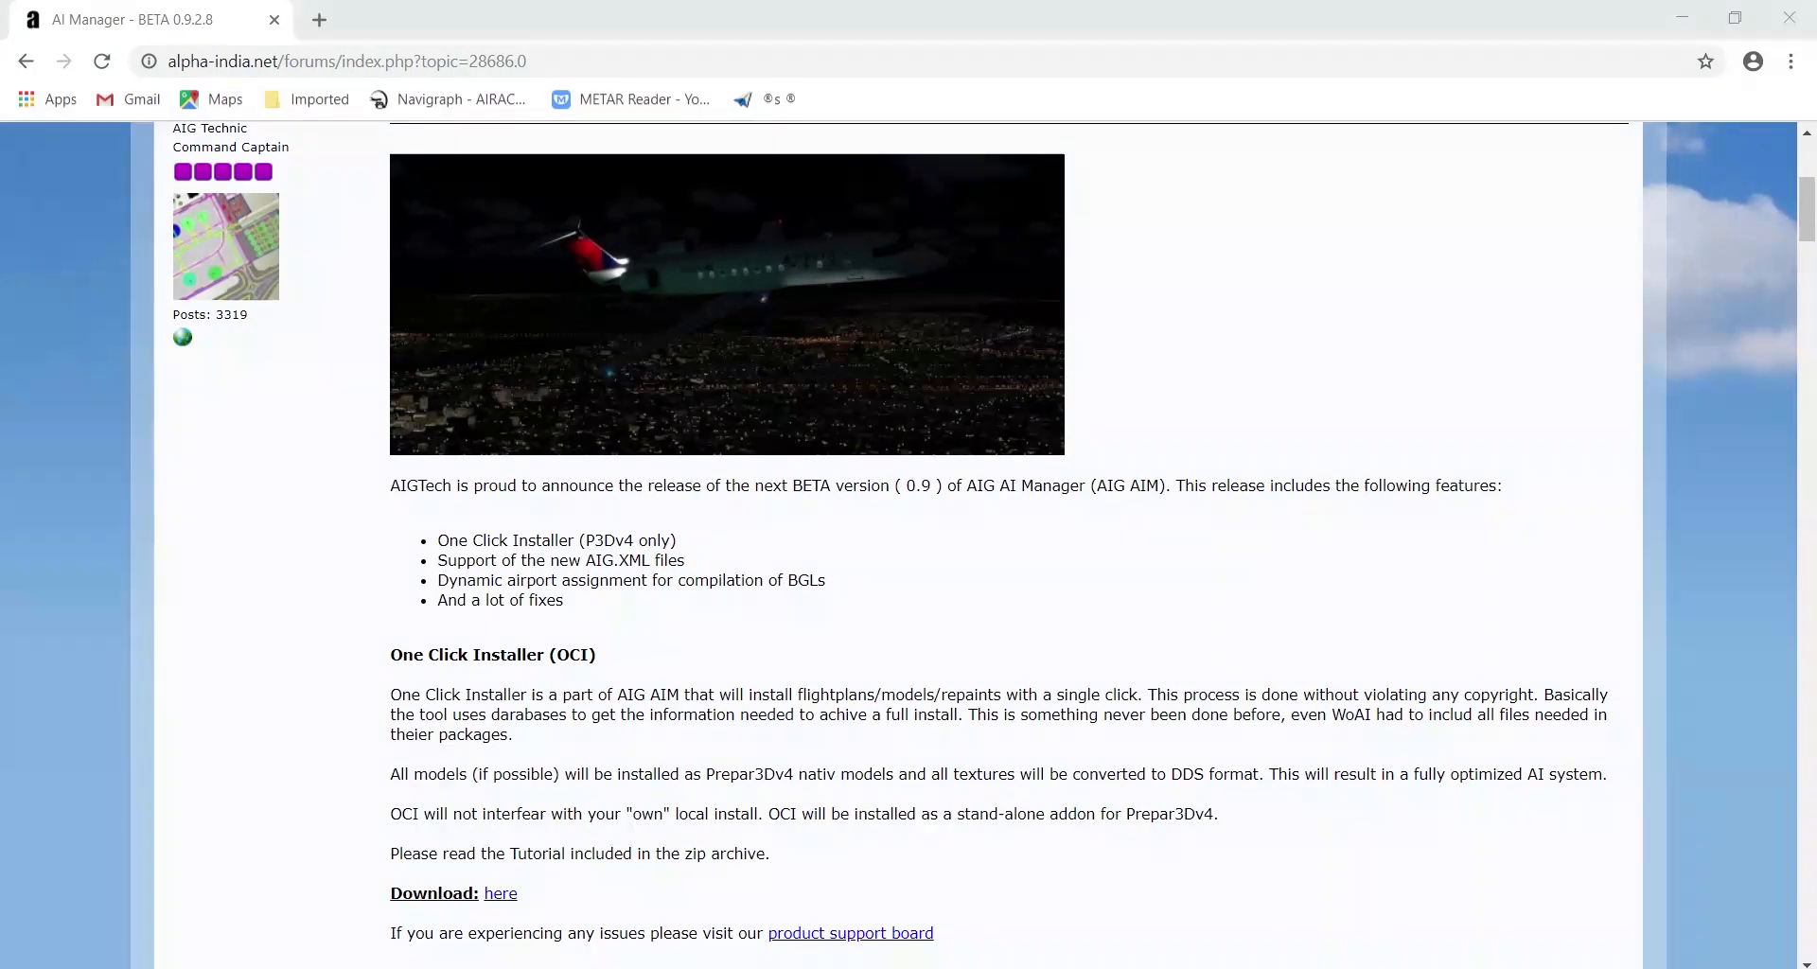
# Download the AI Manager 0.9.2.8 zip from the forum post and show the downloaded file in its folder
pyautogui.scroll(-2, 909, 545)
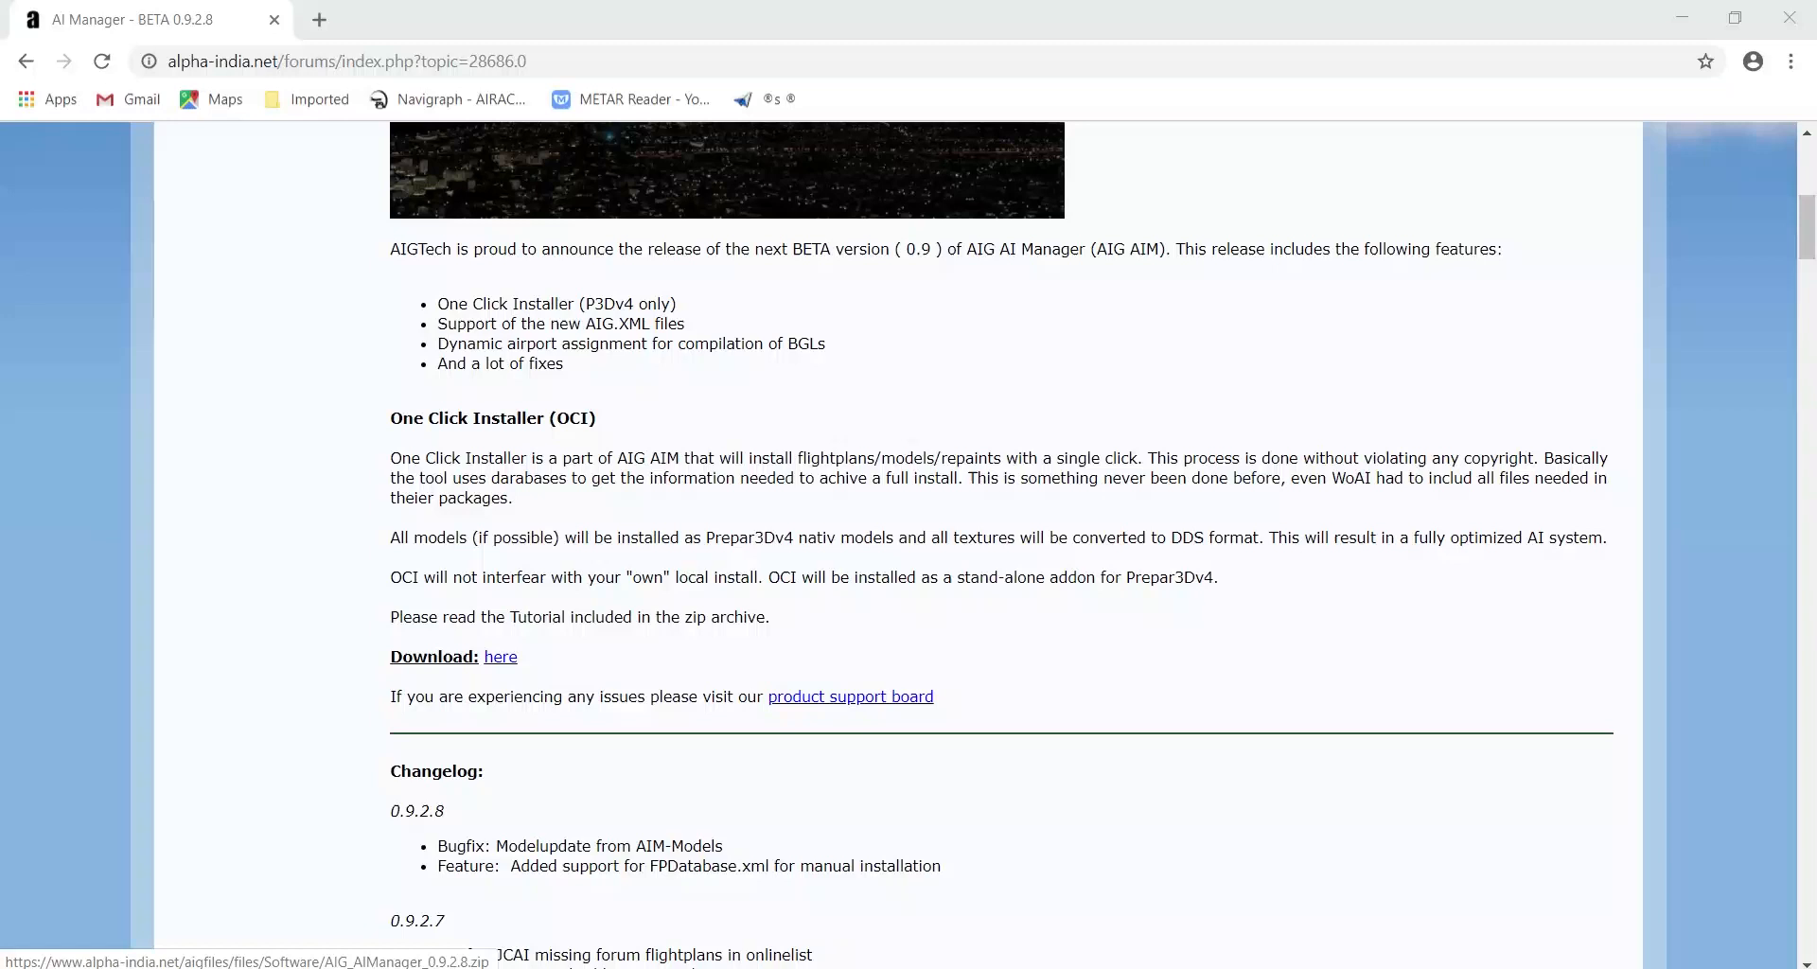
pyautogui.click(500, 657)
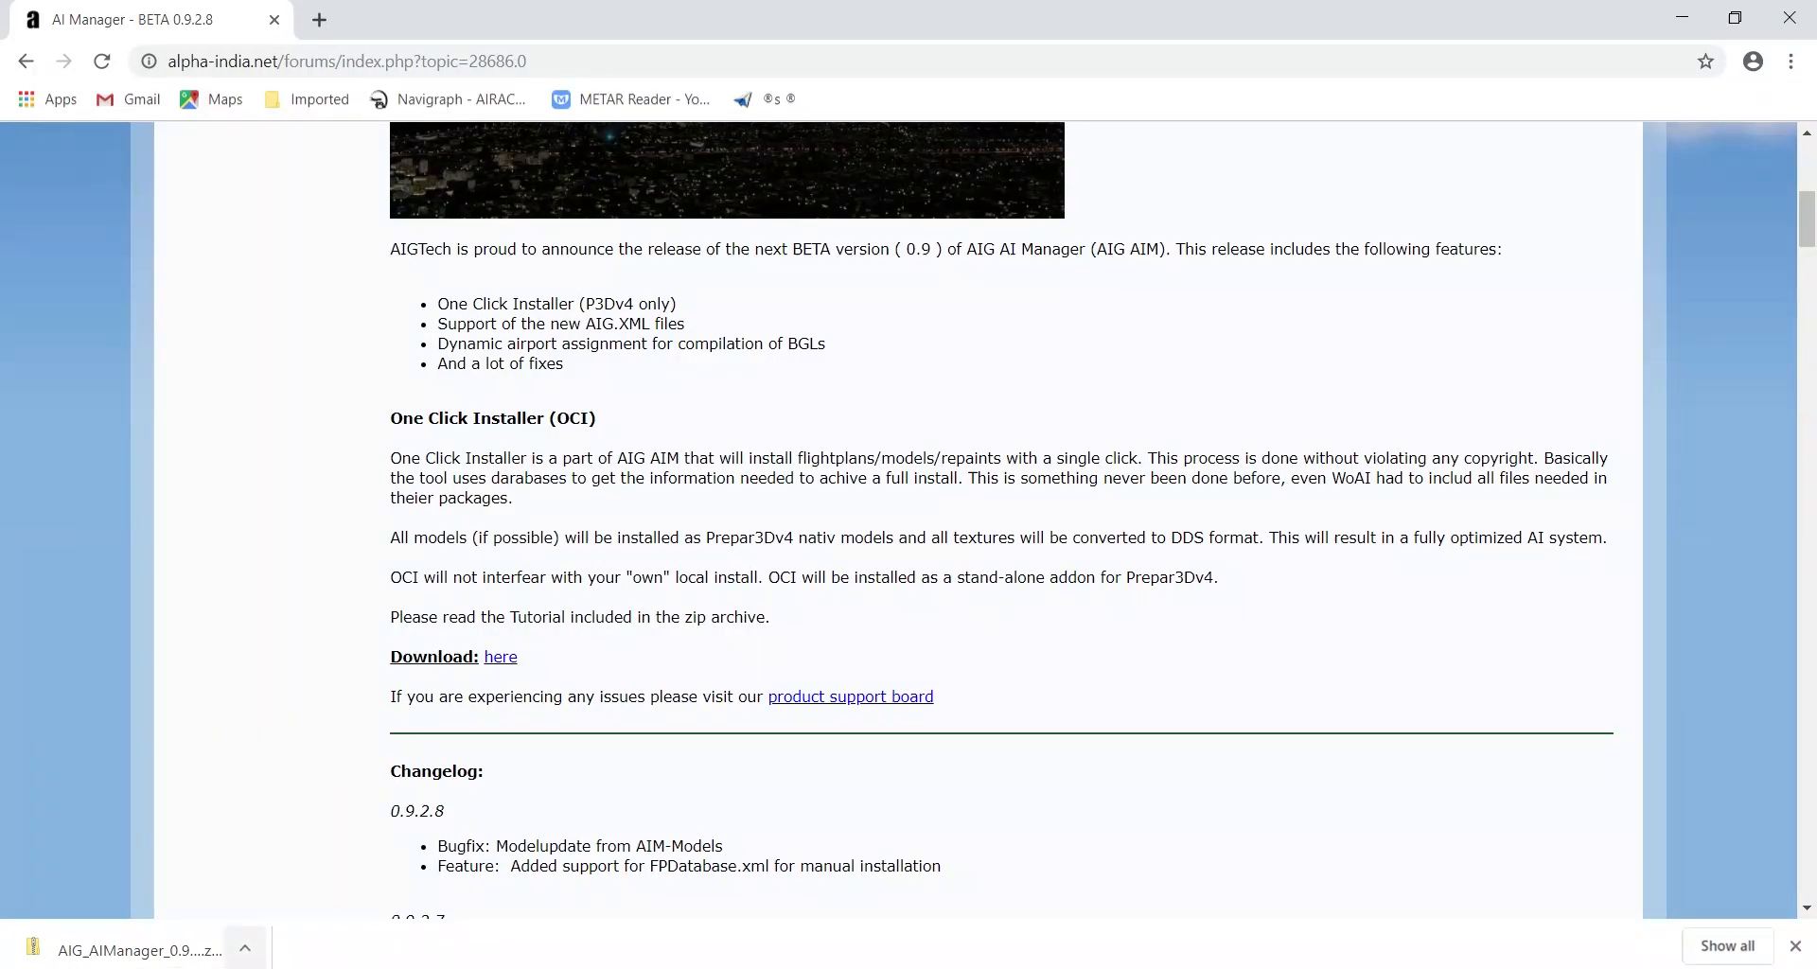
pyautogui.click(245, 947)
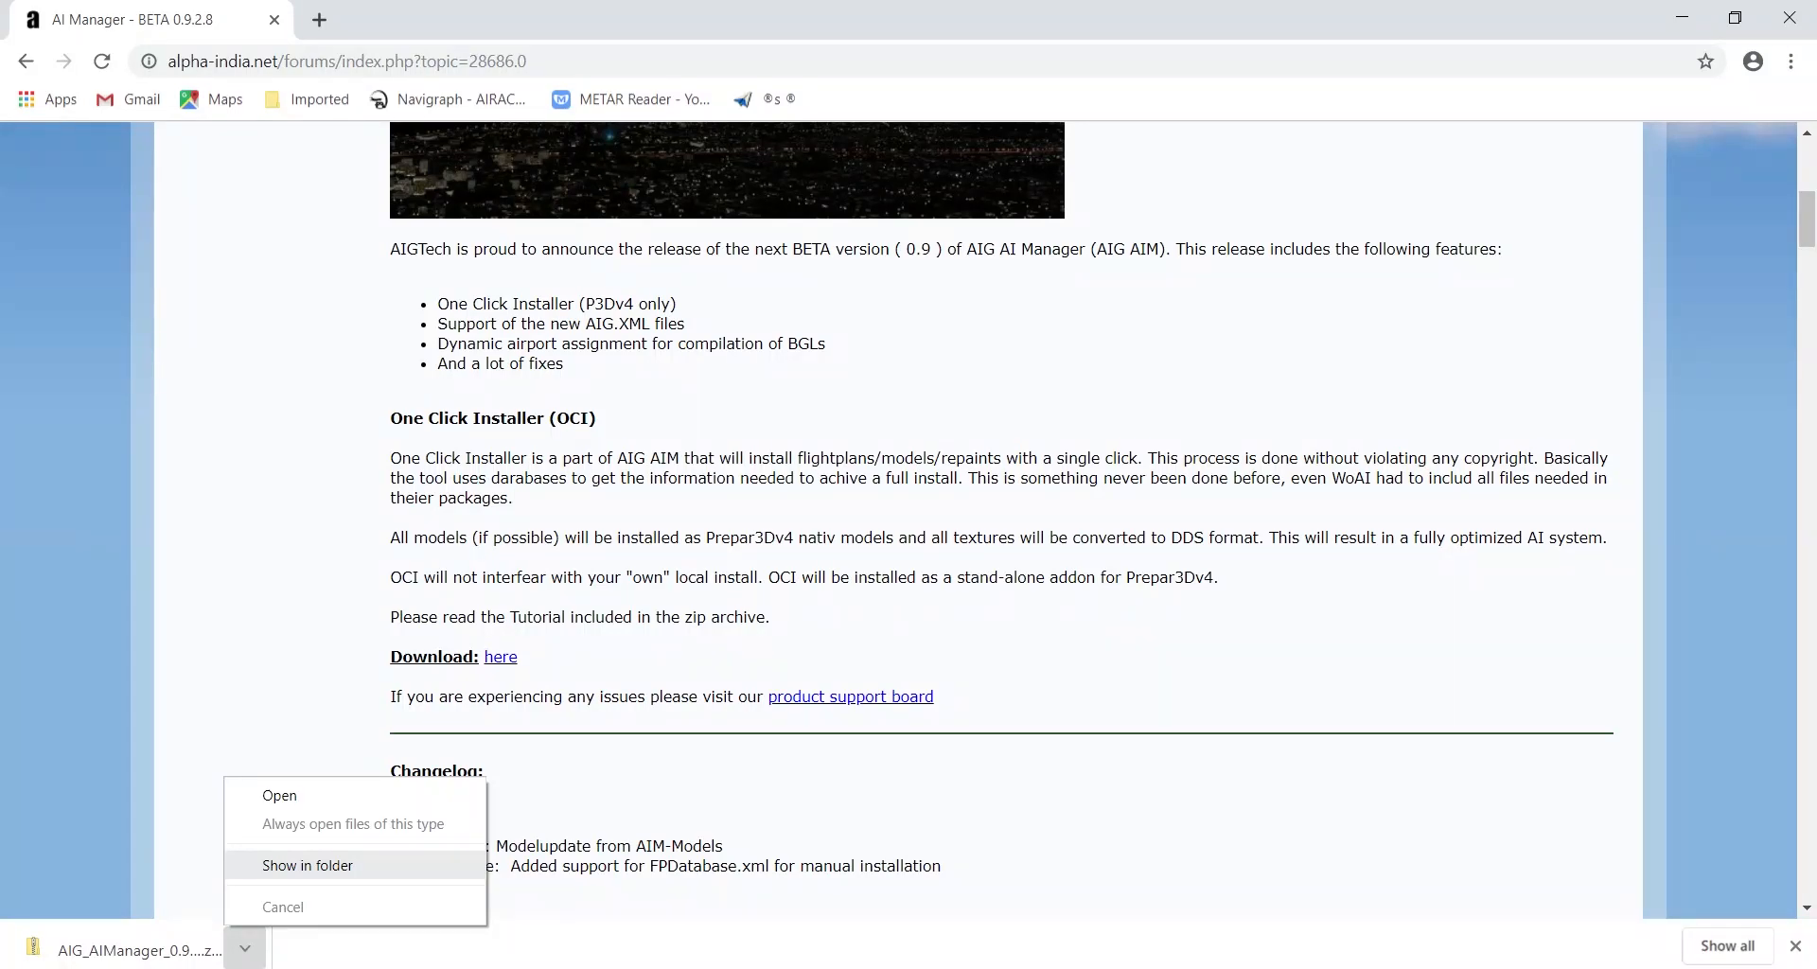
pyautogui.click(308, 865)
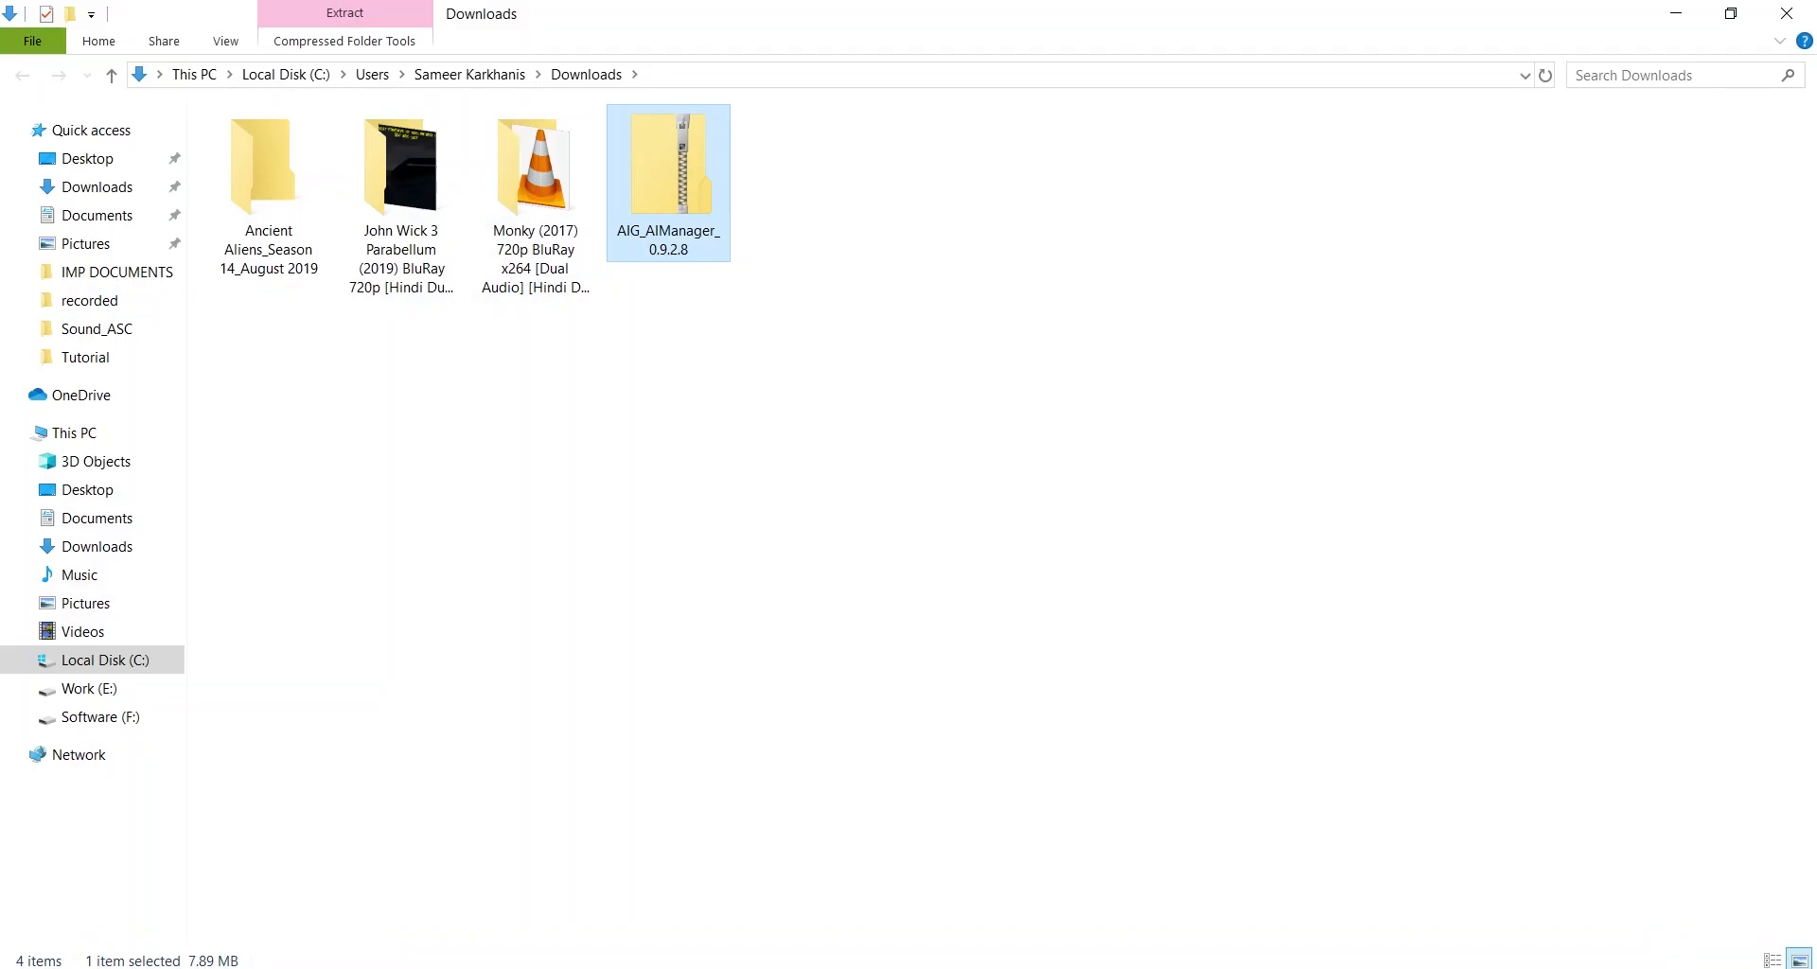
pyautogui.rightClick(673, 189)
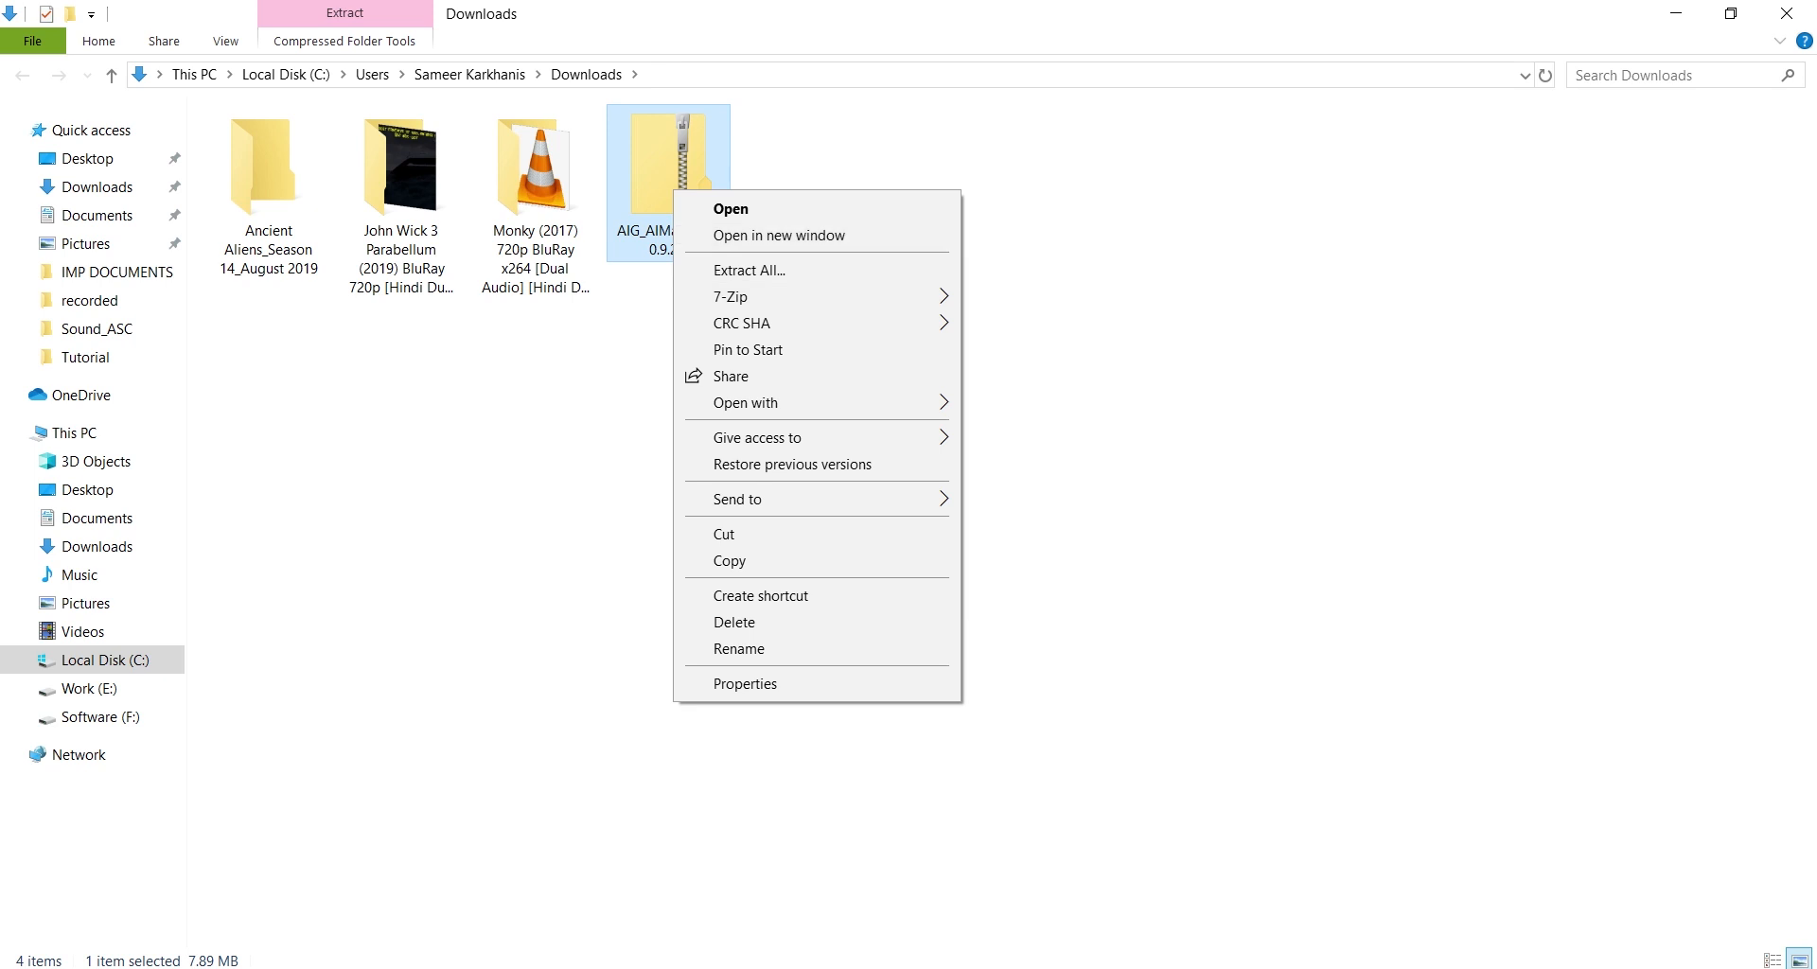
pyautogui.click(1041, 284)
pyautogui.click(672, 184)
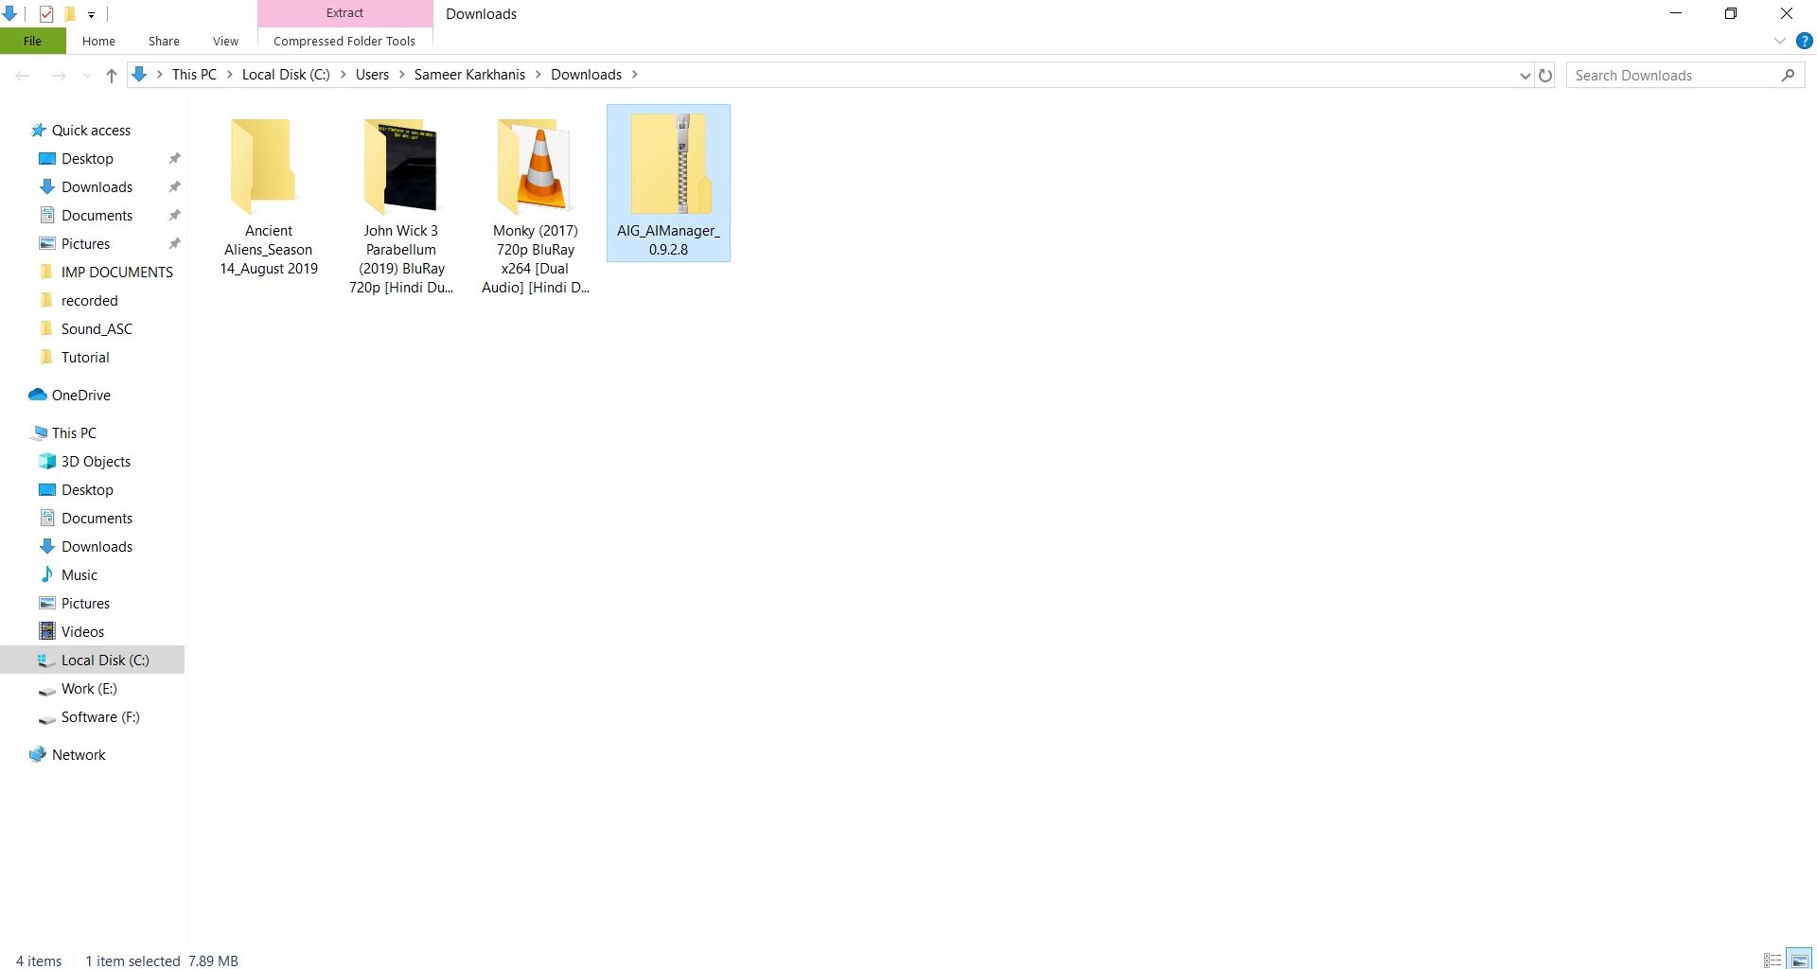
pyautogui.click(1675, 13)
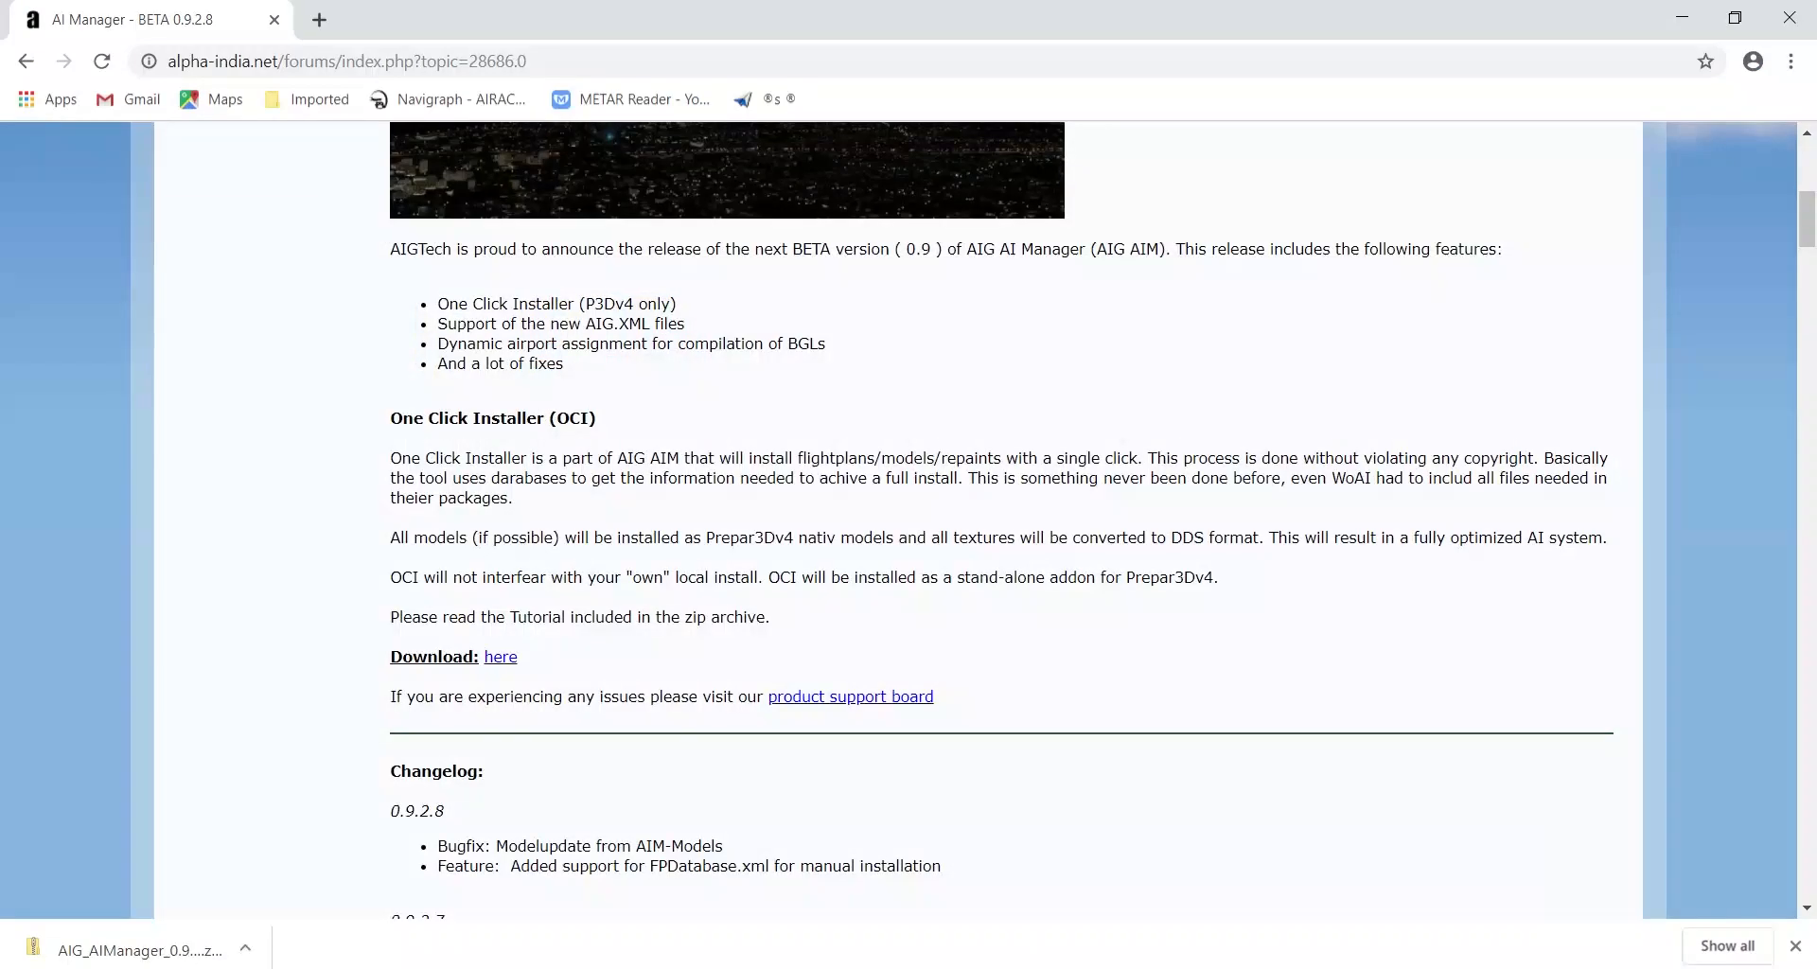
# Switch to the other File Explorer window and open the AIG_AIManager_0.9.2.8 folder on Local Disk (C:)
pyautogui.click(611, 968)
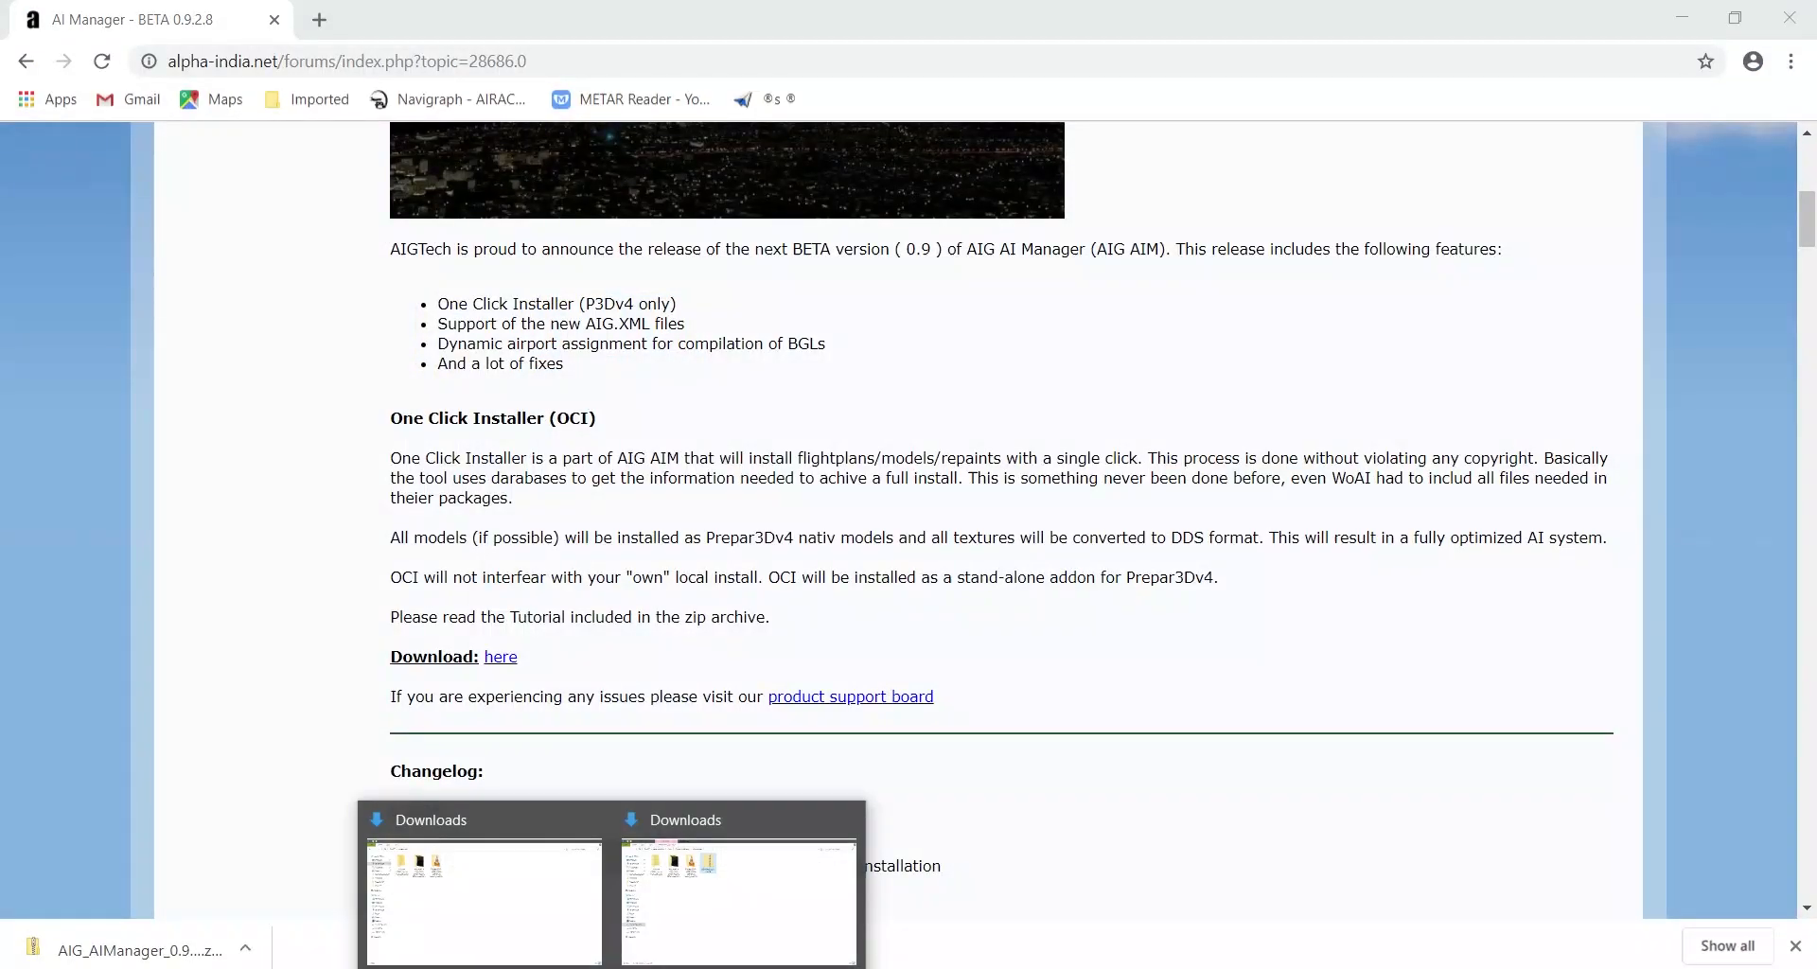
pyautogui.click(485, 901)
pyautogui.click(105, 660)
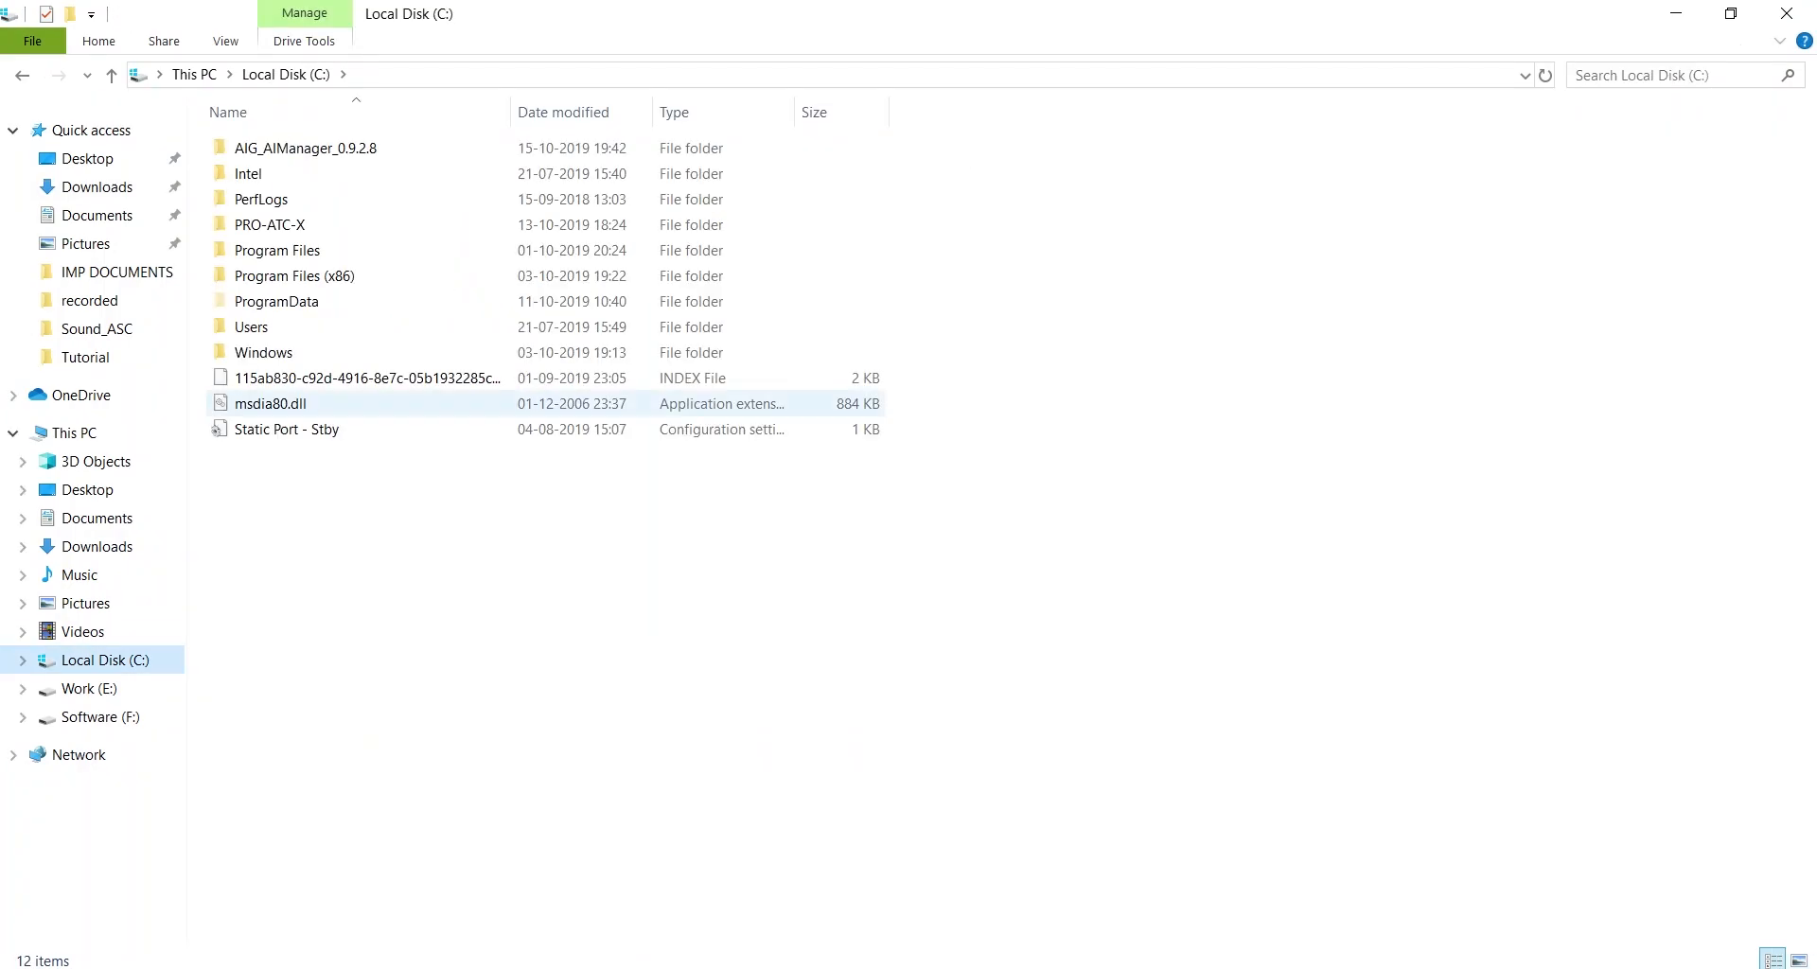
pyautogui.doubleClick(378, 148)
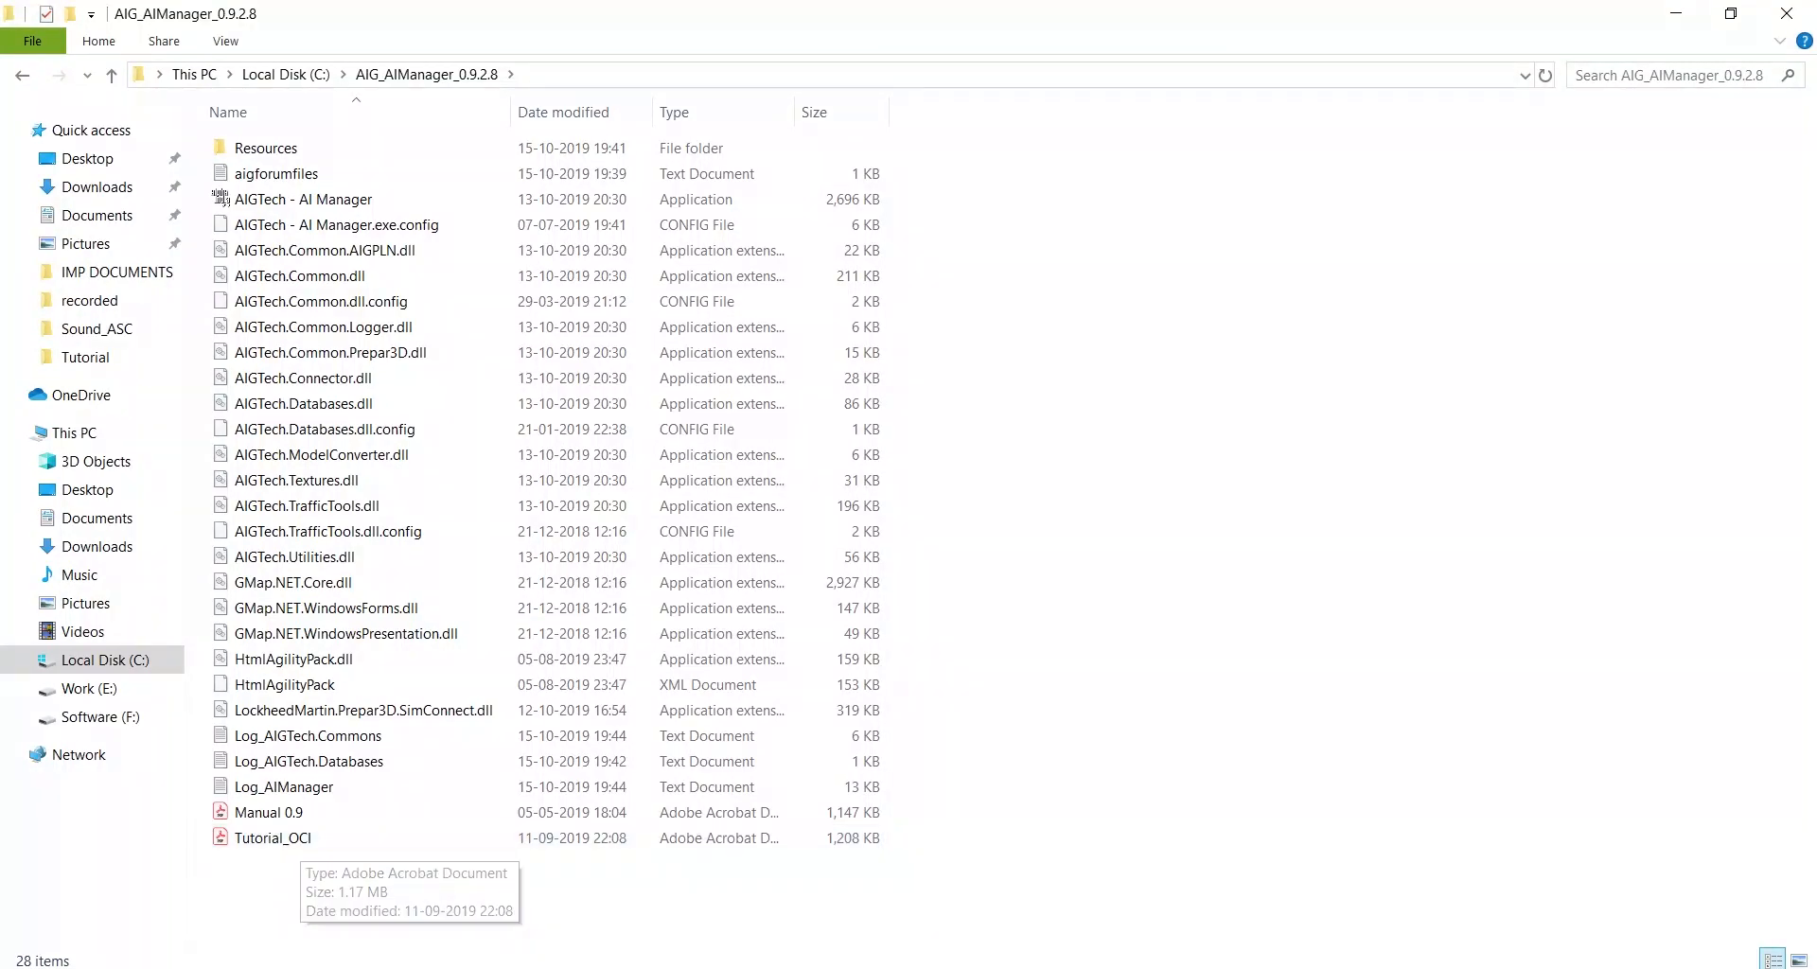
# Open the Tutorial_OCI PDF, read through it up to the Setting up AI Manager section, and close it
pyautogui.click(299, 839)
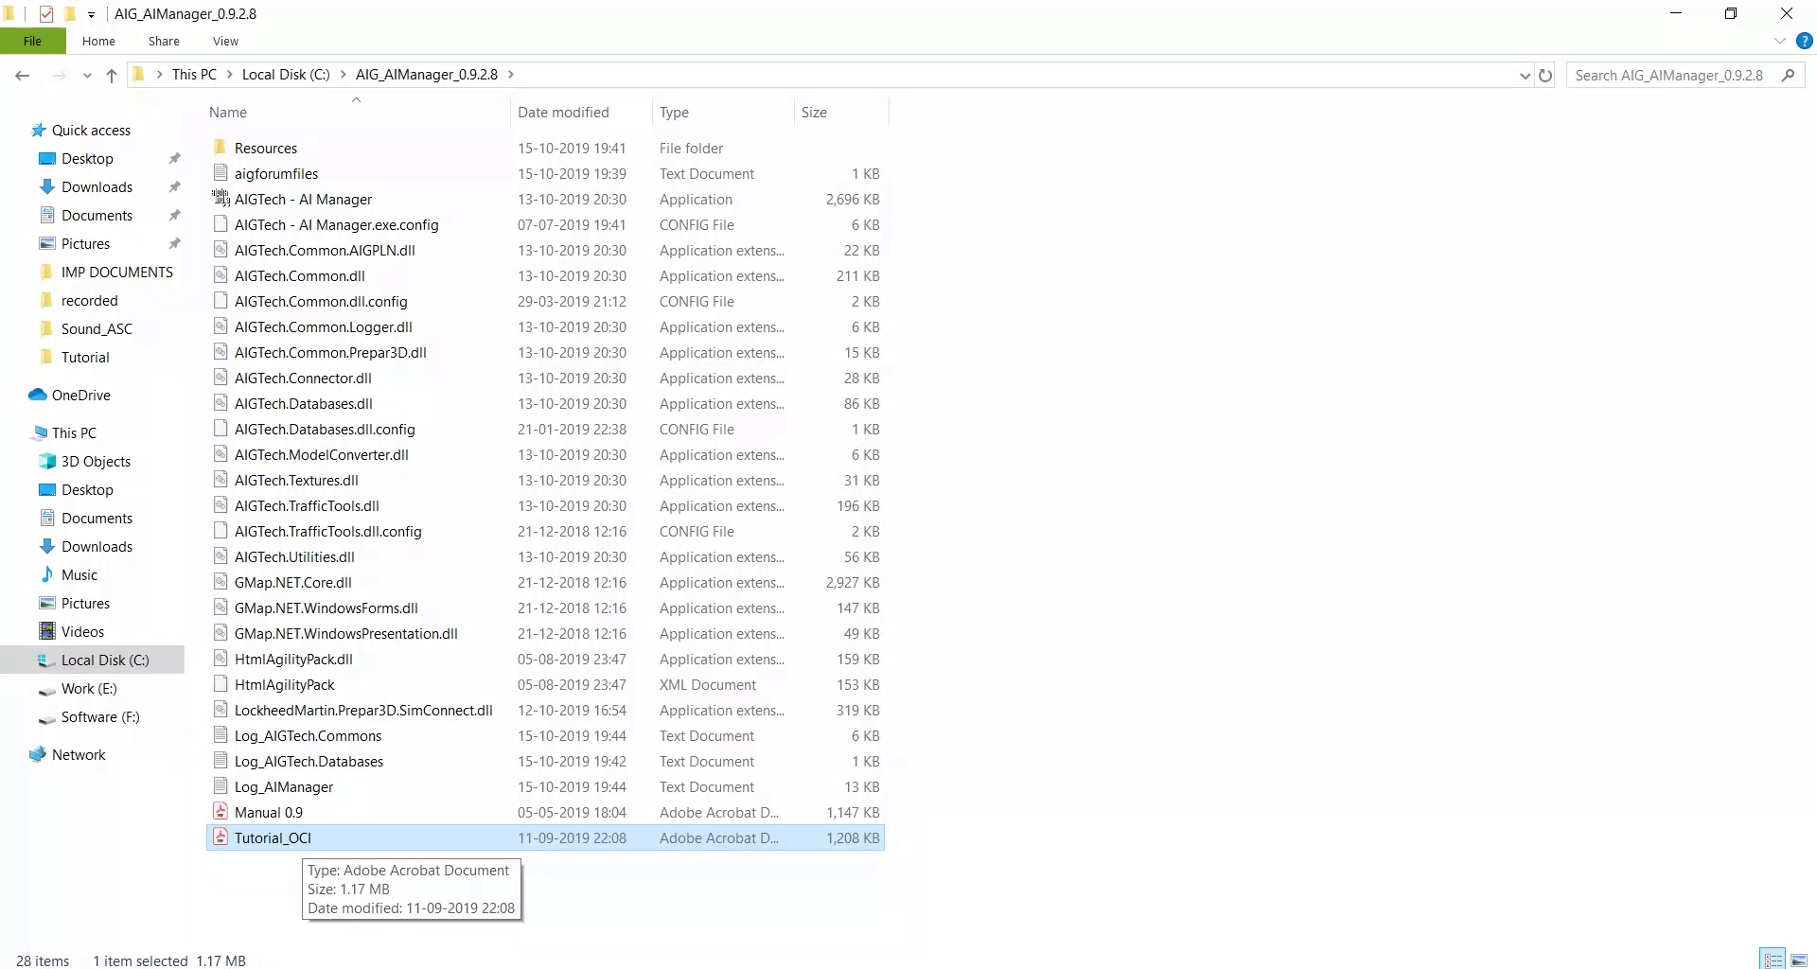
pyautogui.doubleClick(302, 839)
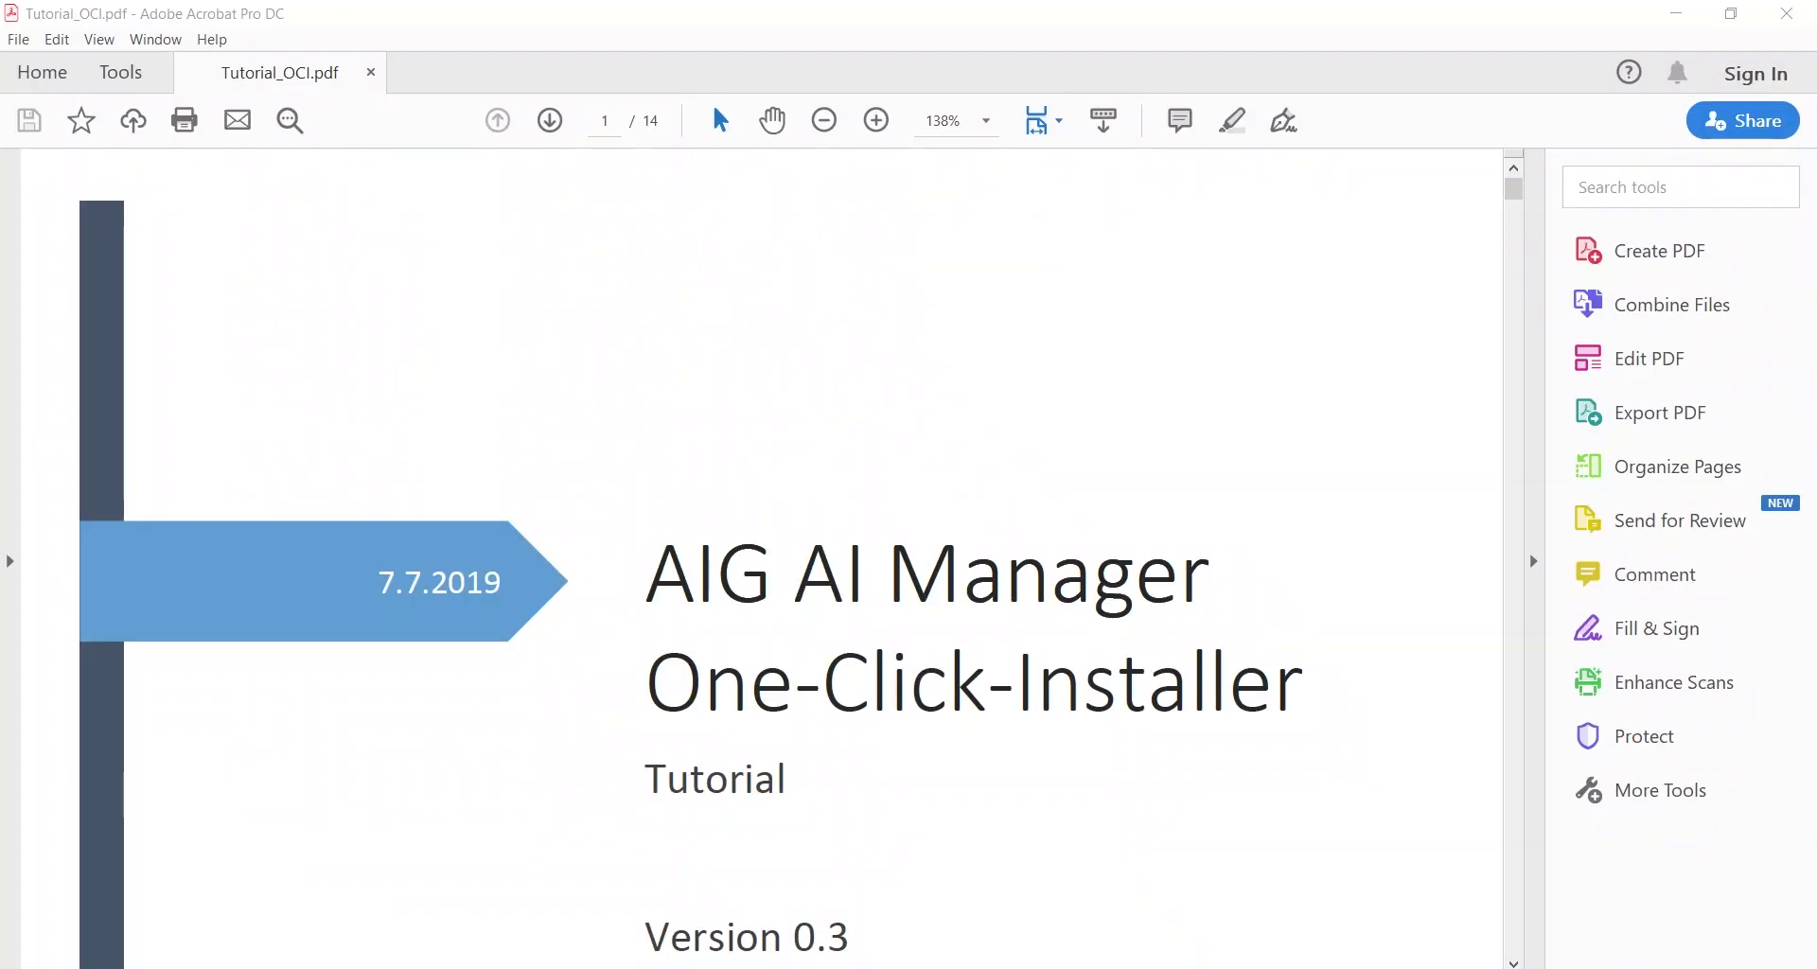
pyautogui.scroll(-2, 762, 558)
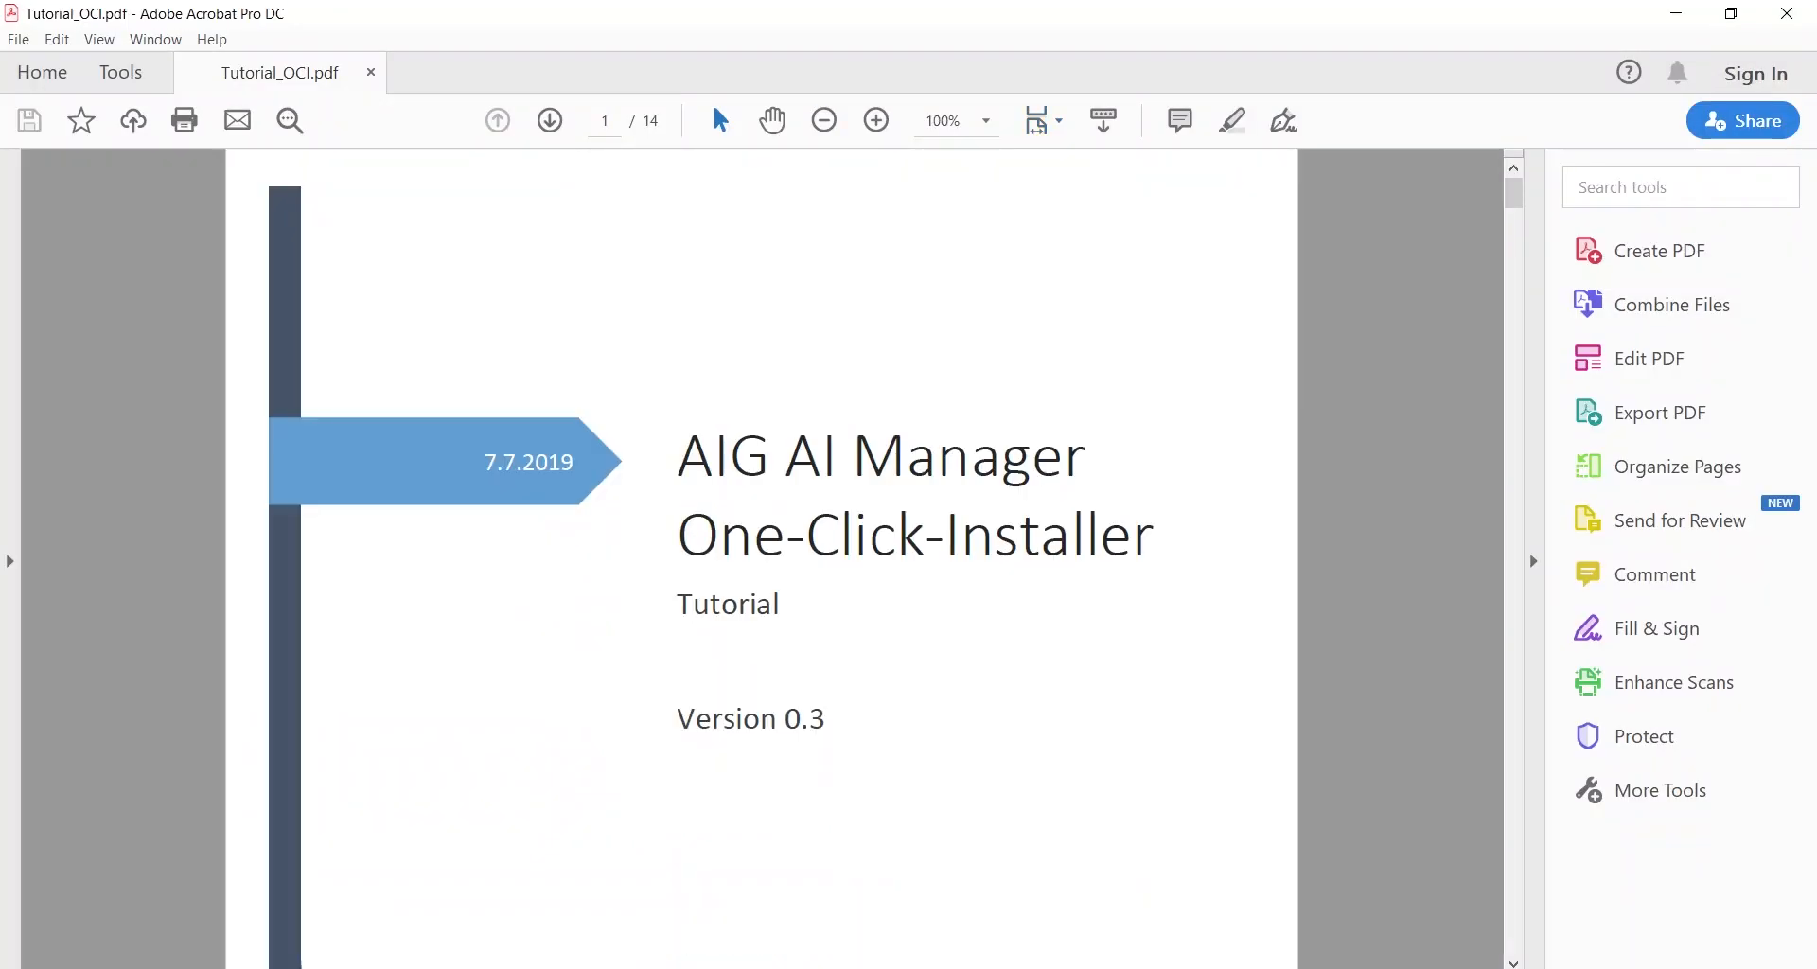
pyautogui.scroll(-10, 762, 559)
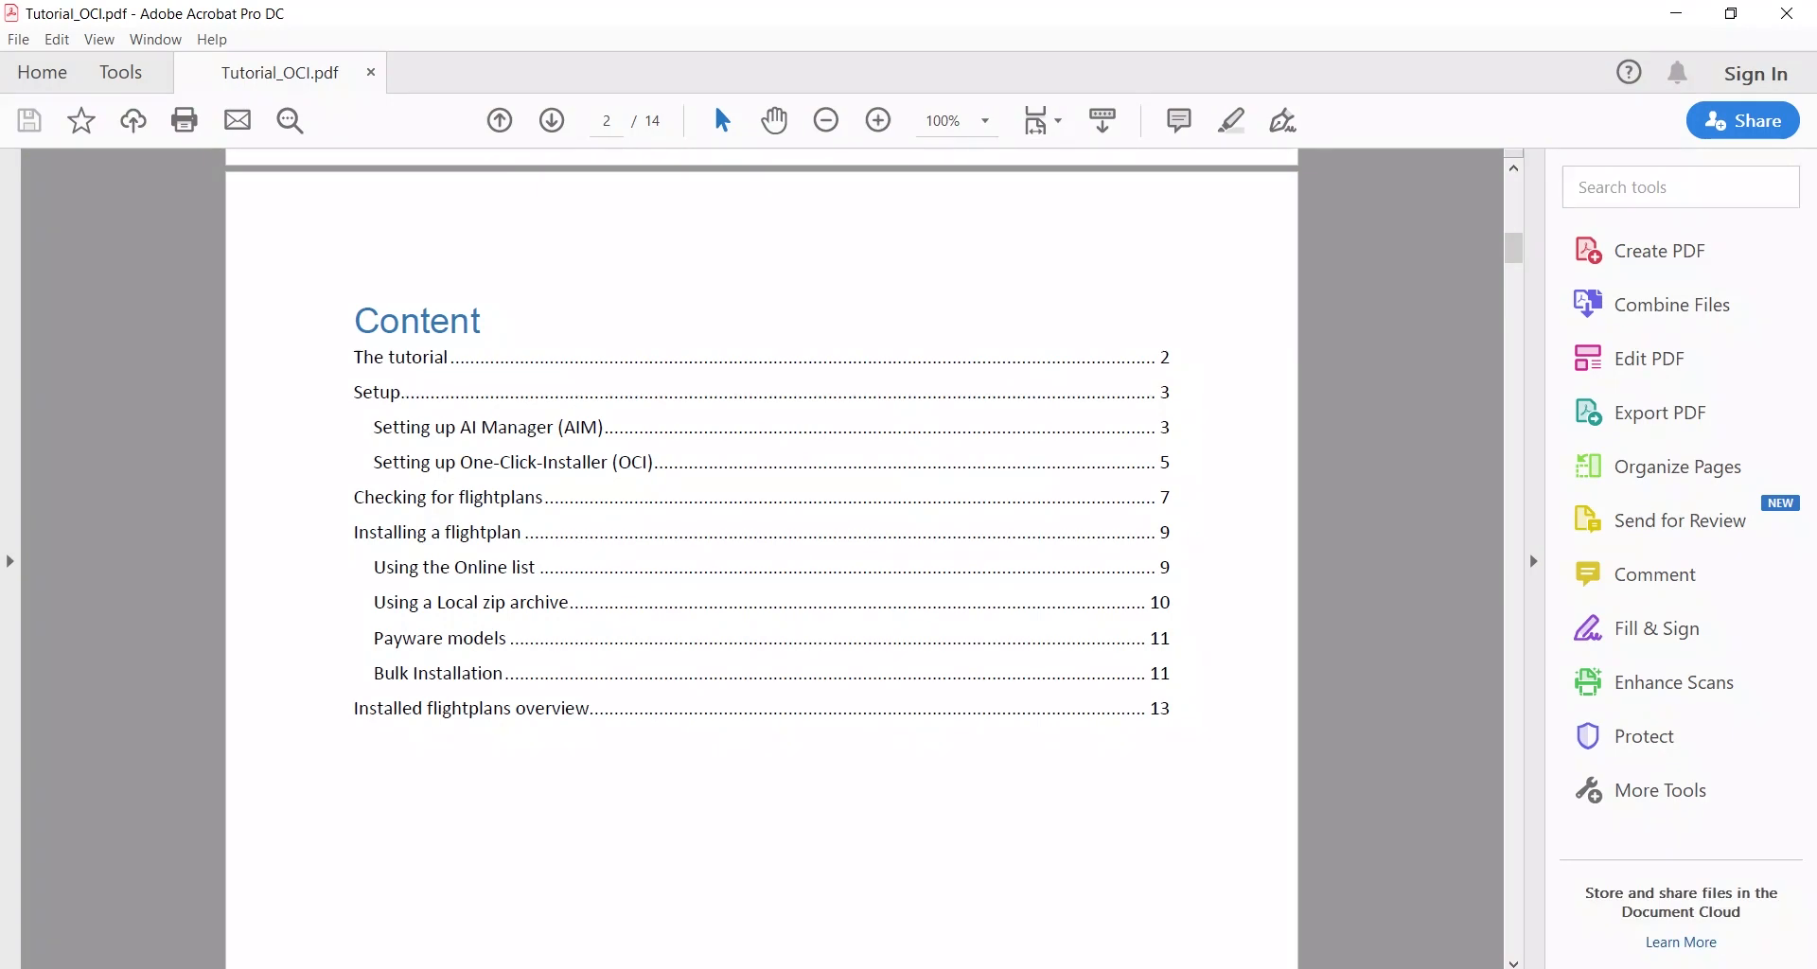
pyautogui.scroll(-10, 762, 558)
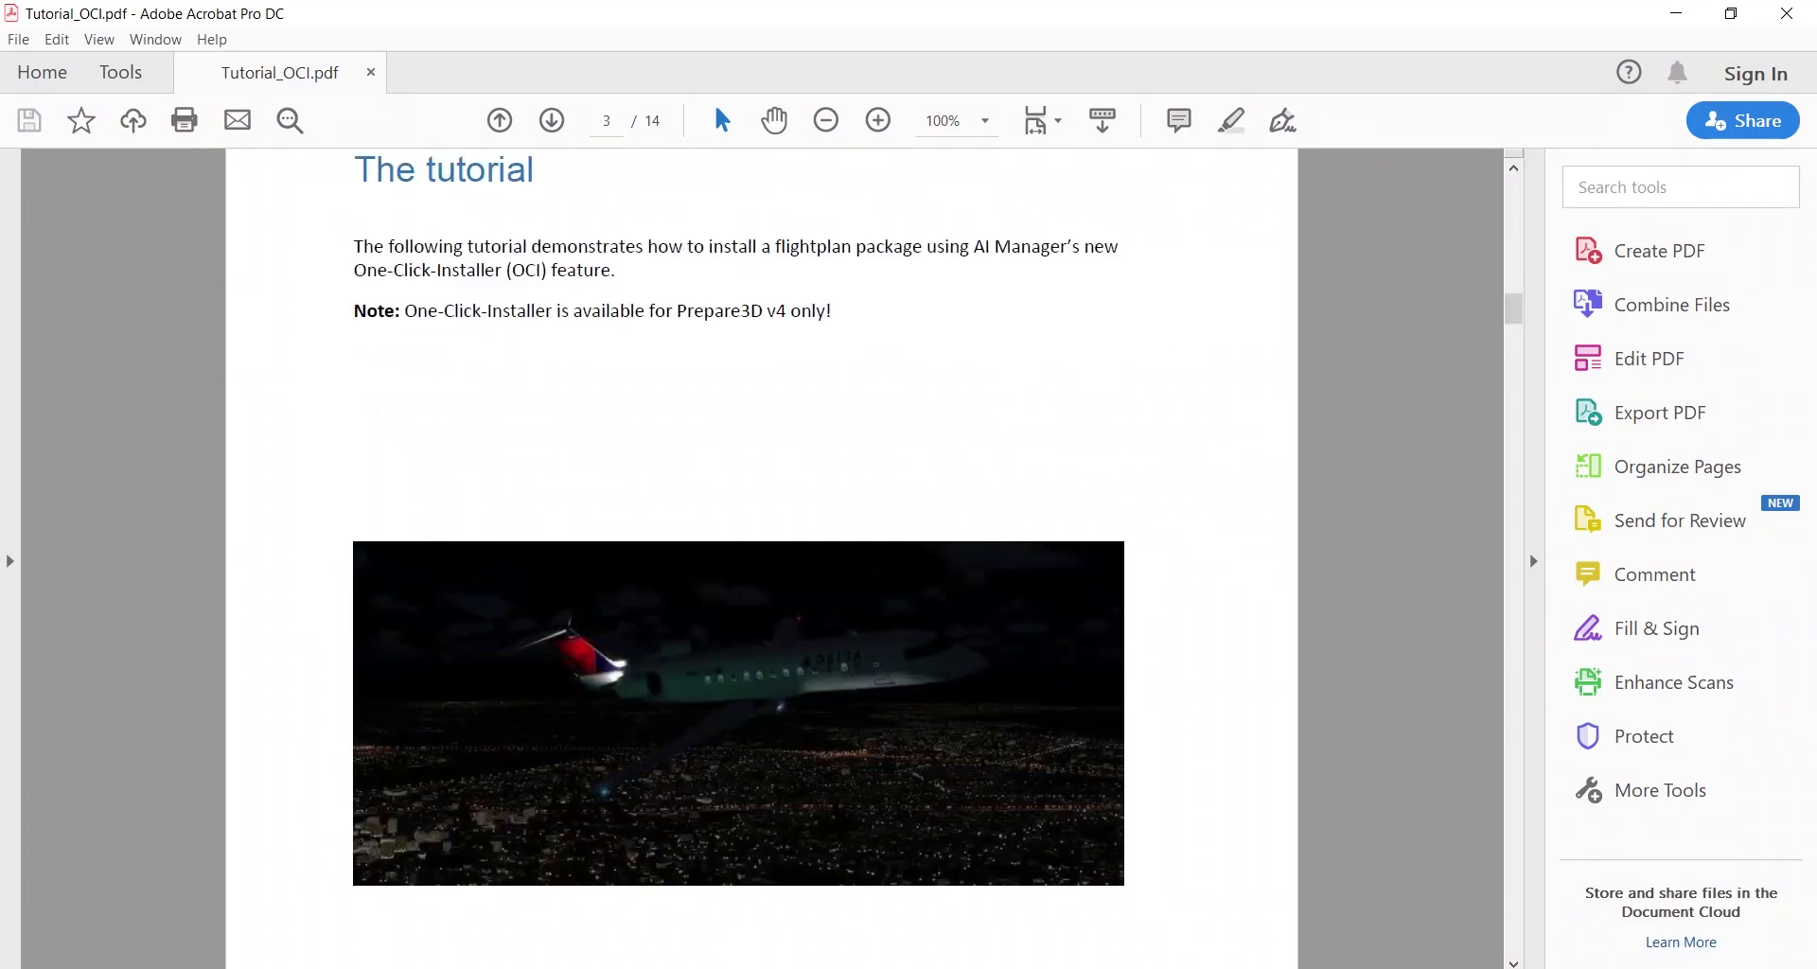
pyautogui.scroll(-6, 762, 558)
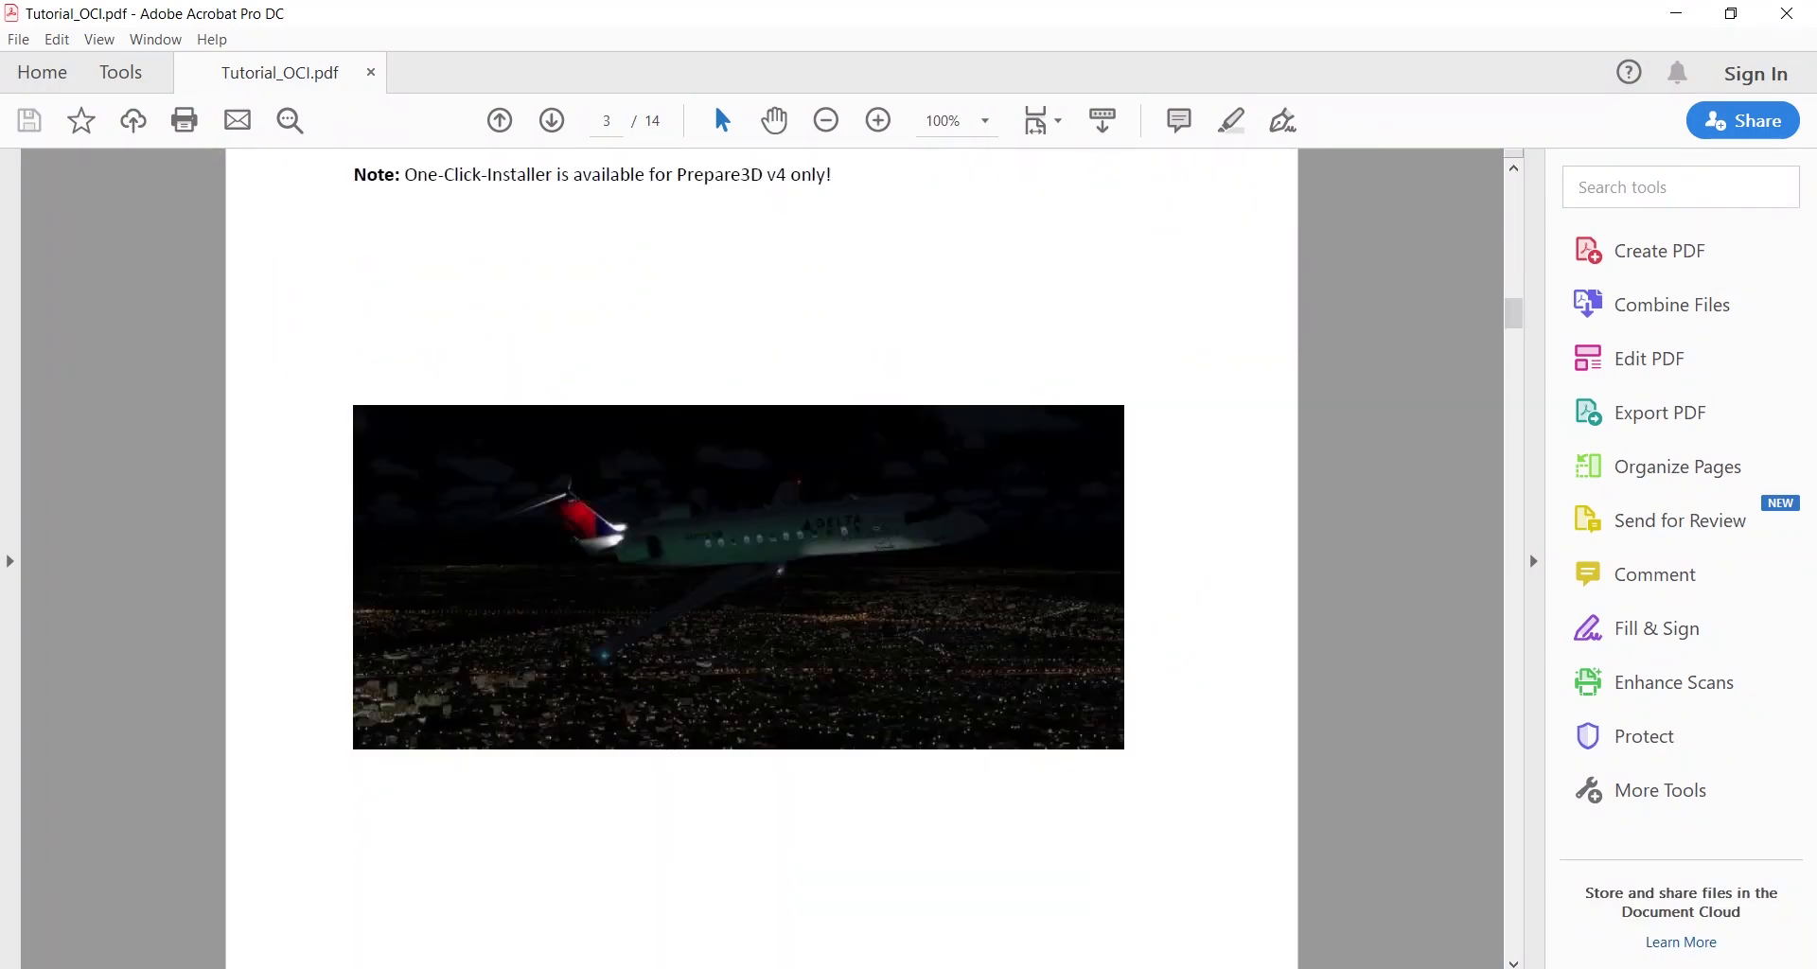
pyautogui.scroll(-10, 762, 559)
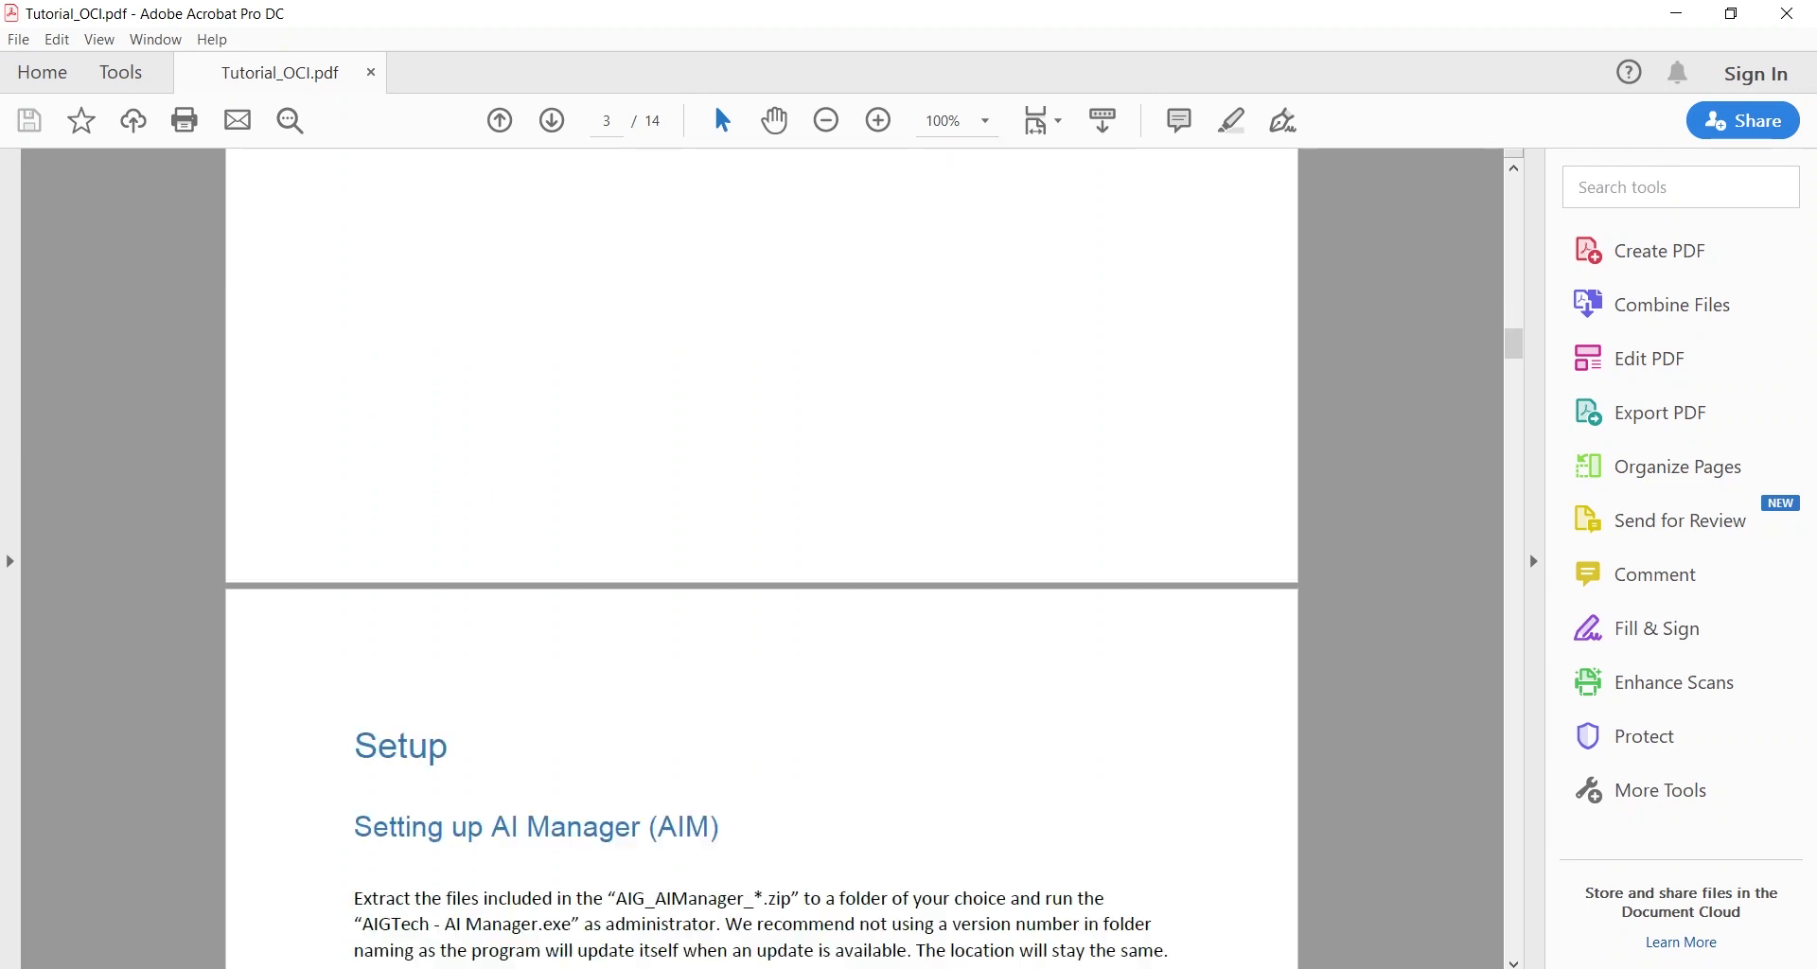
pyautogui.scroll(-3, 762, 559)
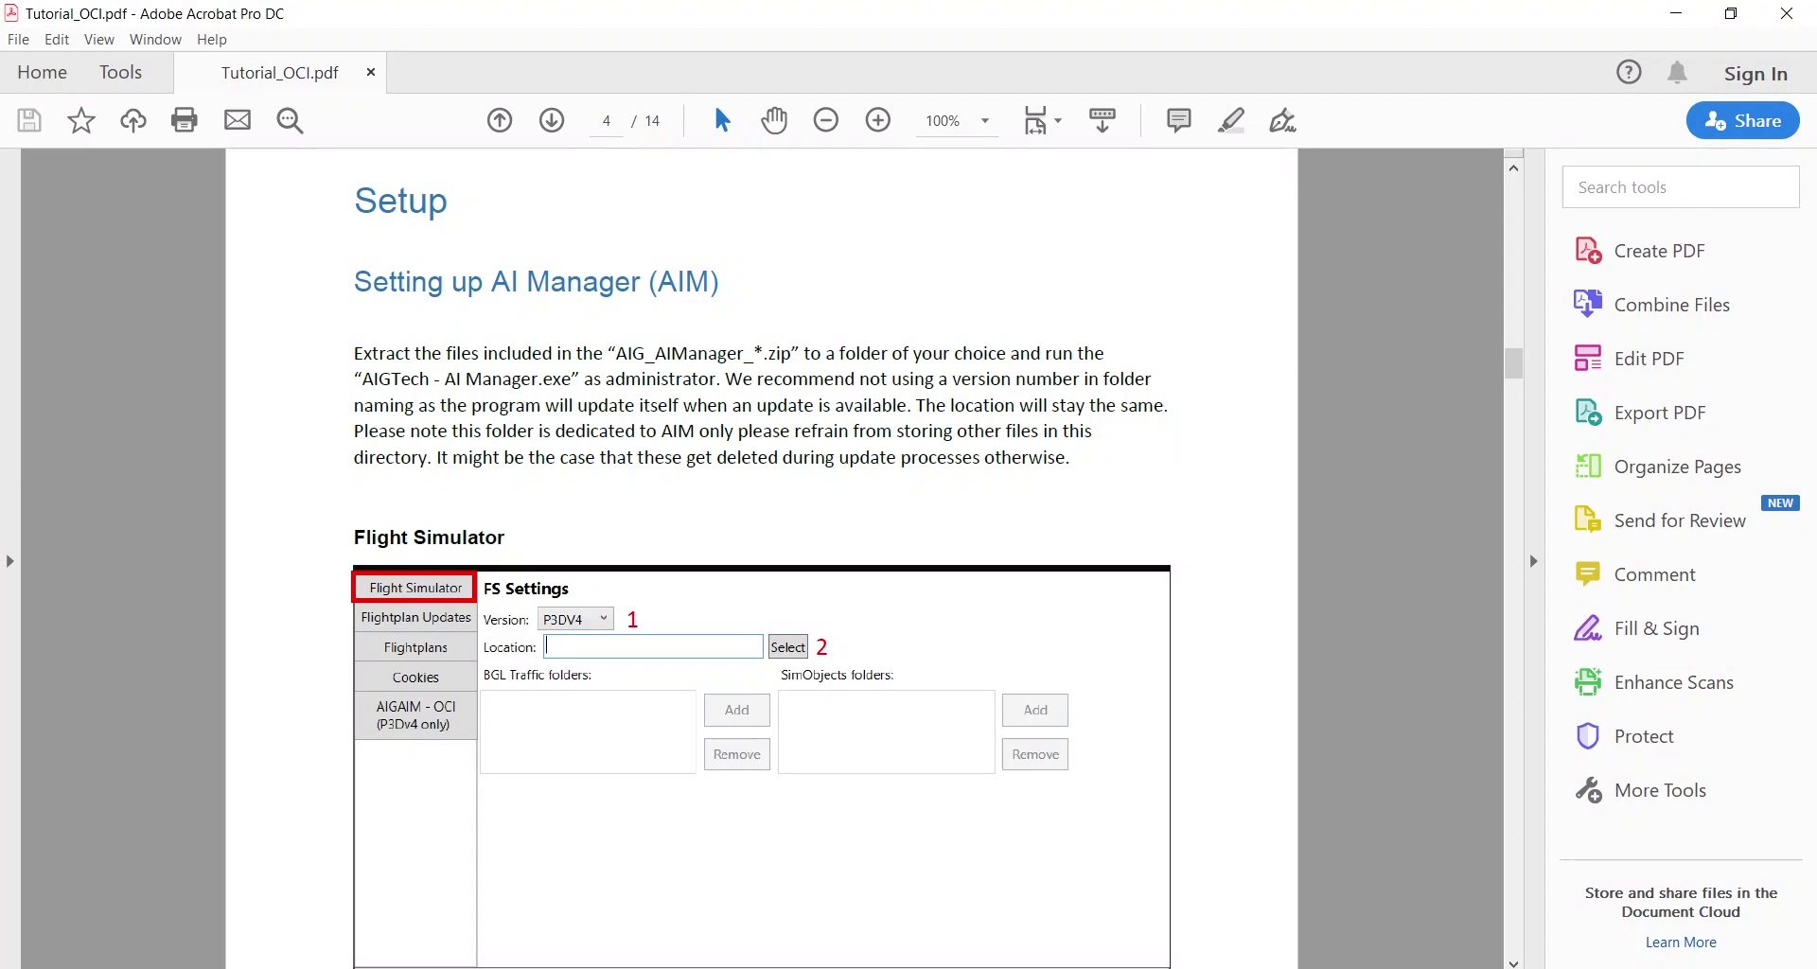
pyautogui.hotkey('alt', 'F4')
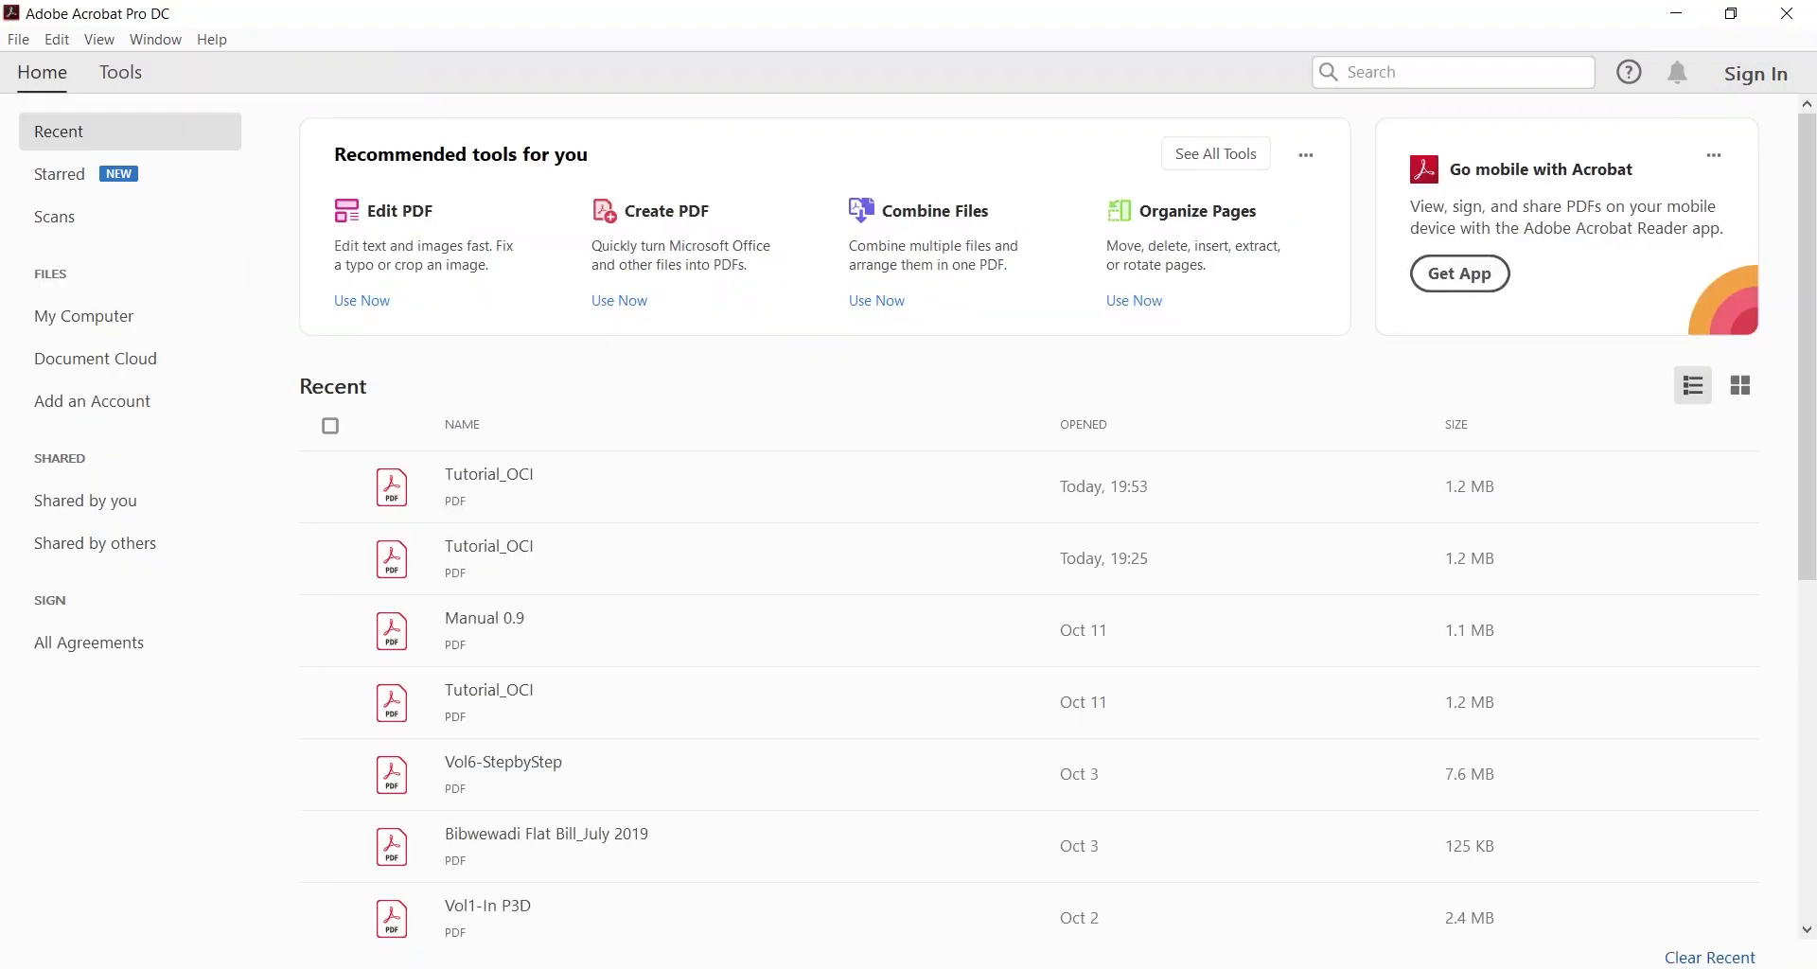
pyautogui.click(1325, 426)
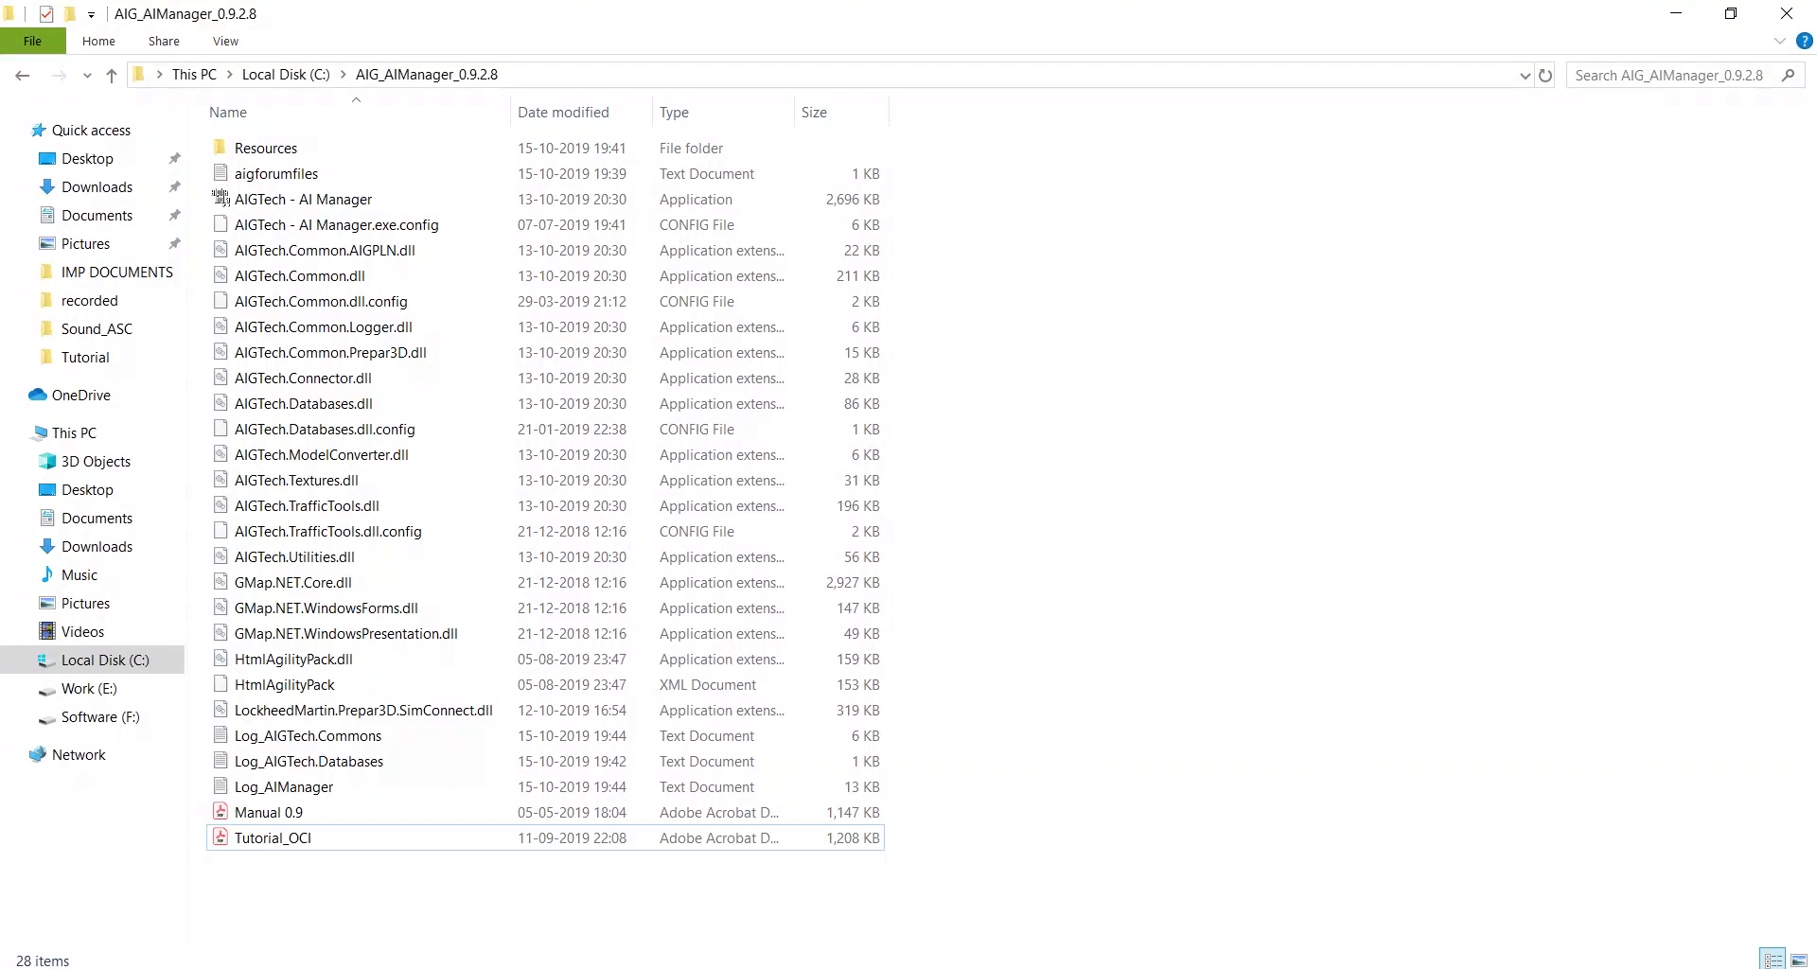
# Close the running AI Manager and start the AIGTech - AI Manager application as administrator
pyautogui.moveTo(1375, 967)
pyautogui.click(1603, 820)
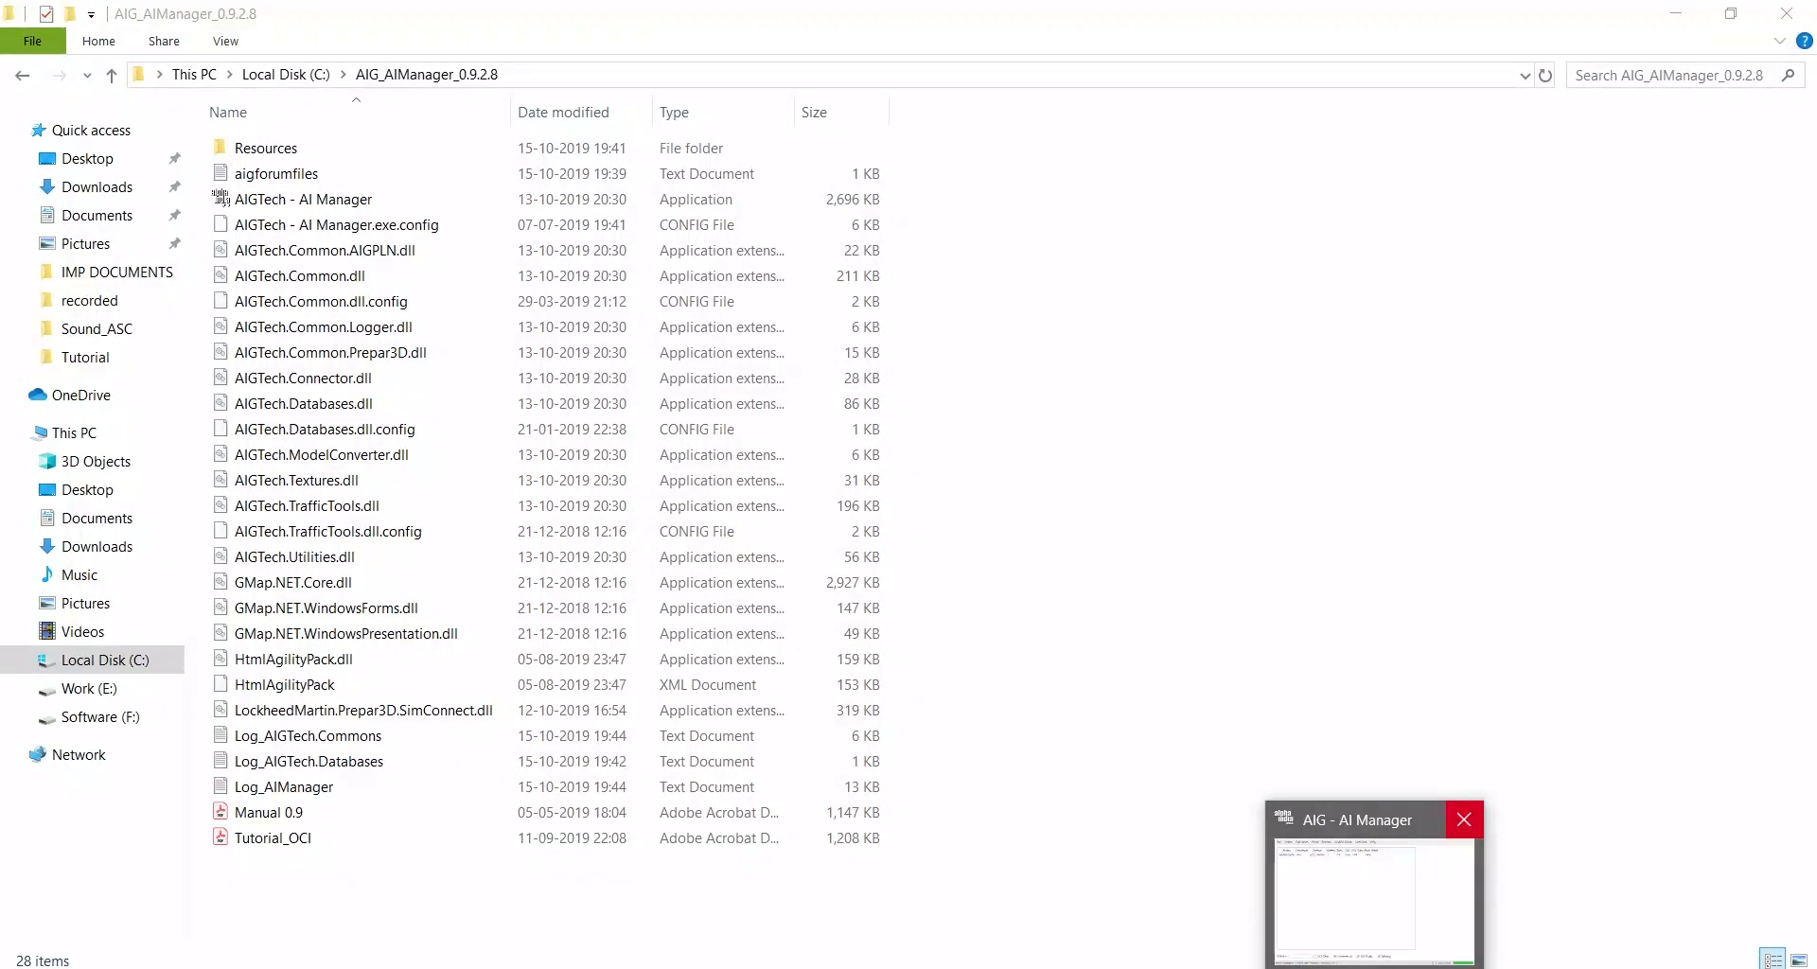
pyautogui.rightClick(284, 199)
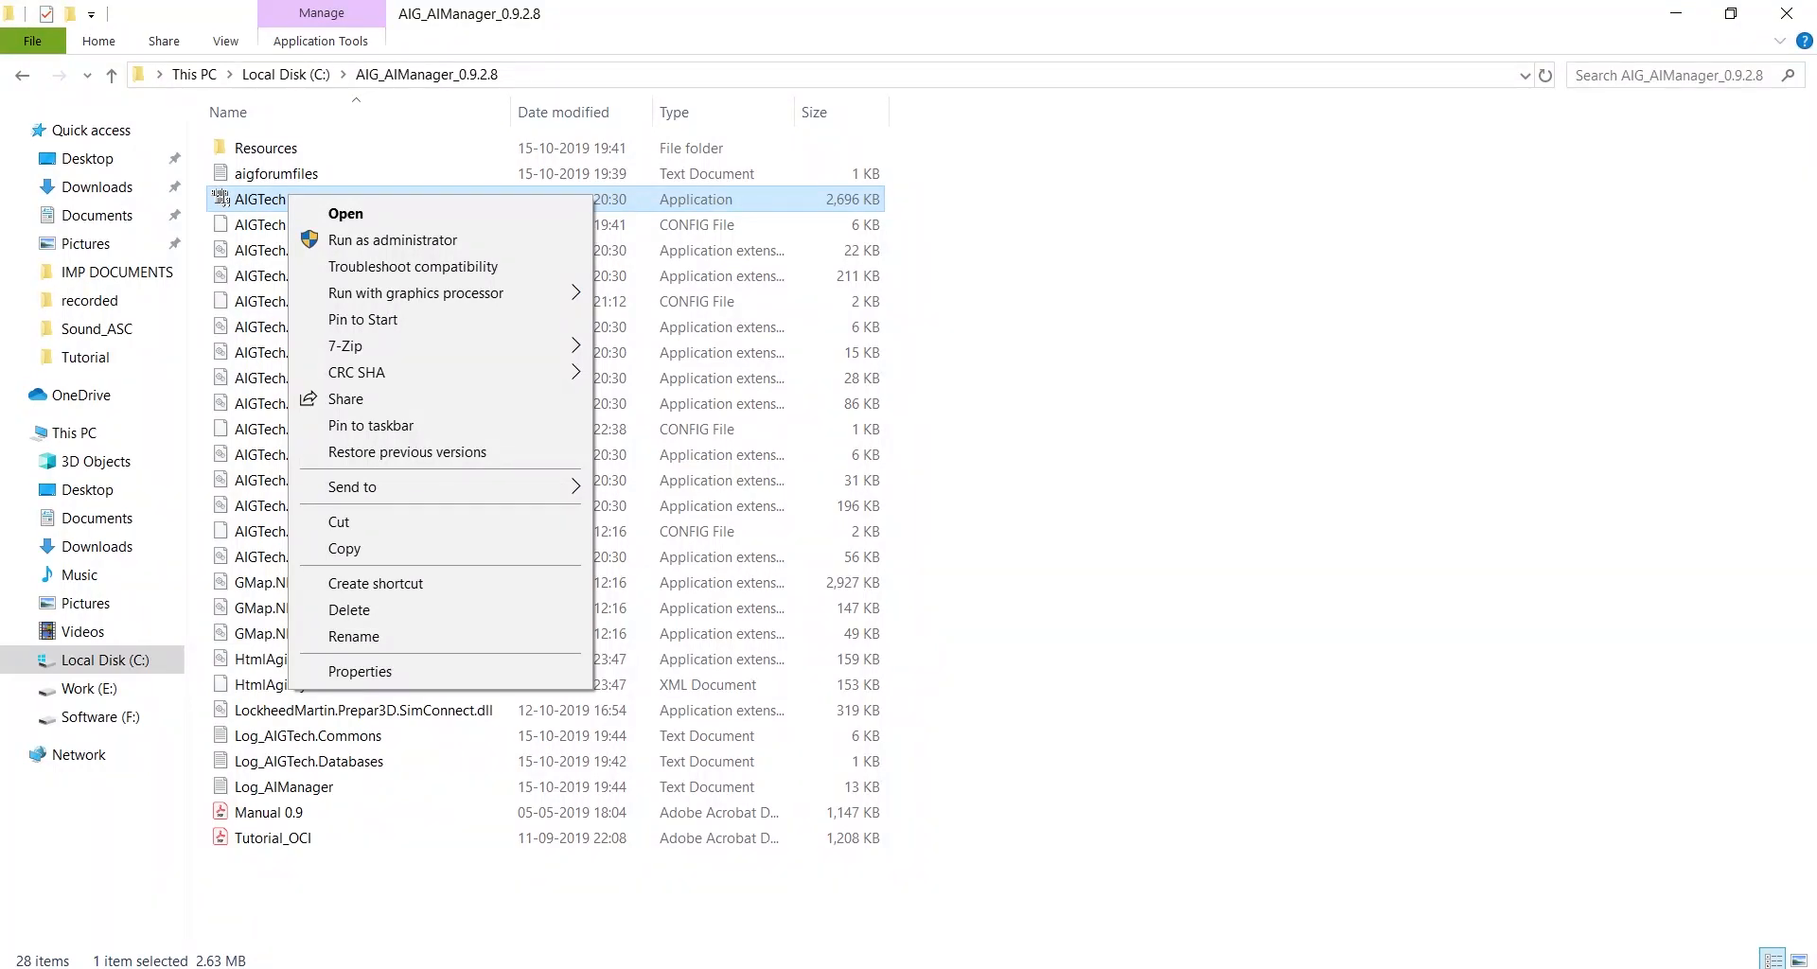
pyautogui.press('Down')
pyautogui.press('Down')
pyautogui.press('Return')
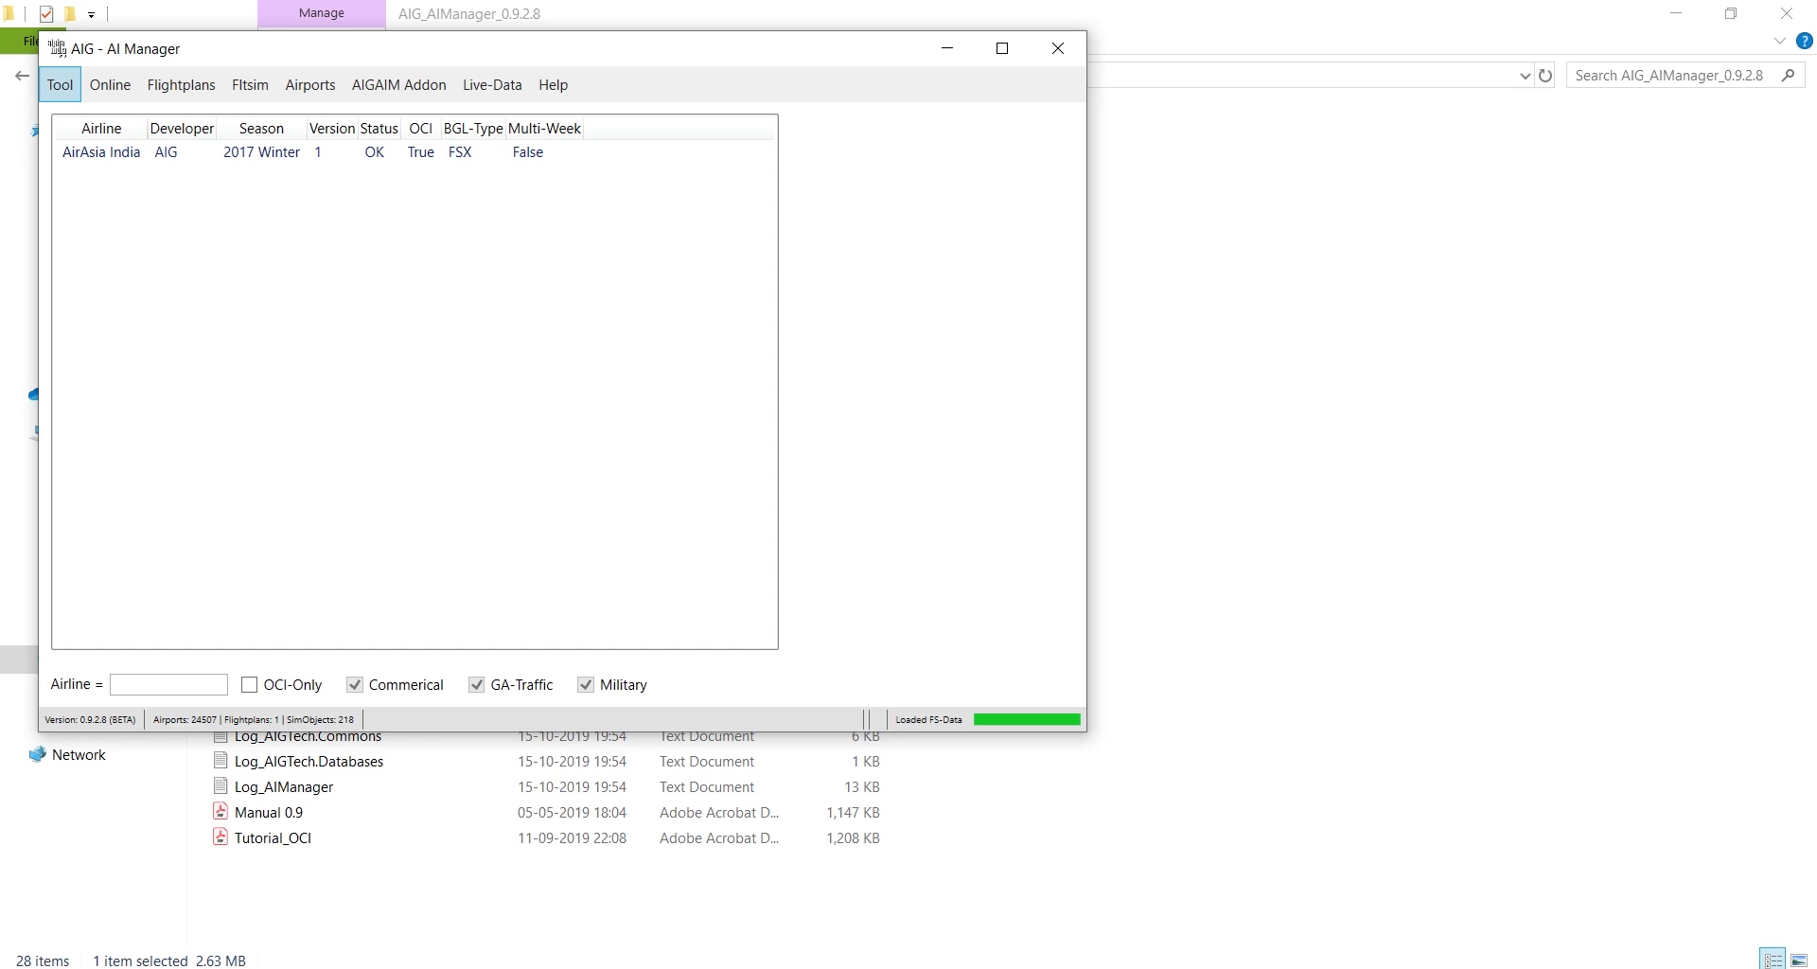
# Open the AI Manager settings and examine the flight simulator version options and the location file browser
pyautogui.click(59, 86)
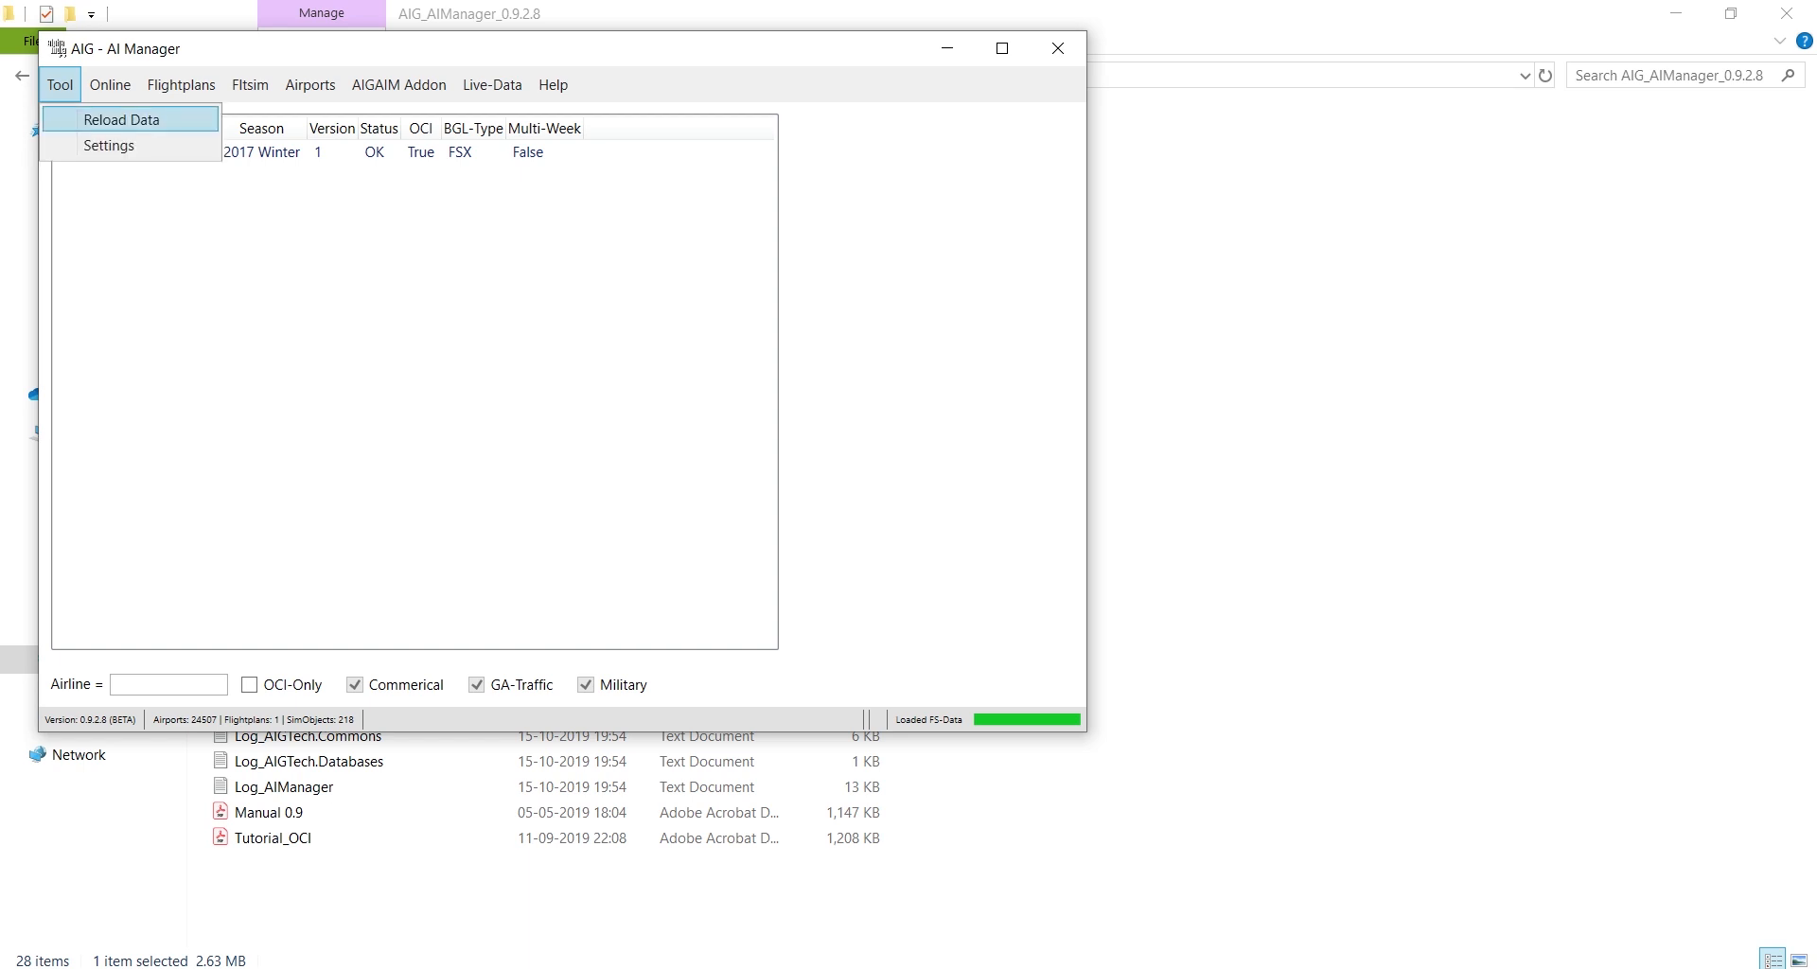
pyautogui.click(110, 146)
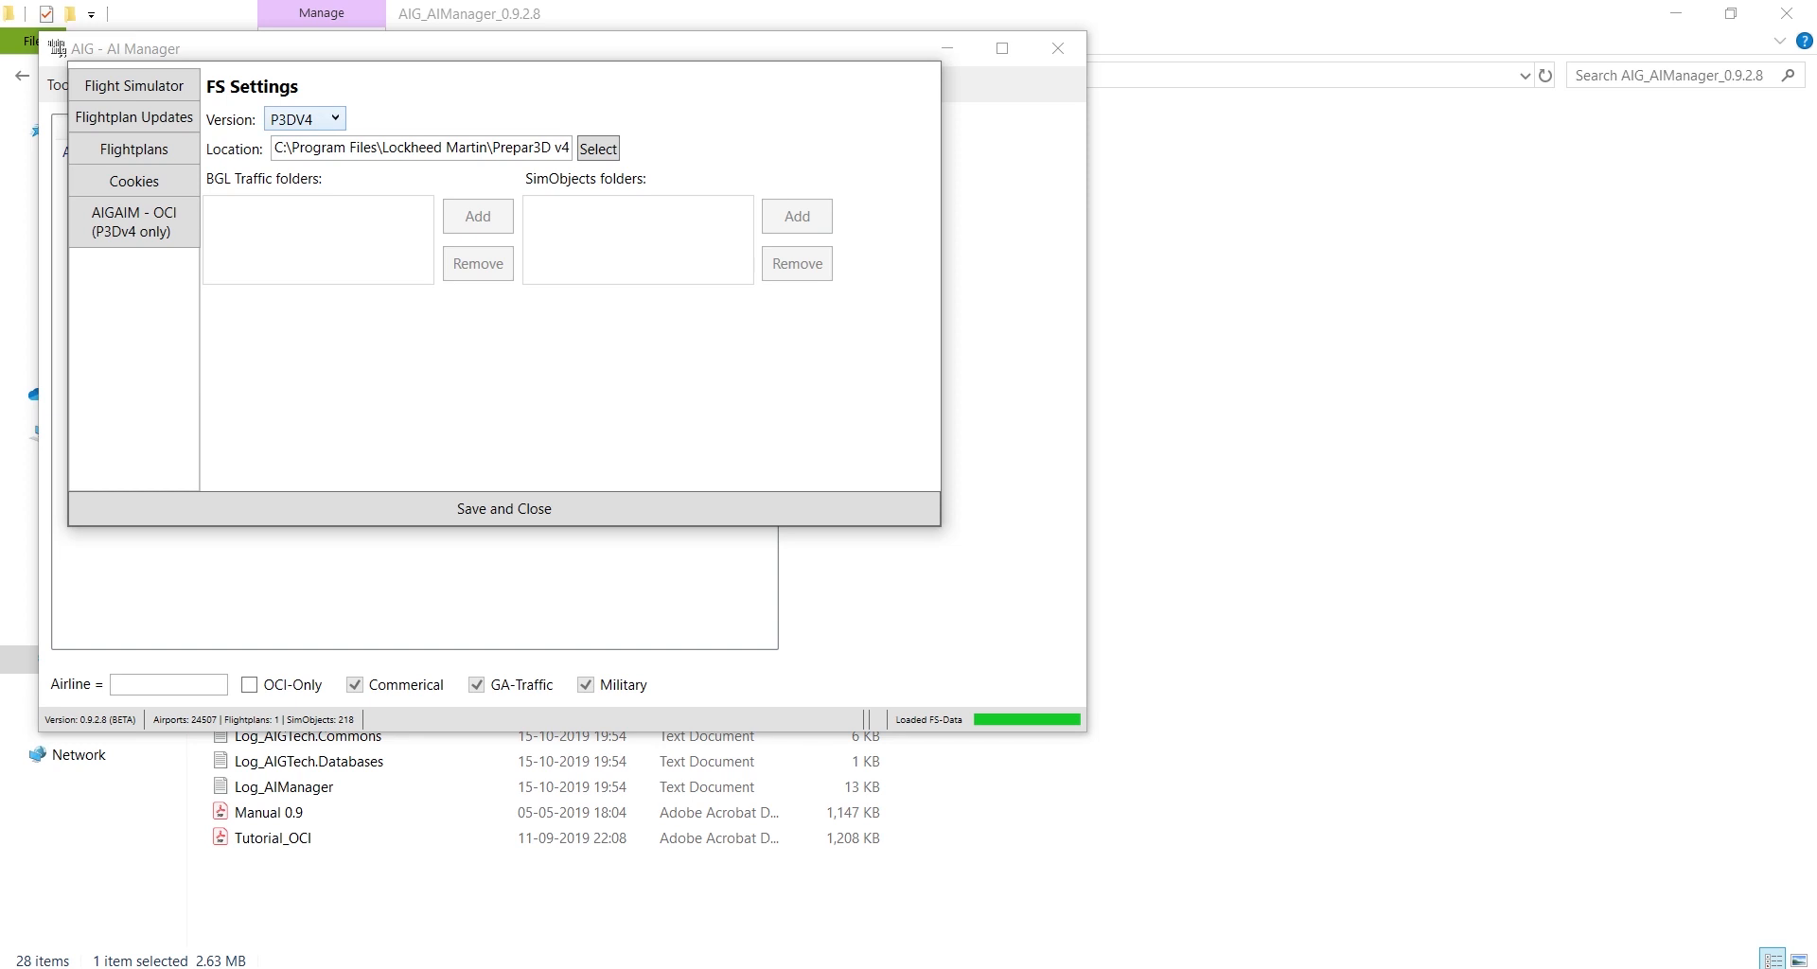
pyautogui.click(306, 119)
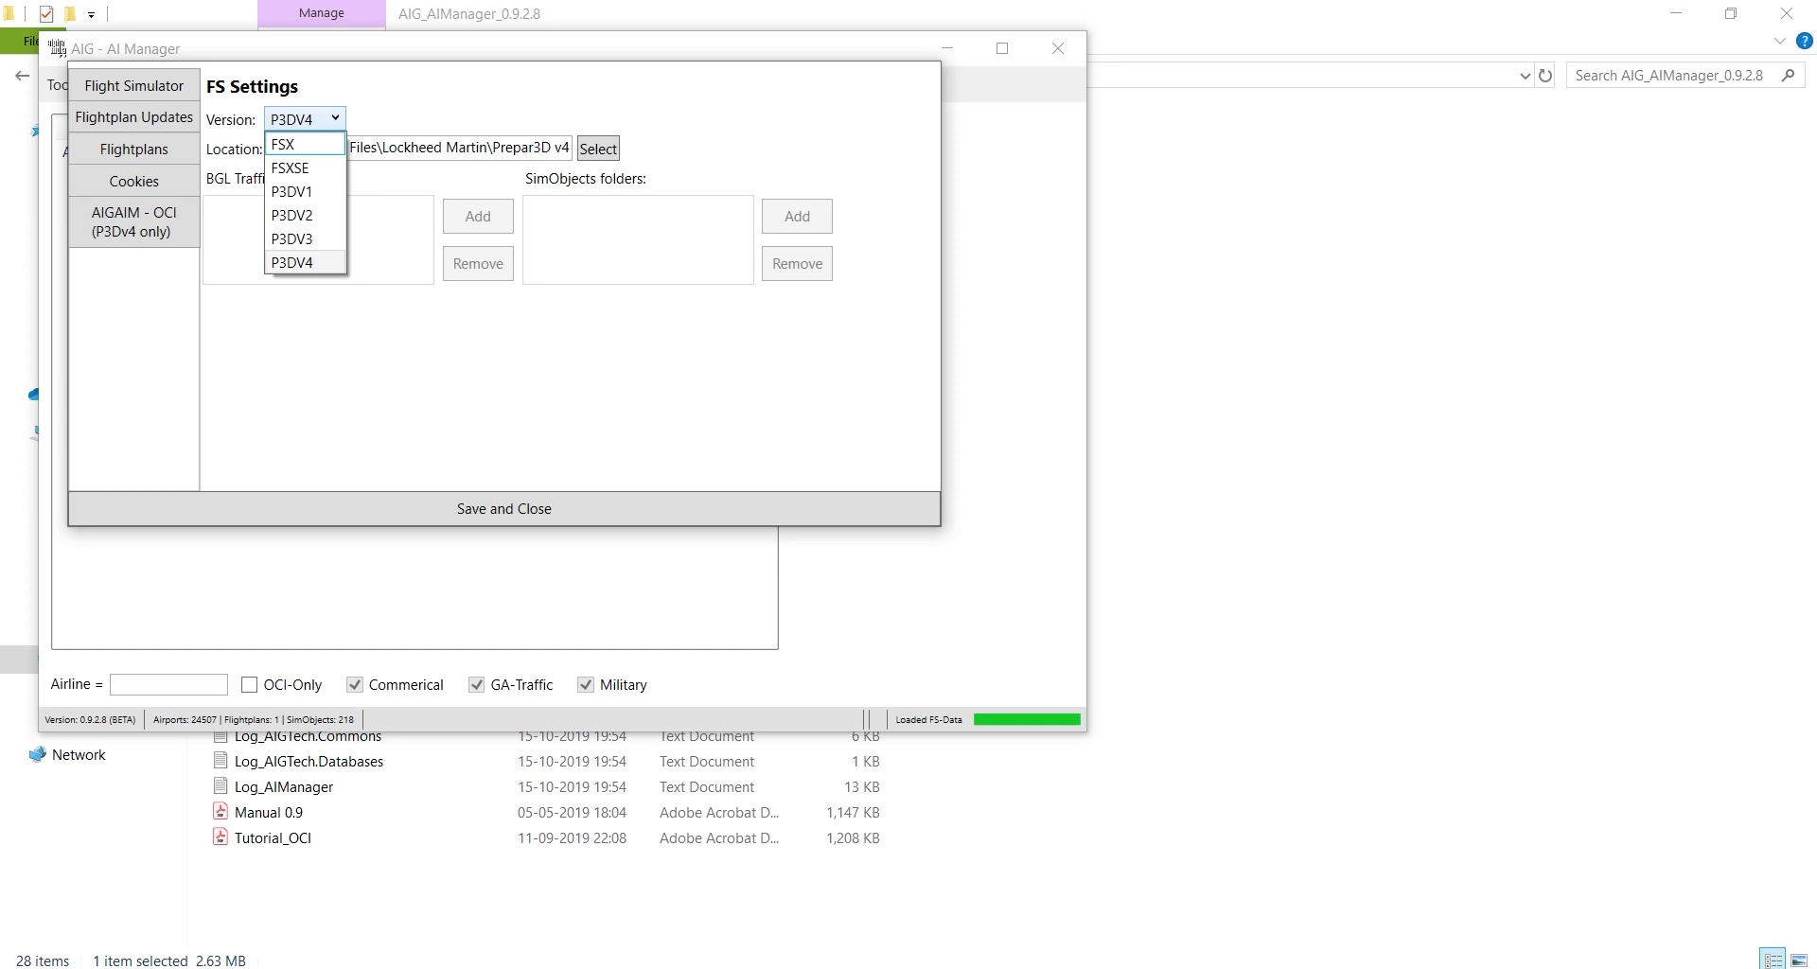
pyautogui.click(305, 119)
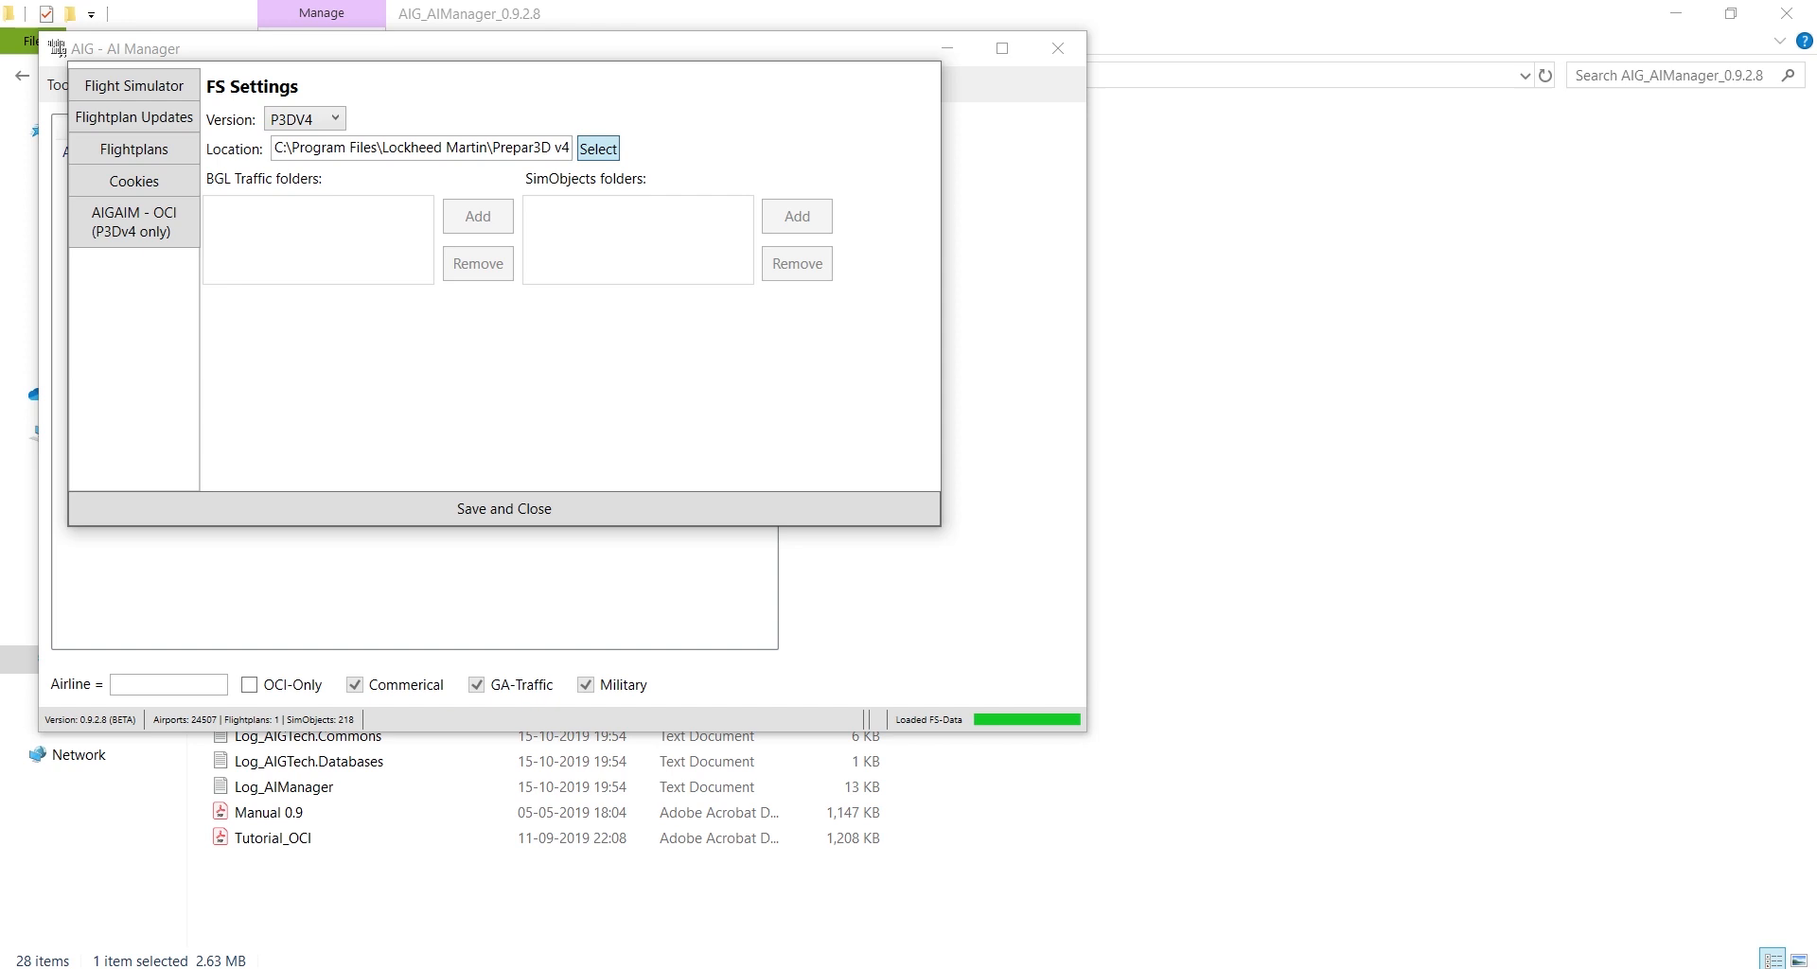
pyautogui.click(598, 149)
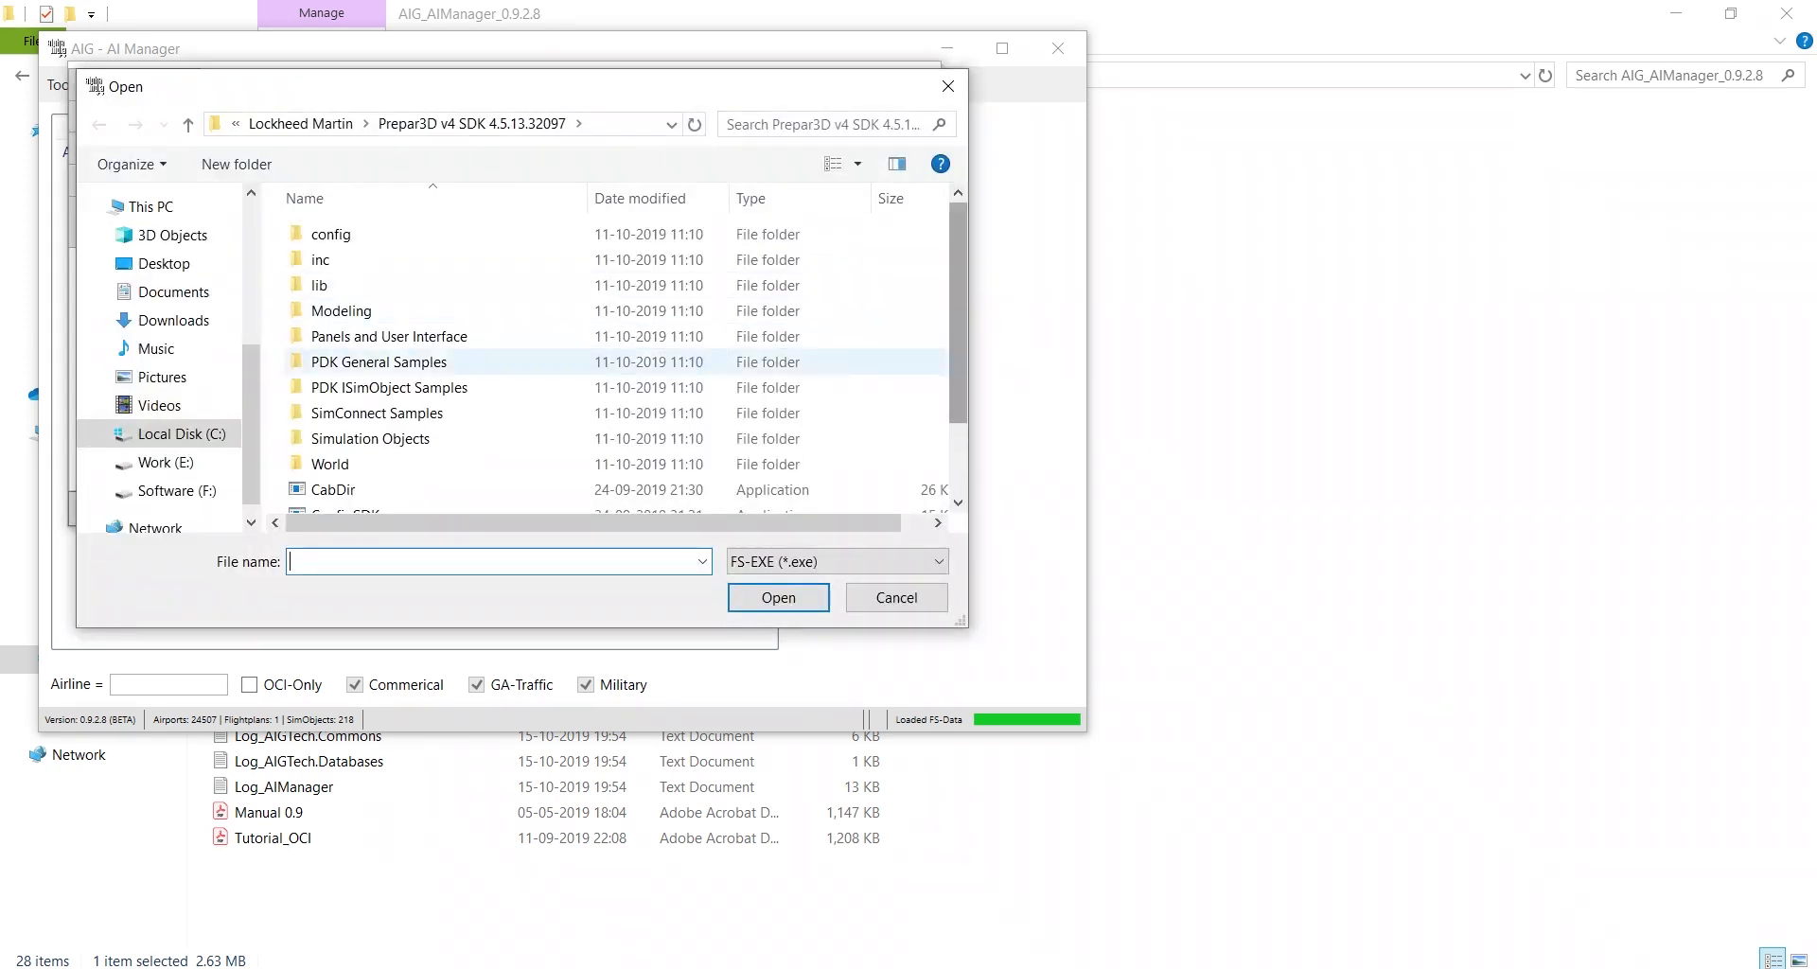
pyautogui.click(896, 597)
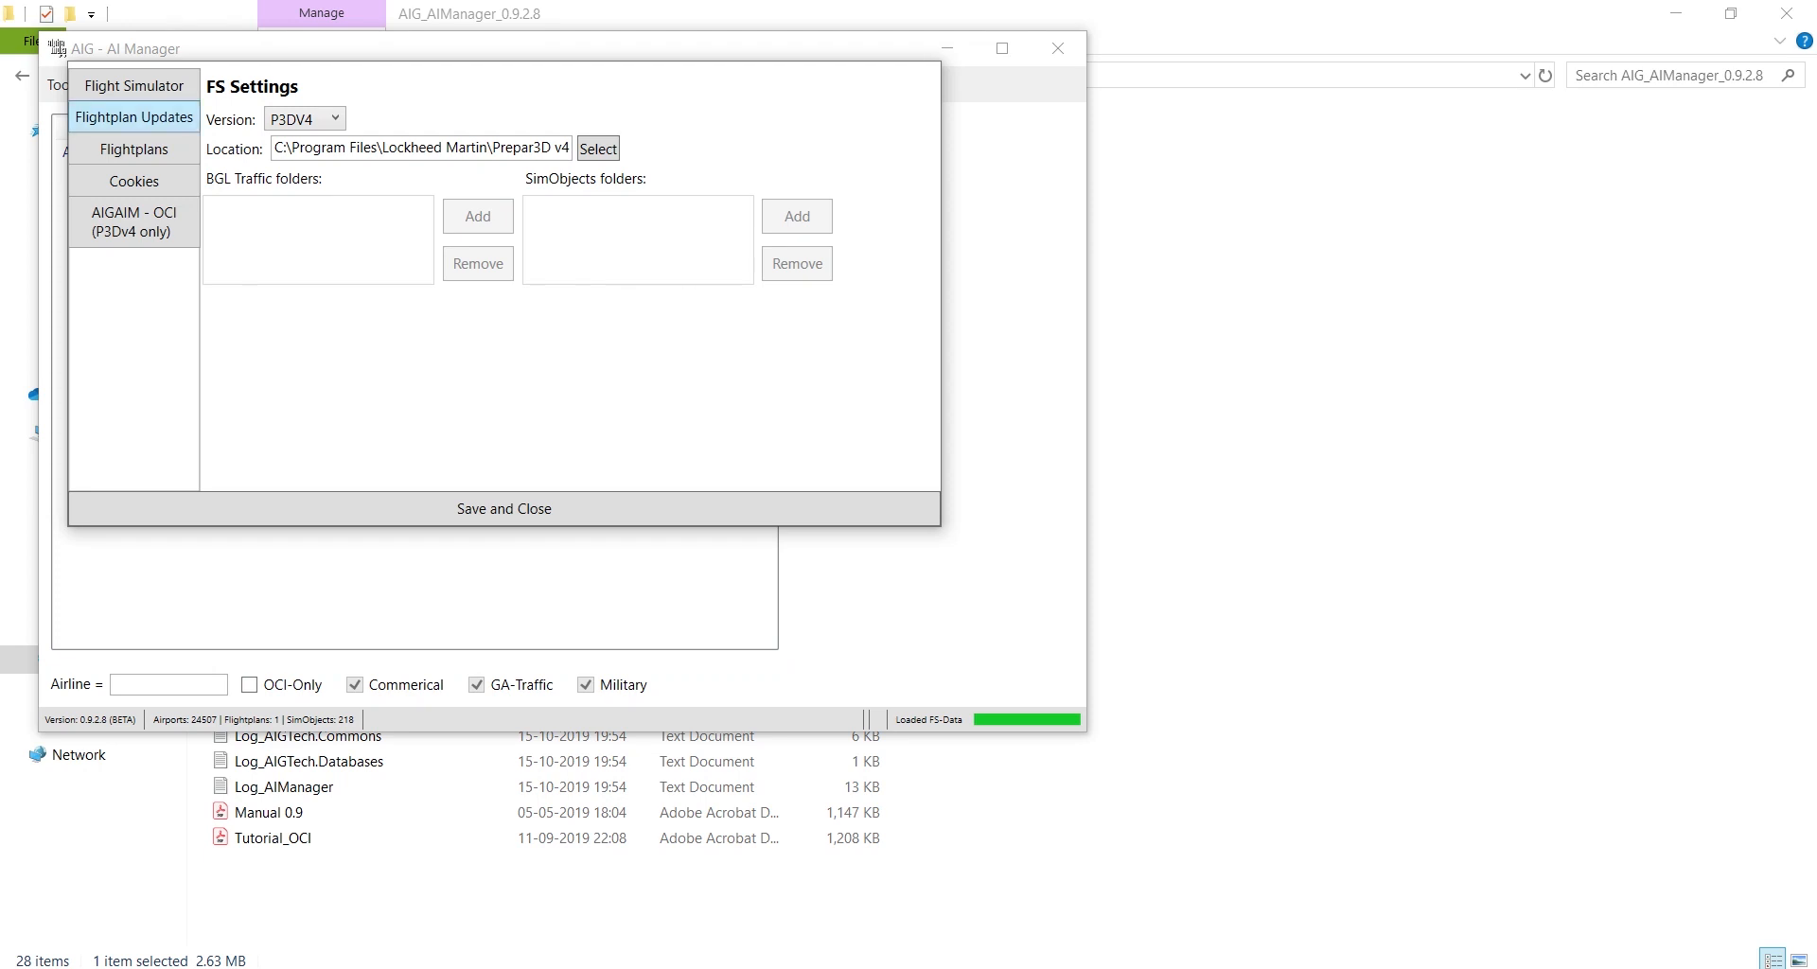
# In the flightplan update settings, set the oldest season to Summer and enable the CHAI, KPK, FWAI, RCAI, JCAI and ACFP (Forum) sources
pyautogui.click(133, 116)
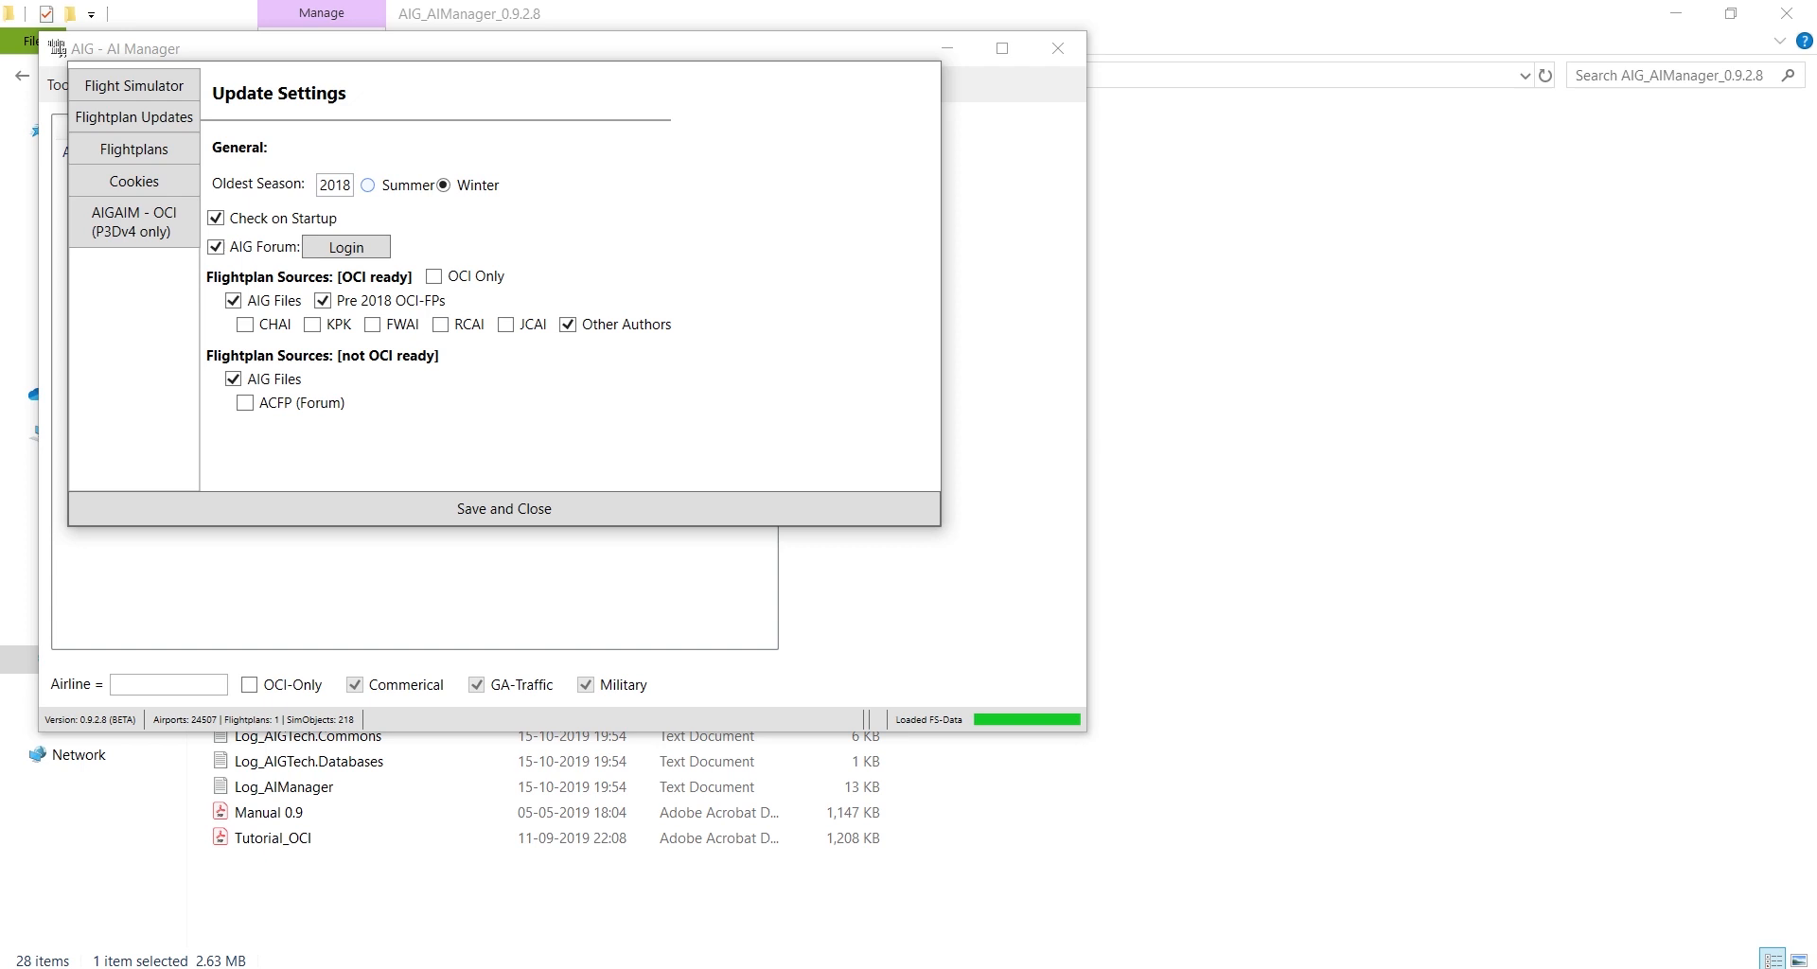
pyautogui.click(367, 184)
pyautogui.click(433, 277)
pyautogui.click(433, 276)
pyautogui.click(244, 402)
pyautogui.click(245, 325)
pyautogui.click(372, 325)
pyautogui.click(506, 325)
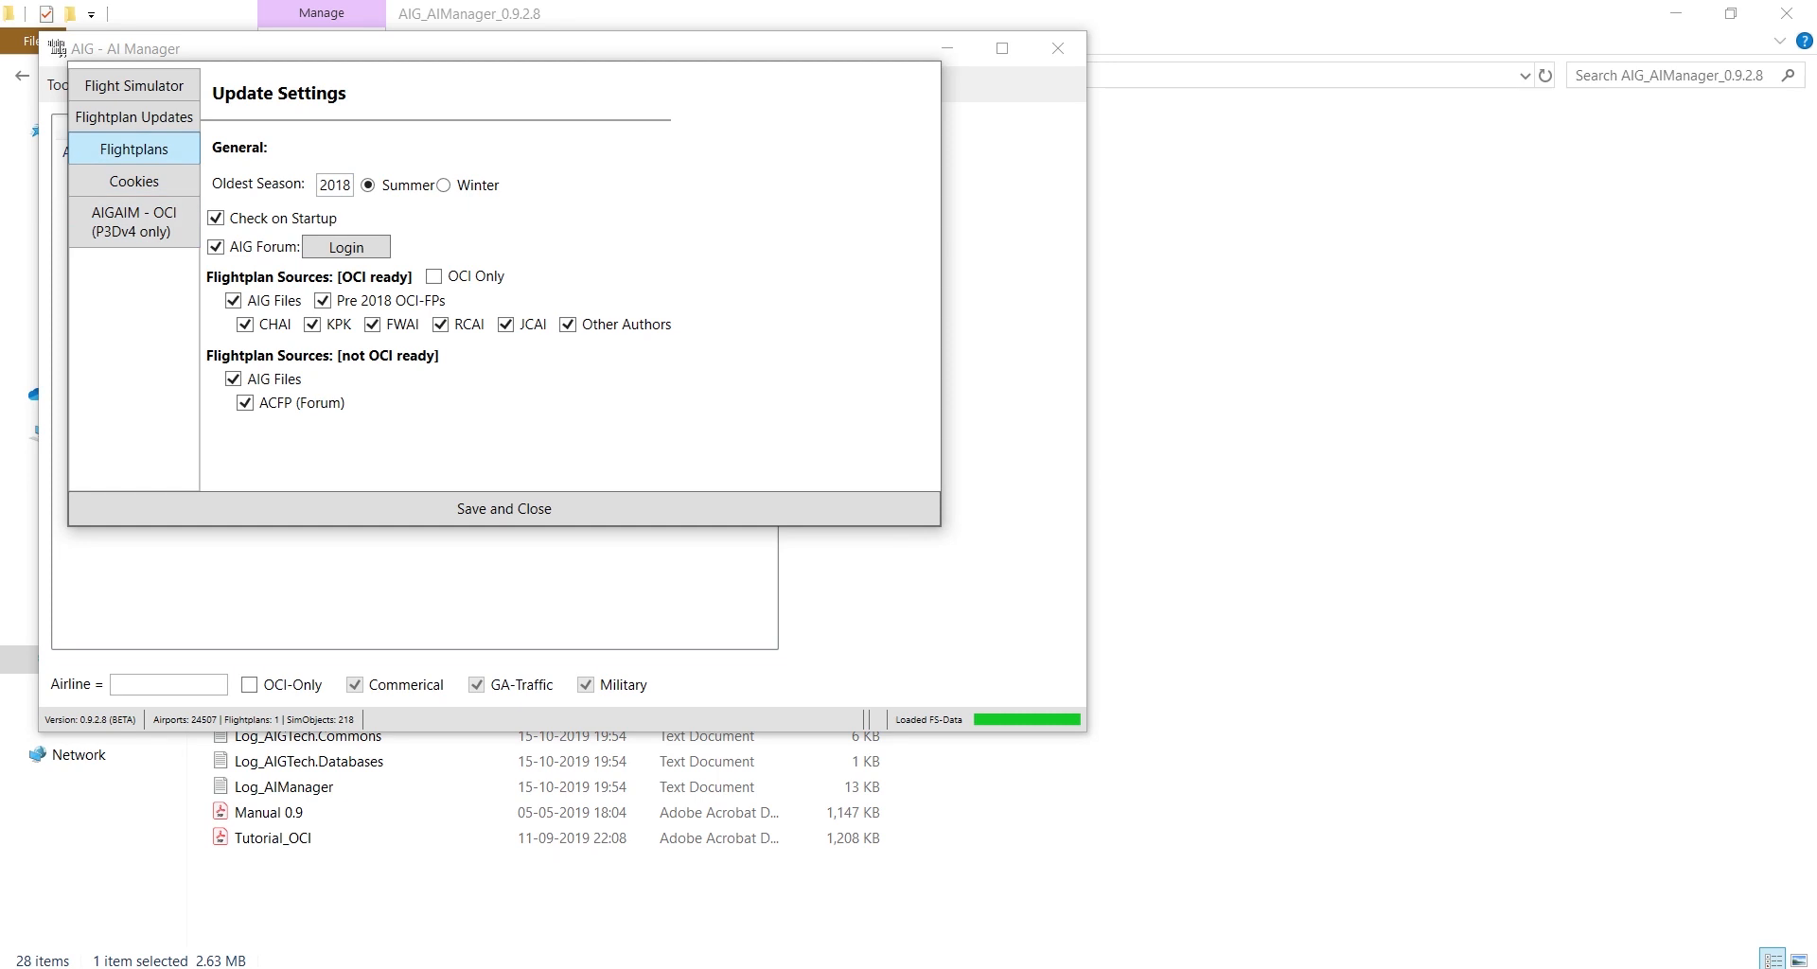
# Set the flightplan compiler's maximum activity to 60 %
pyautogui.click(134, 148)
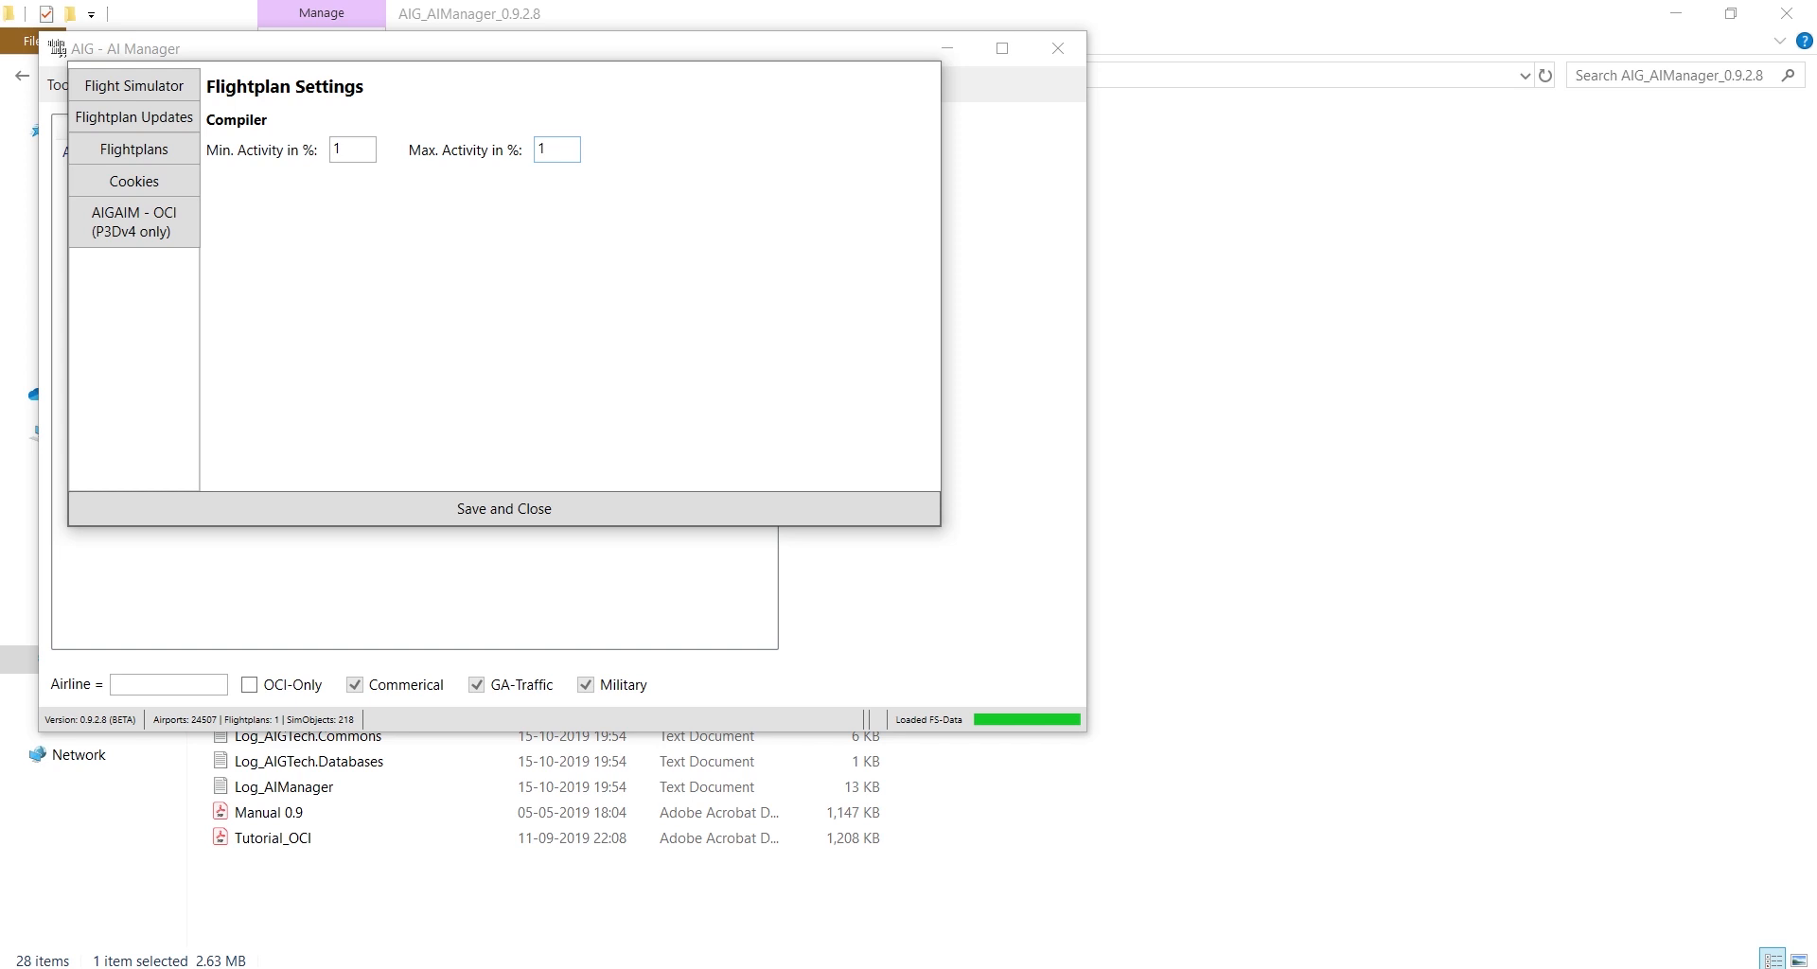
pyautogui.doubleClick(543, 149)
pyautogui.write('60')
# Open the cookie settings, look over the AI Manager forum page in the browser, and return to the settings window
pyautogui.click(133, 180)
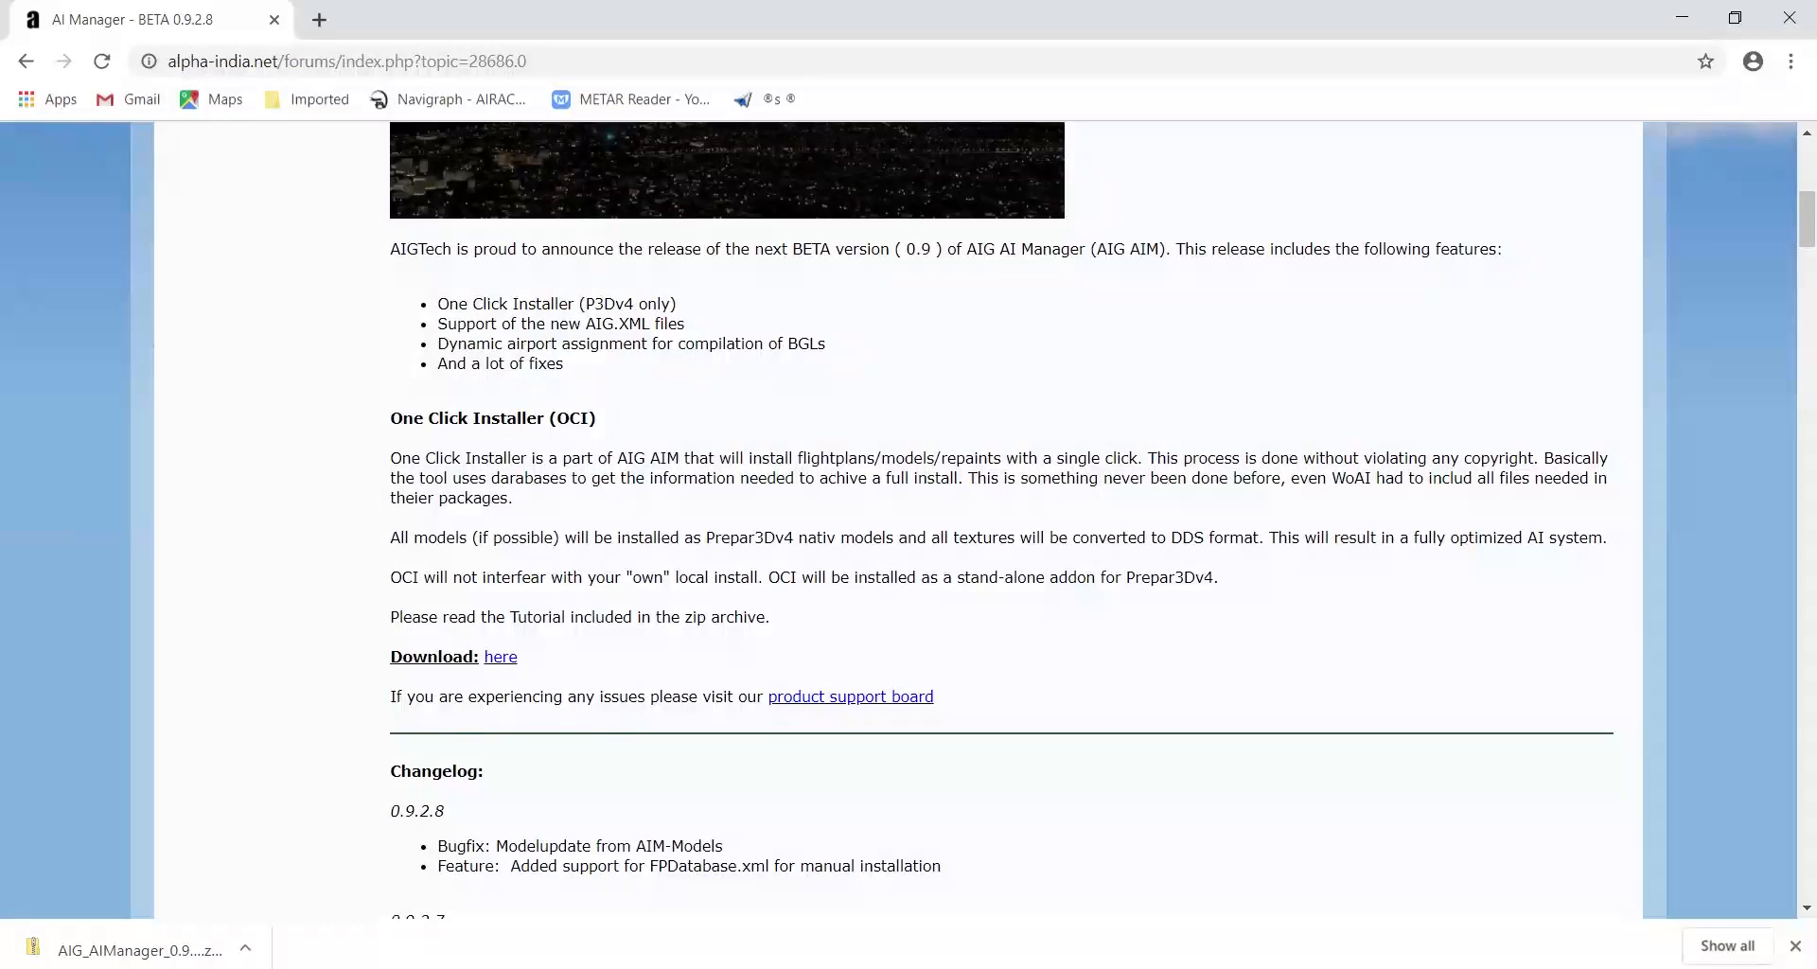
pyautogui.scroll(2, 908, 520)
pyautogui.scroll(-2, 908, 520)
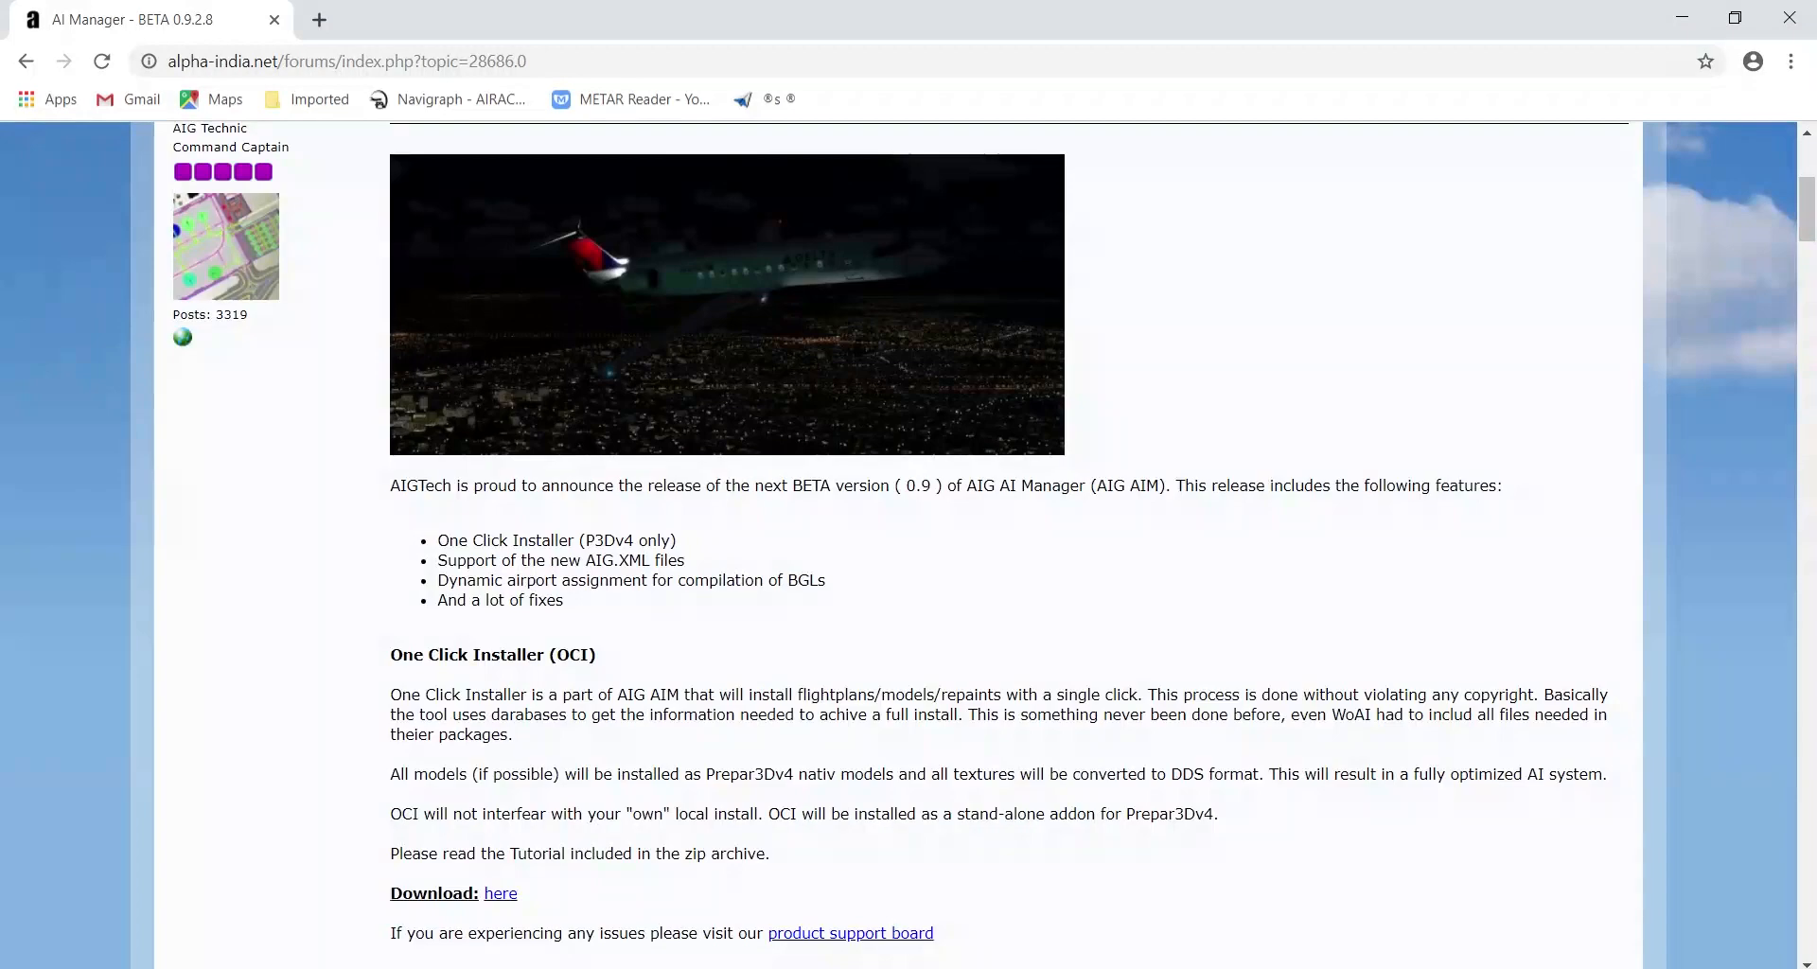
pyautogui.click(1371, 968)
pyautogui.click(1495, 880)
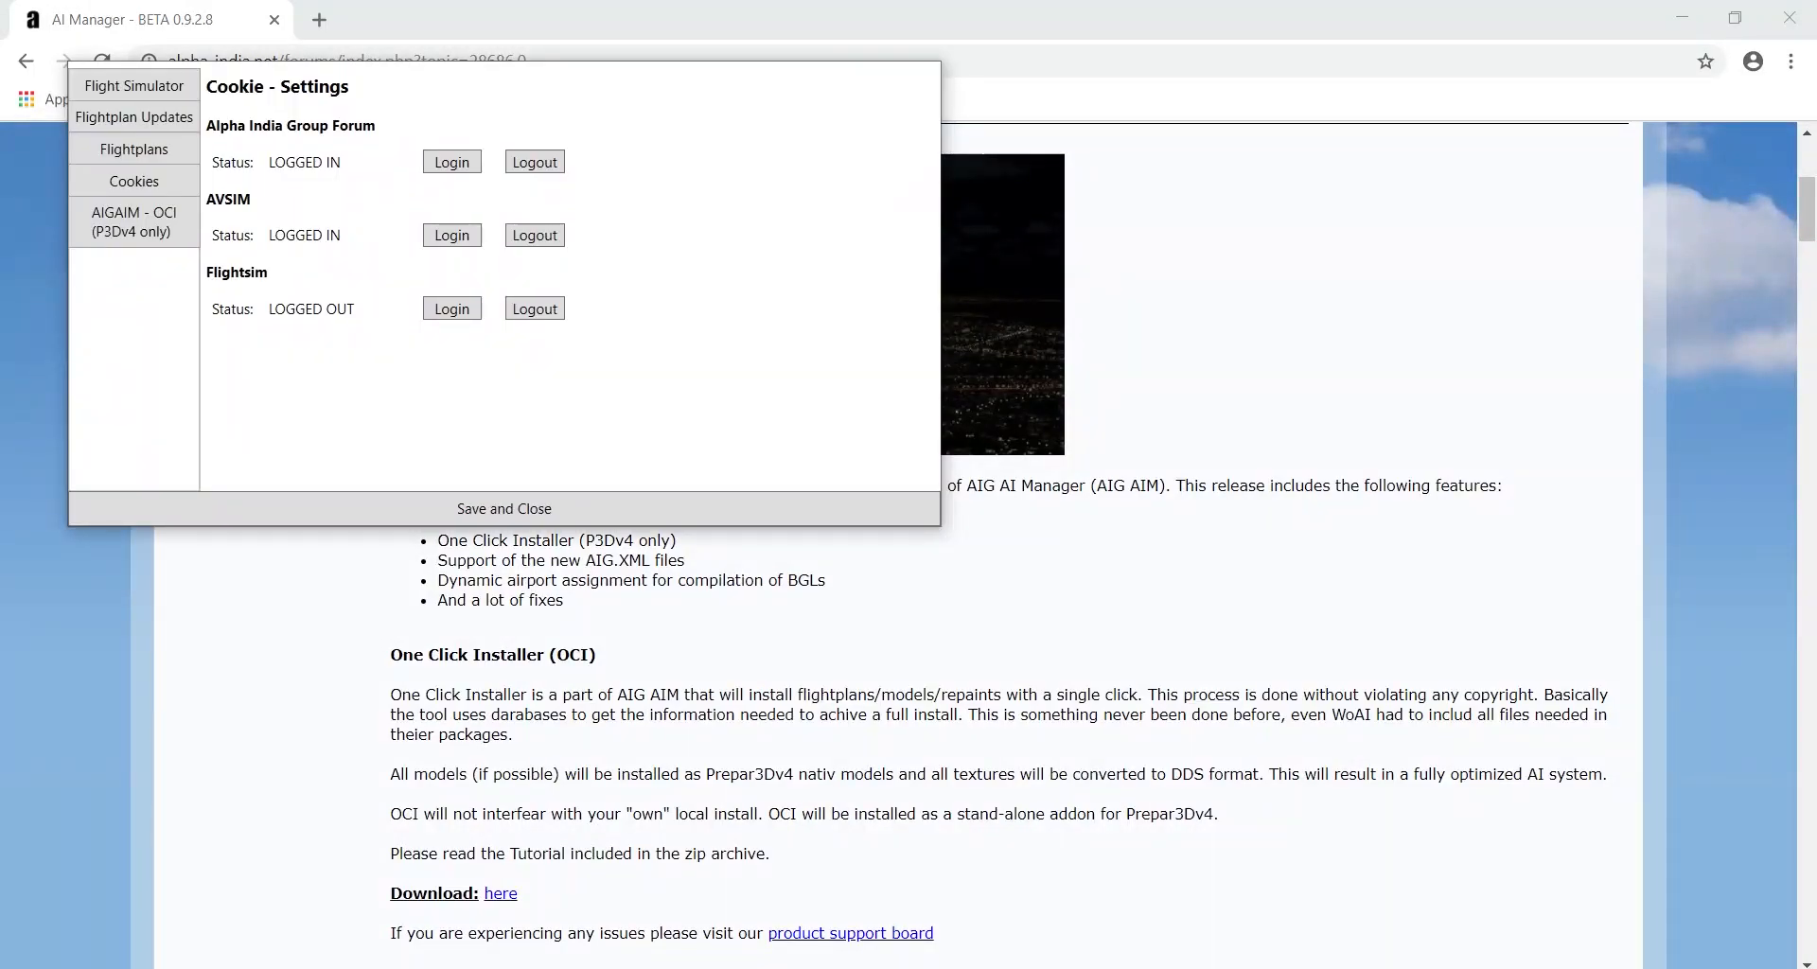
# Return to the cookie settings, open the Flightsim login page, dismiss its script error, inspect the login fields and close the login window
pyautogui.click(1374, 968)
pyautogui.click(1248, 885)
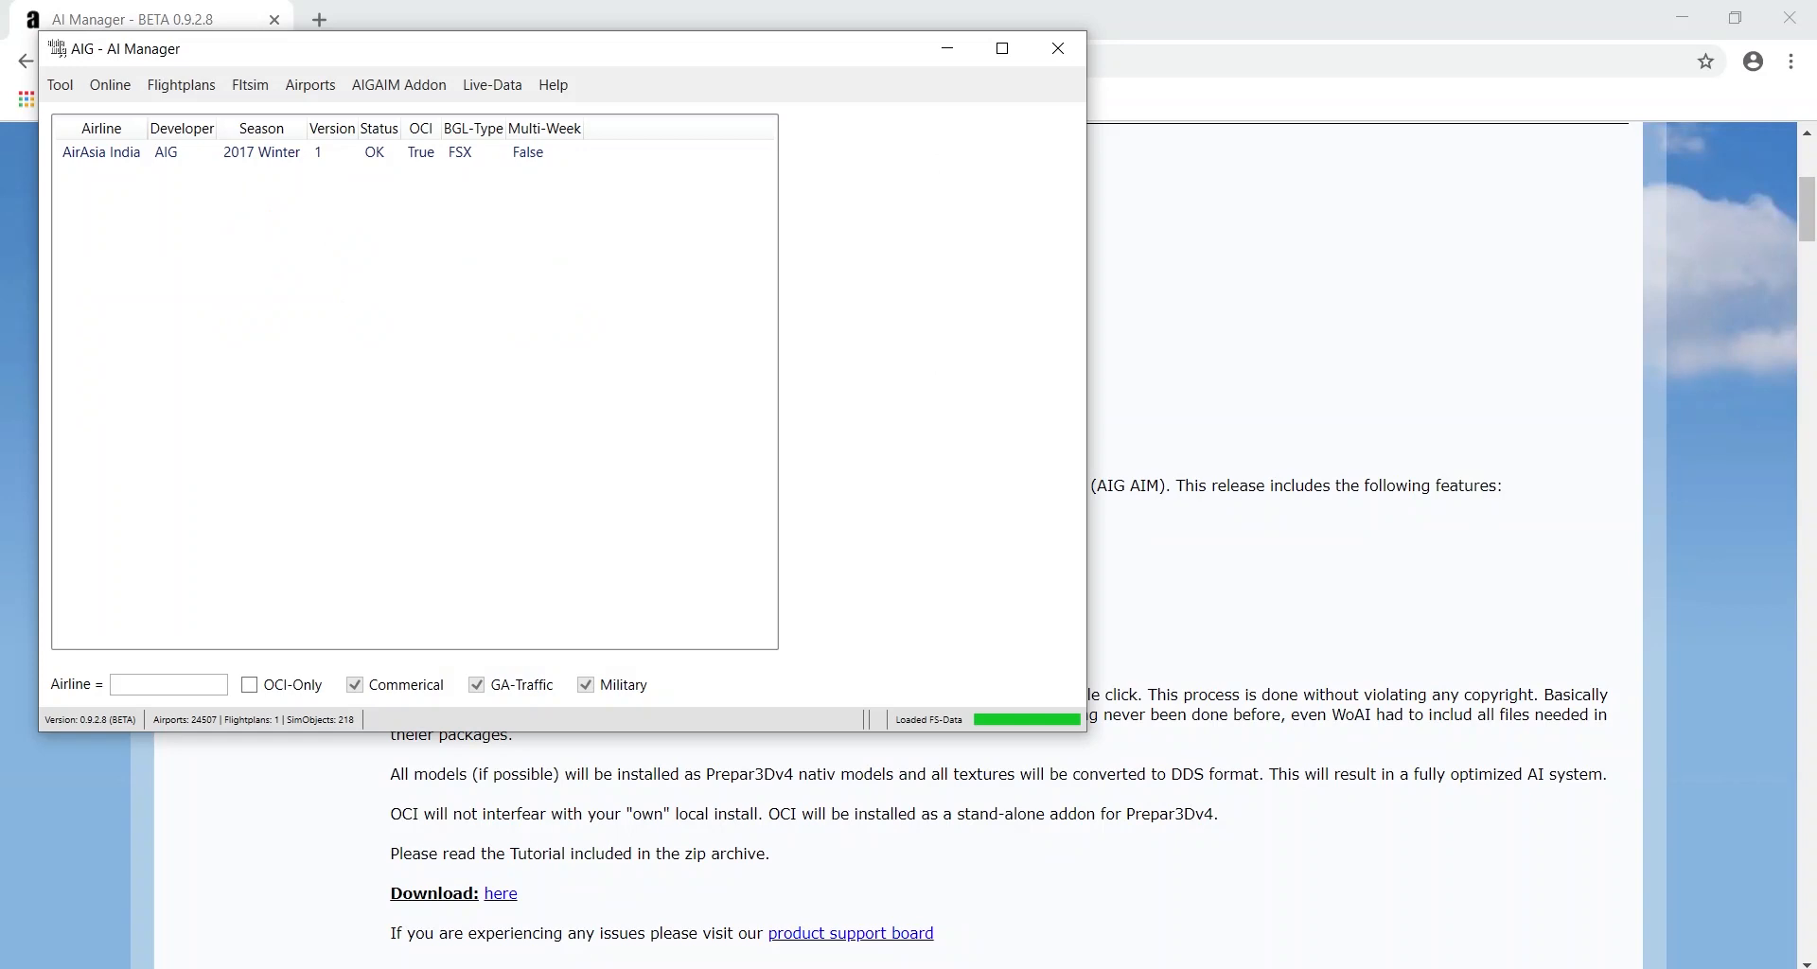
pyautogui.click(1372, 968)
pyautogui.click(1495, 882)
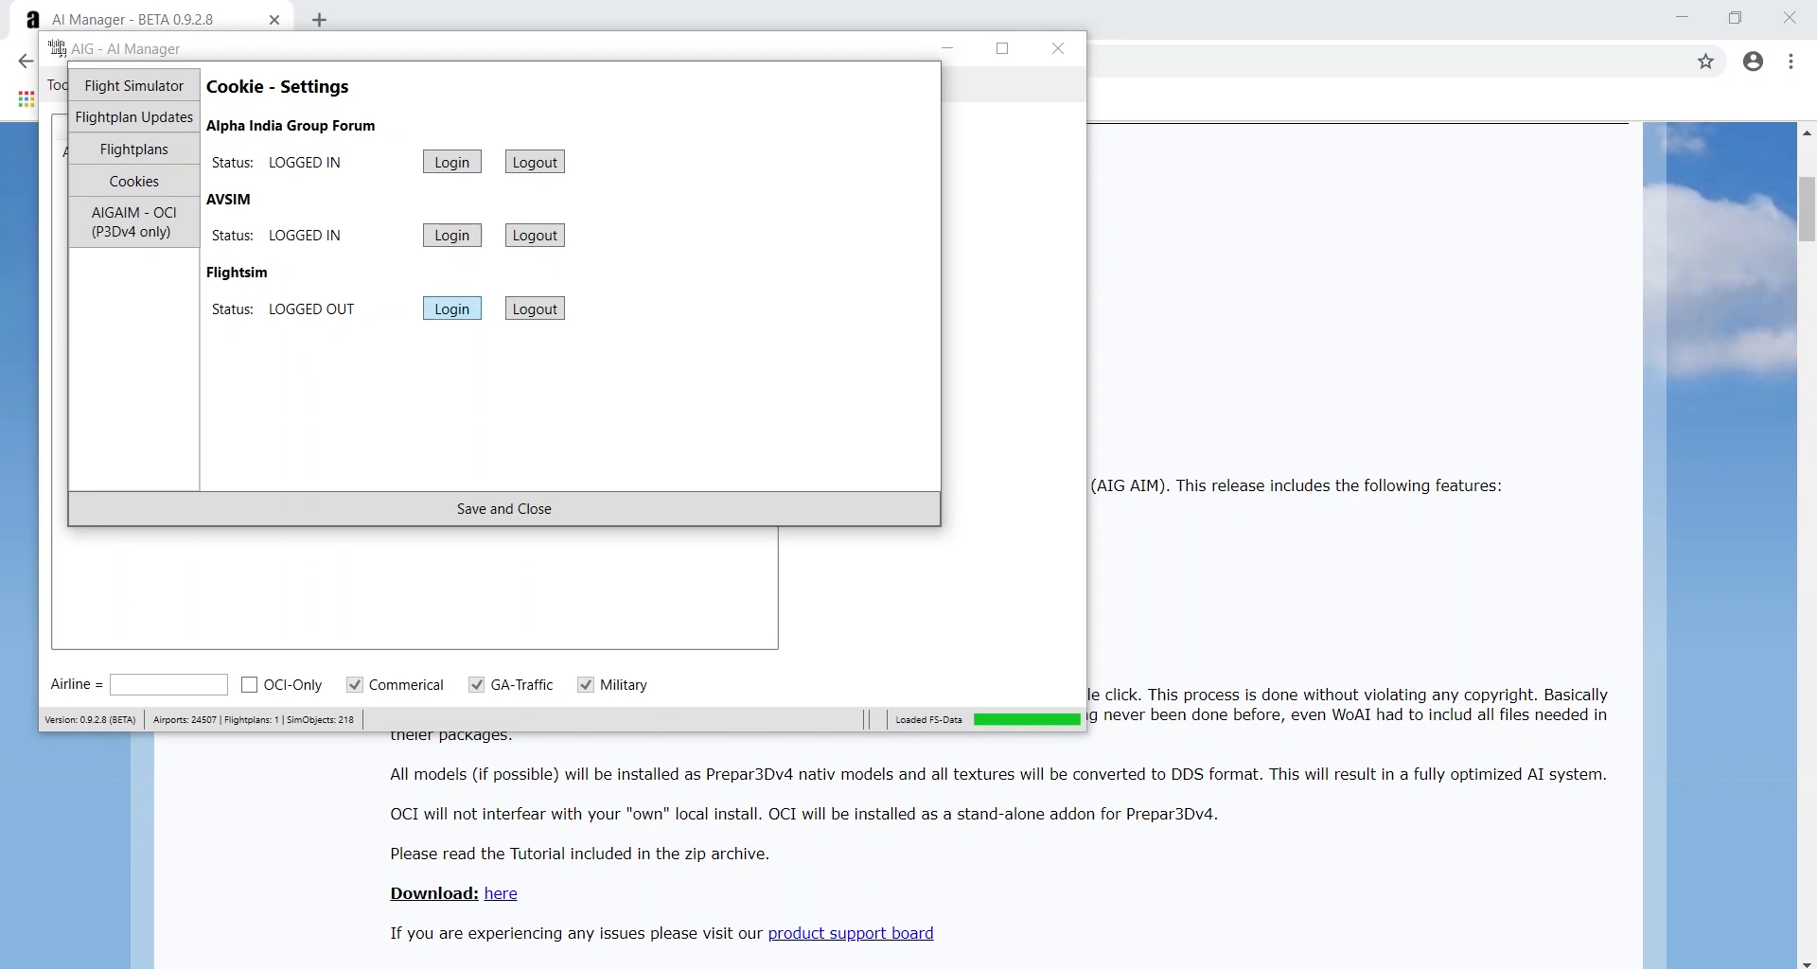
pyautogui.click(451, 309)
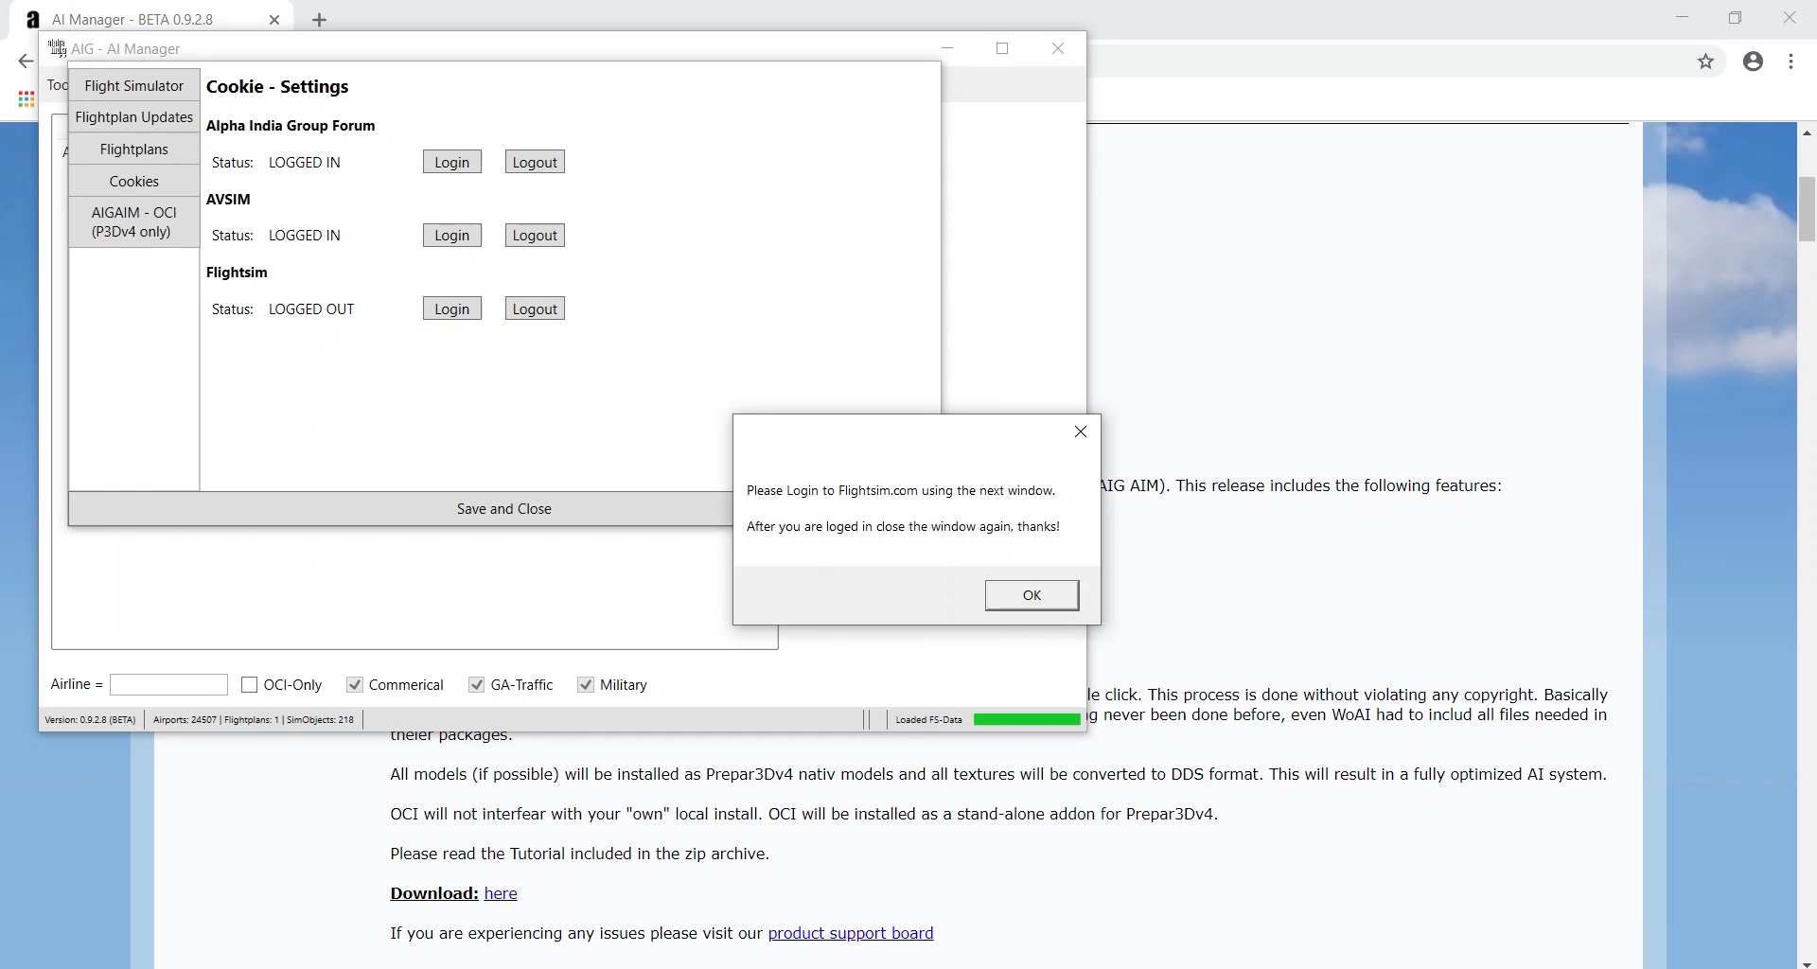
pyautogui.press('Return')
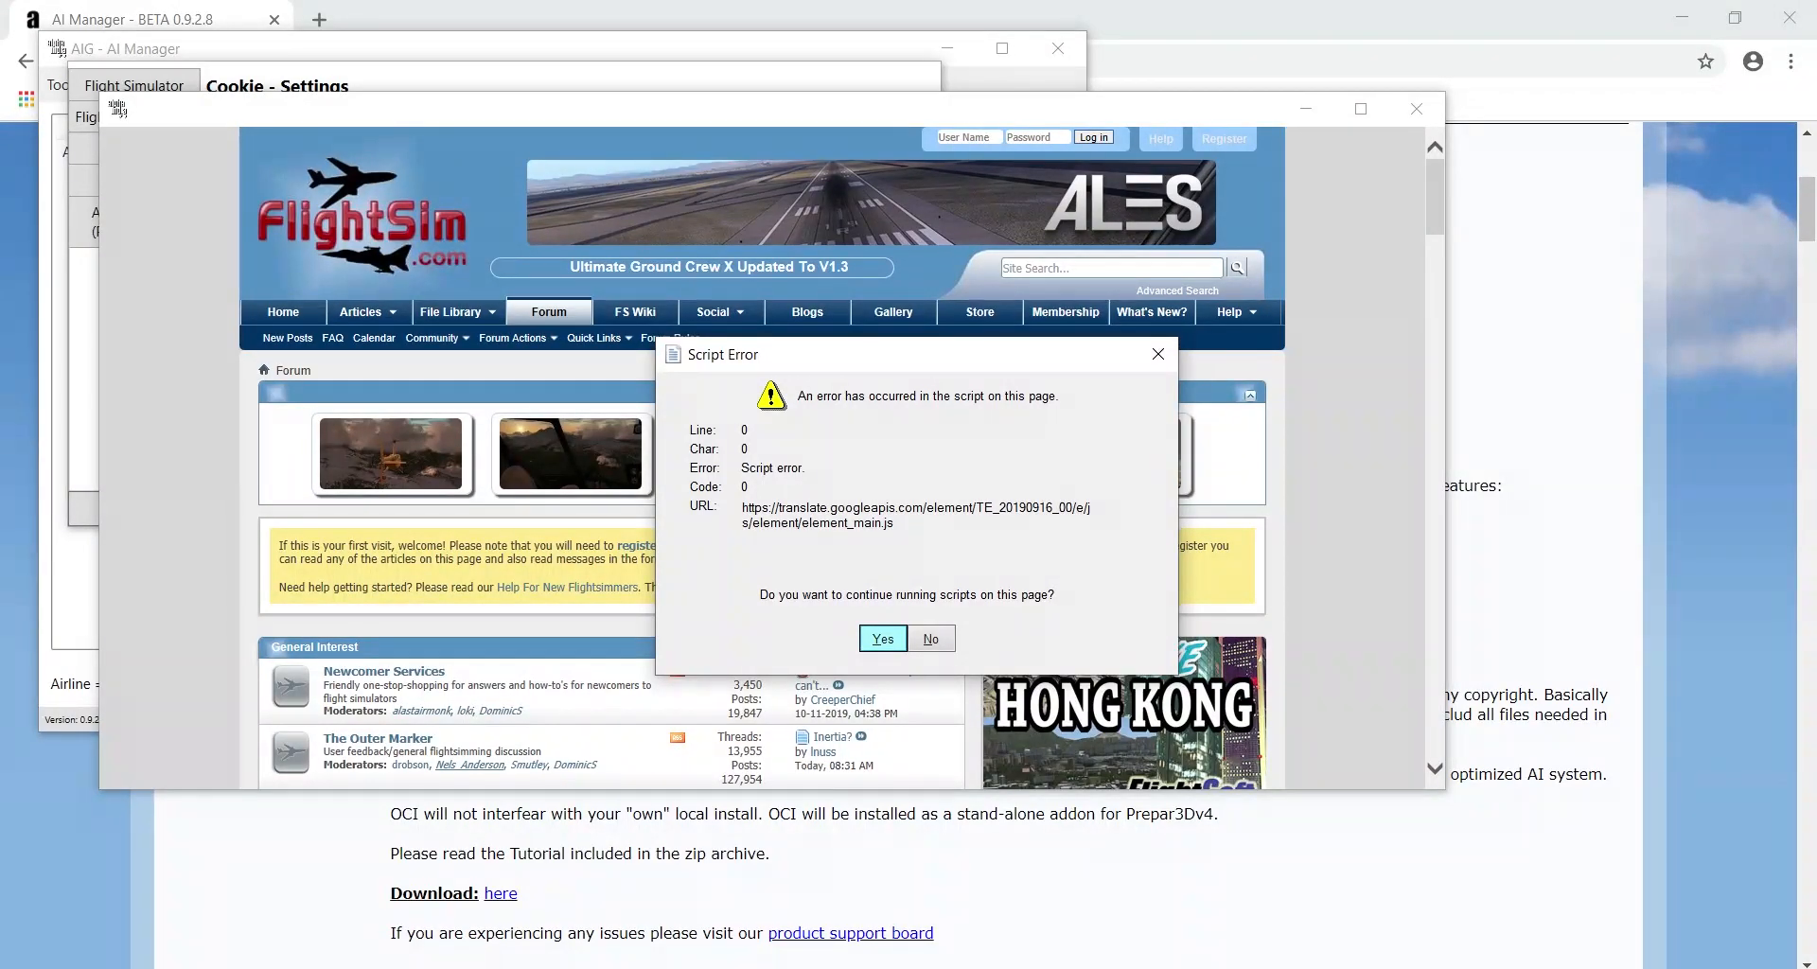
pyautogui.press('Return')
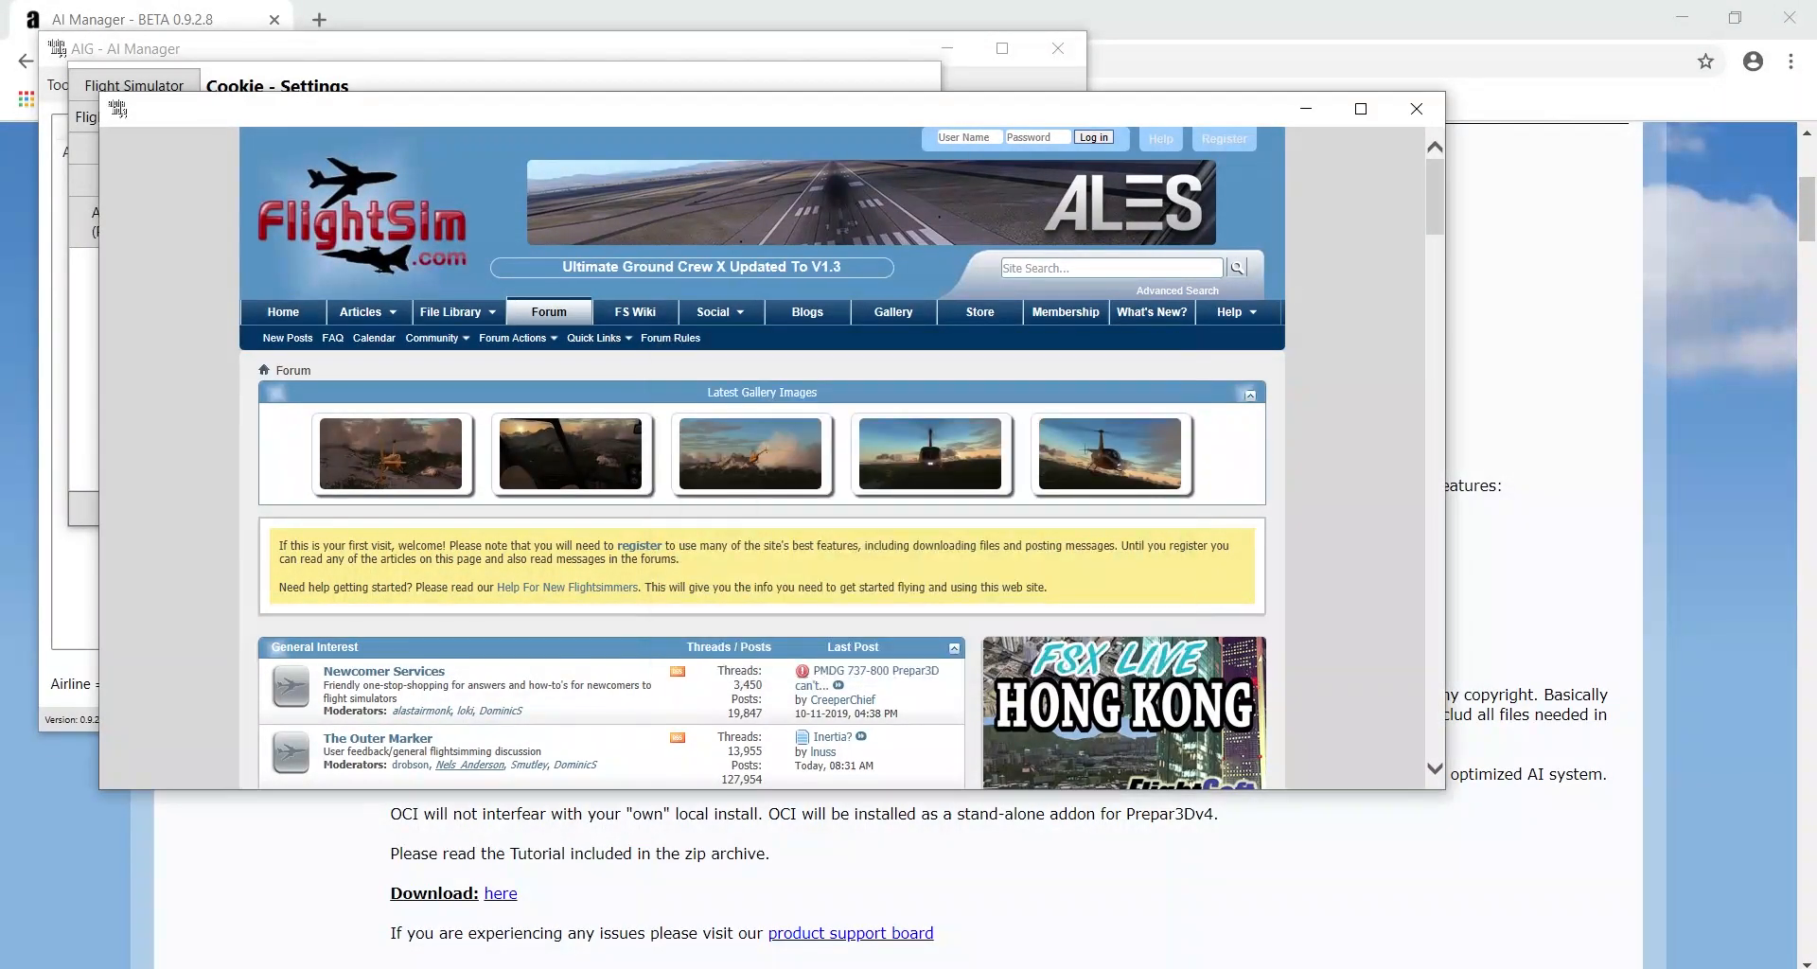
pyautogui.press('Return')
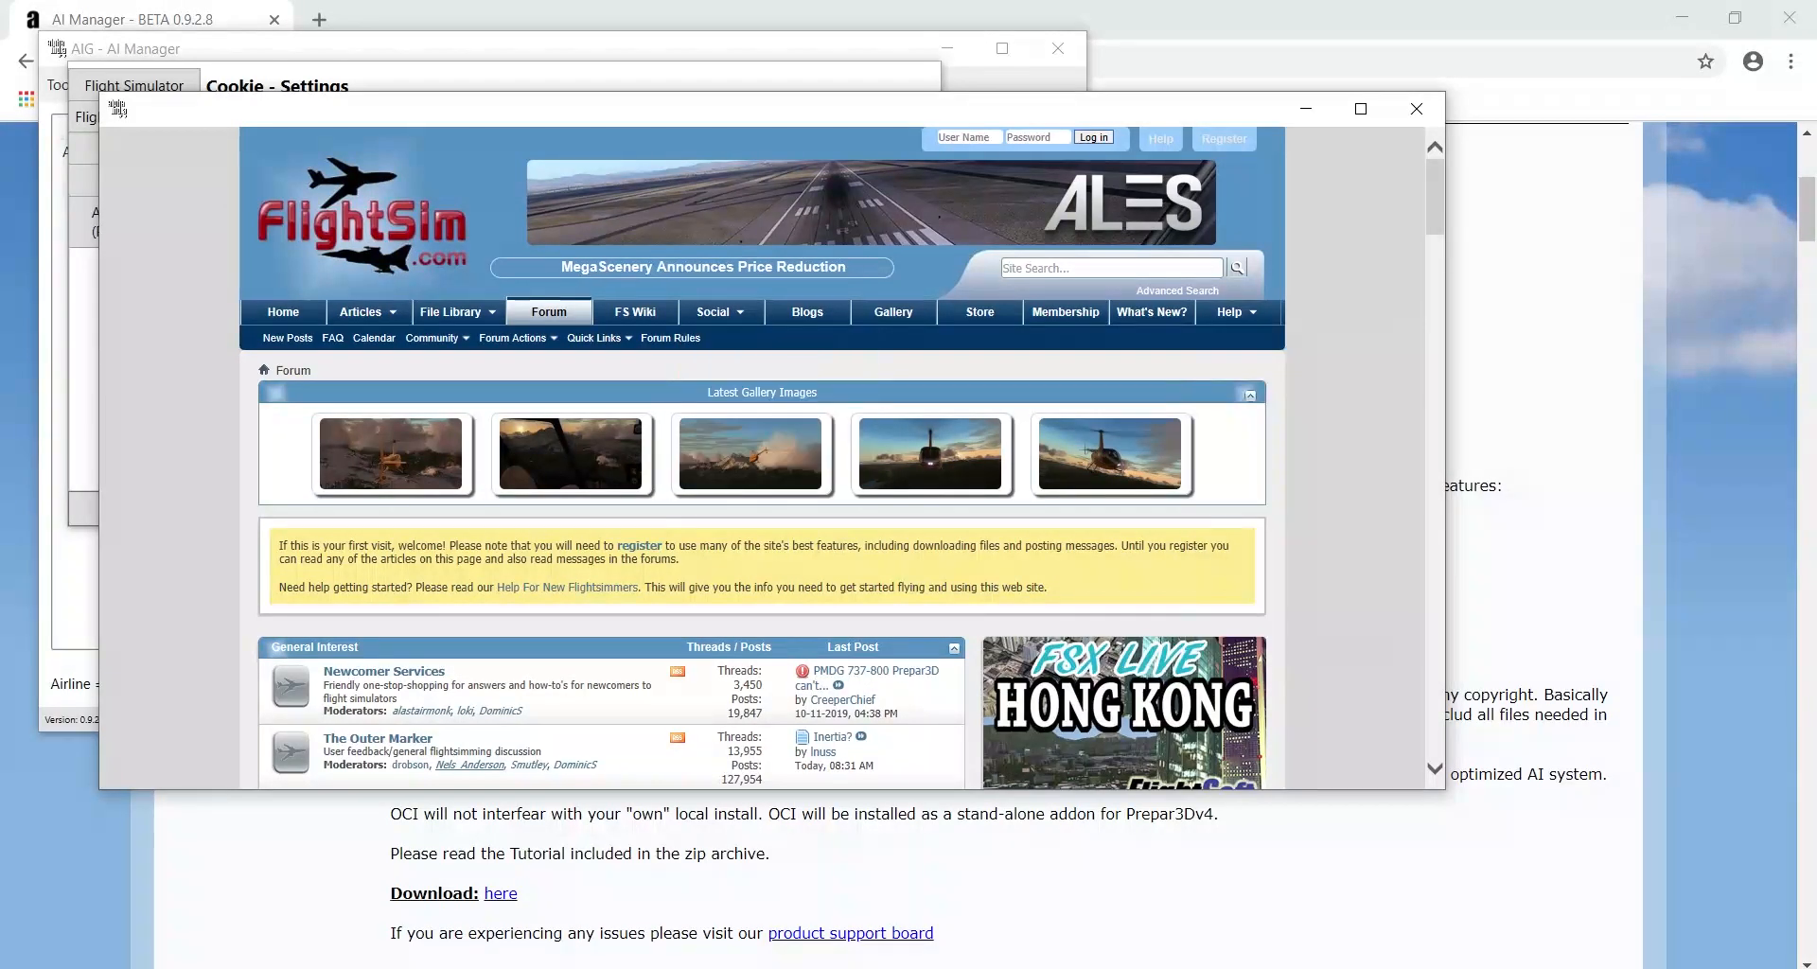
pyautogui.click(969, 138)
pyautogui.click(1037, 138)
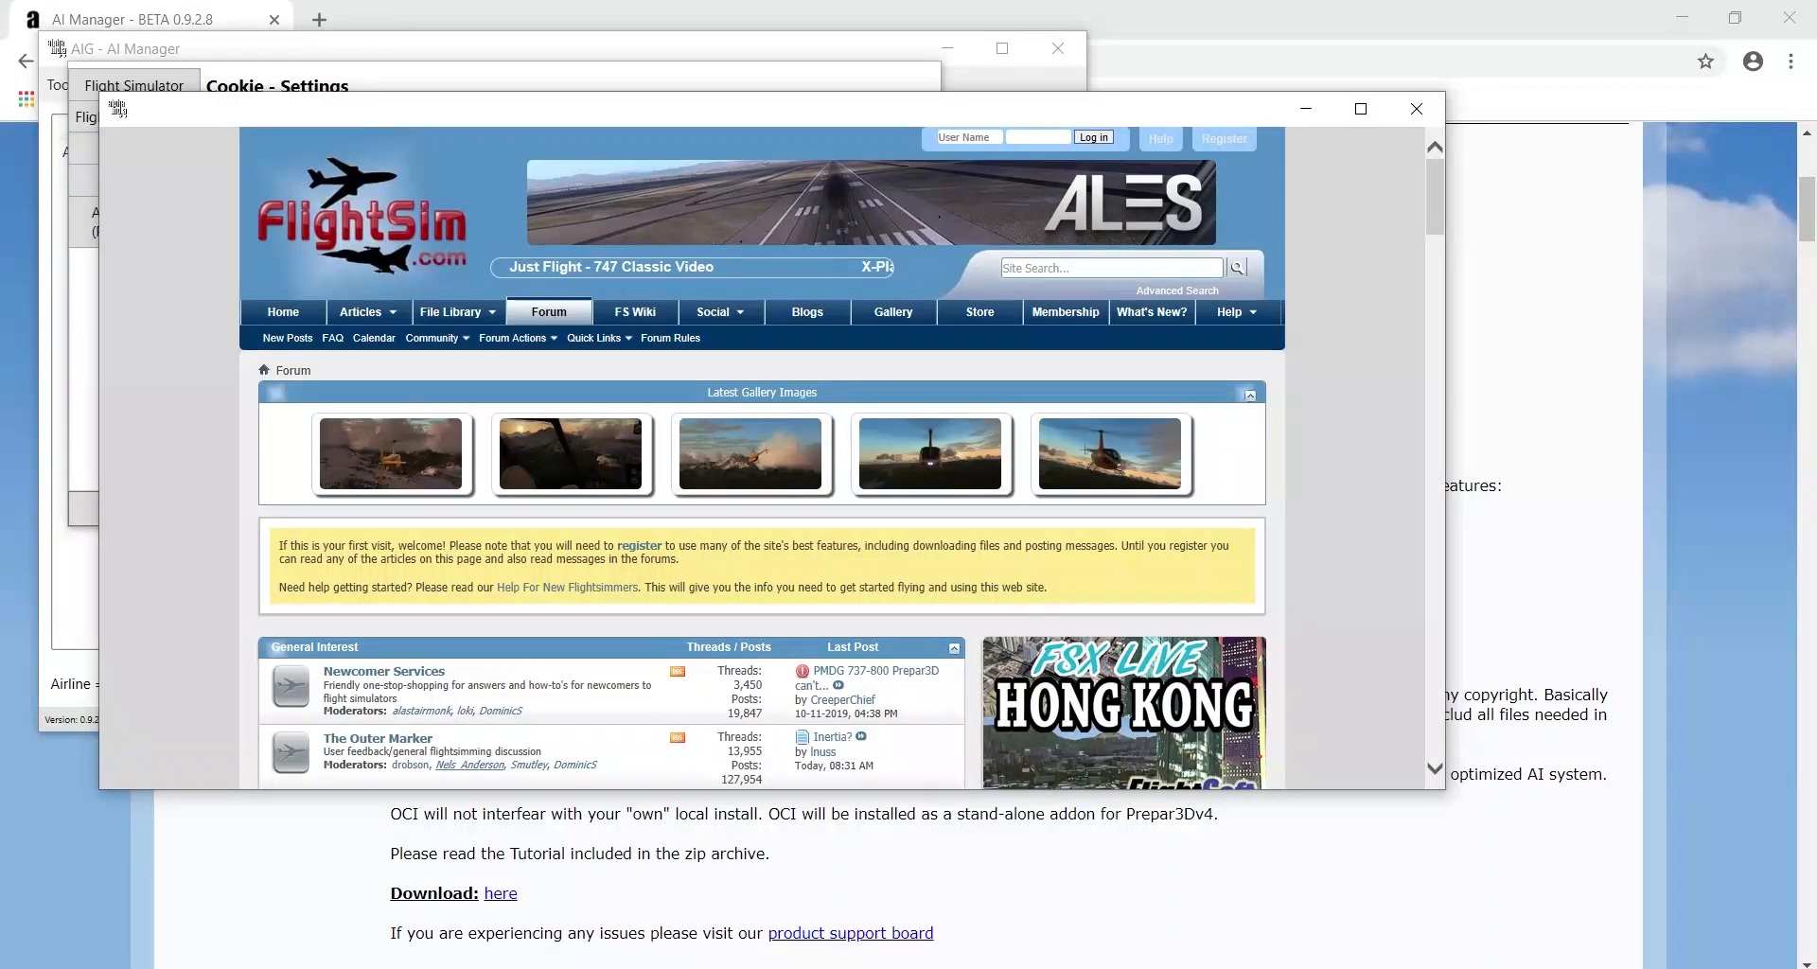
pyautogui.click(1416, 109)
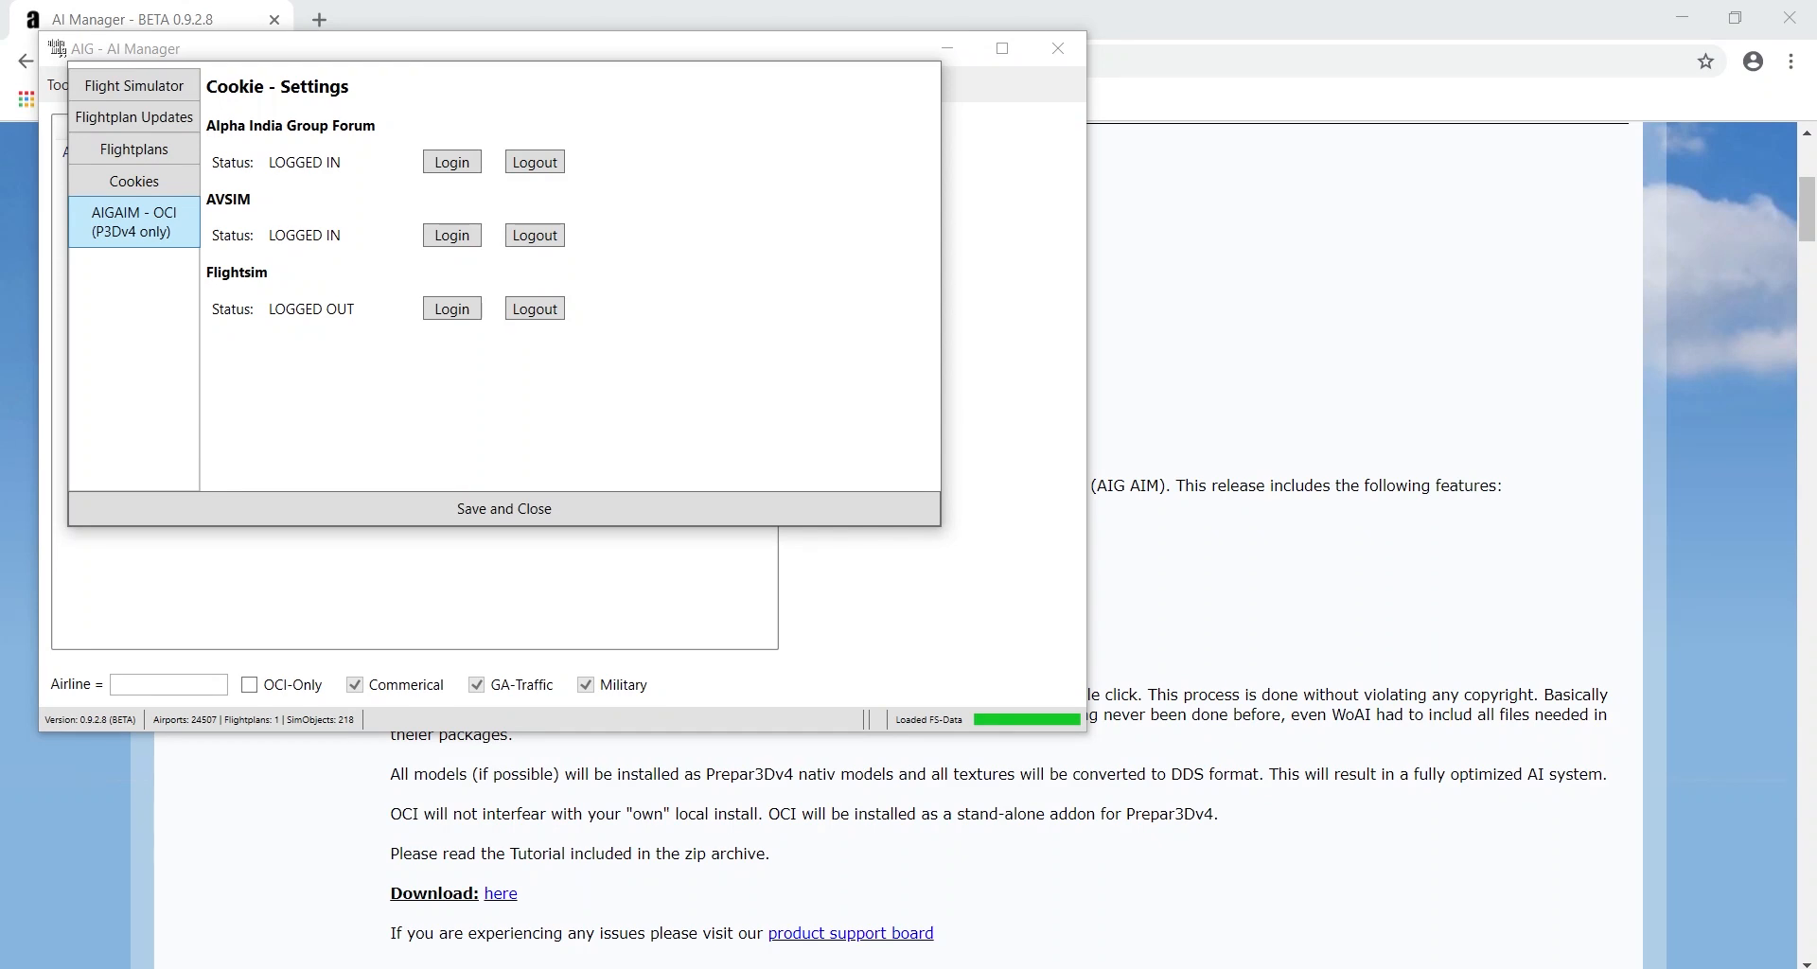
# Open the AIGAIM - OCI settings and examine the AIGAIM - OCI folder inside Documents\Prepar3D v4 Add-ons in File Explorer
pyautogui.click(133, 221)
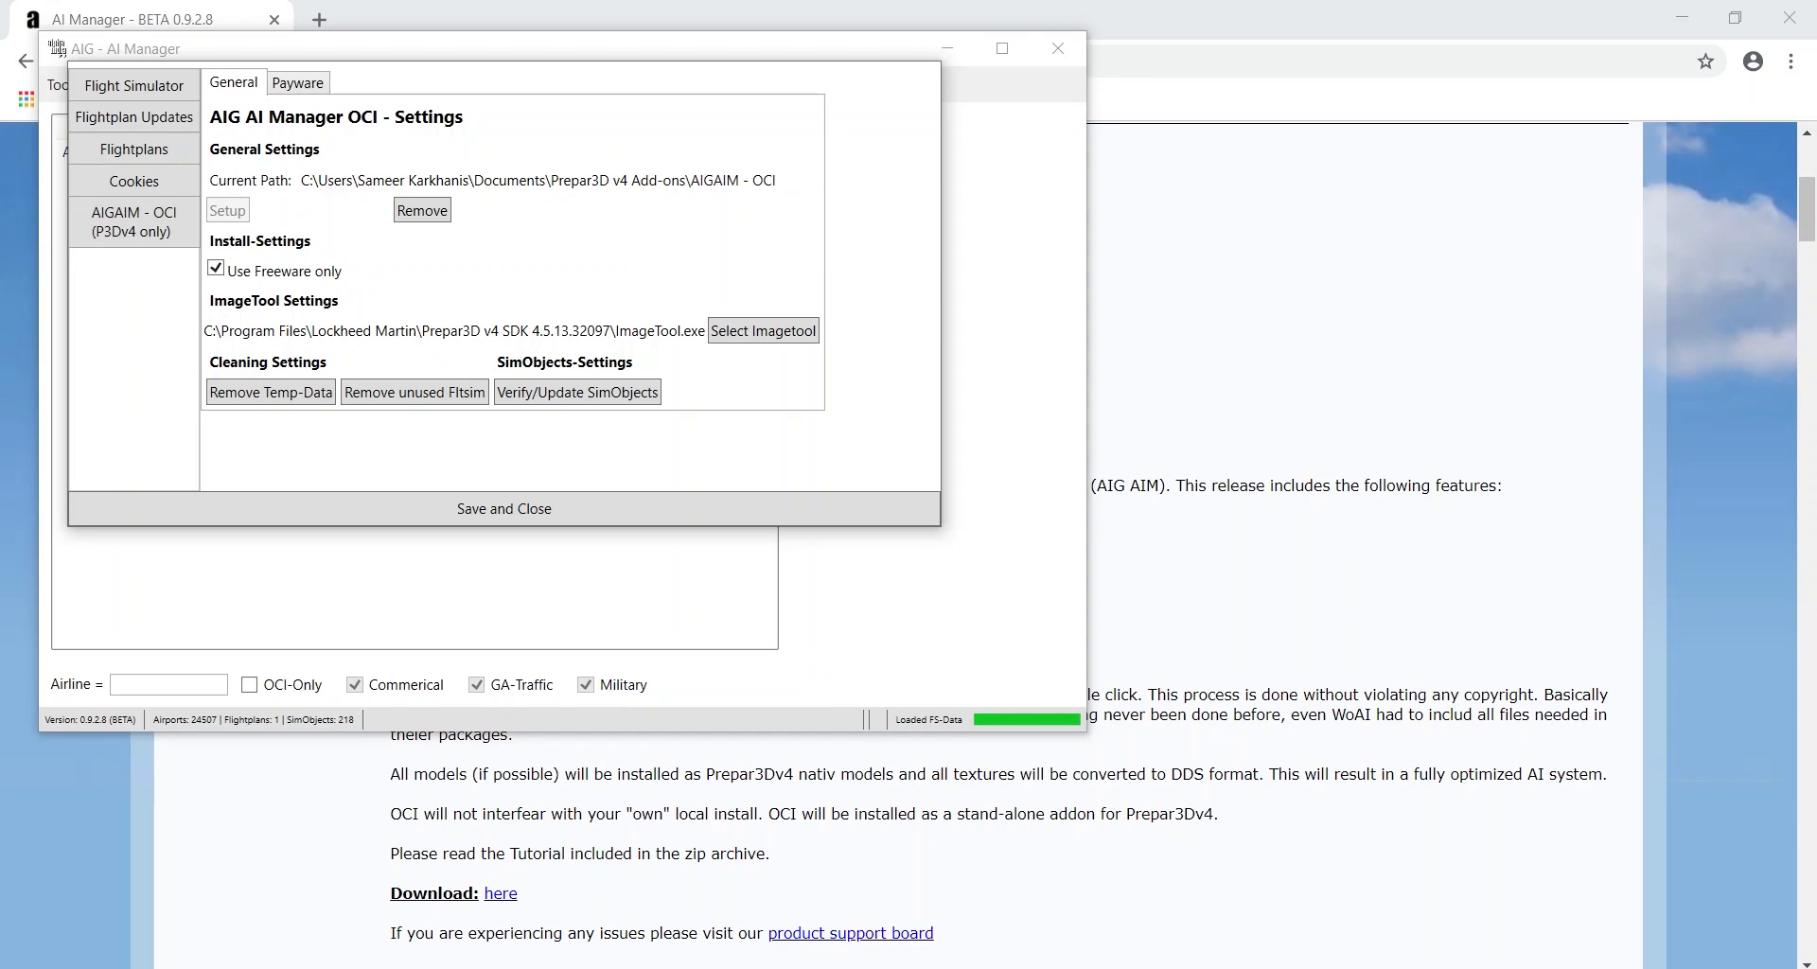
pyautogui.click(611, 967)
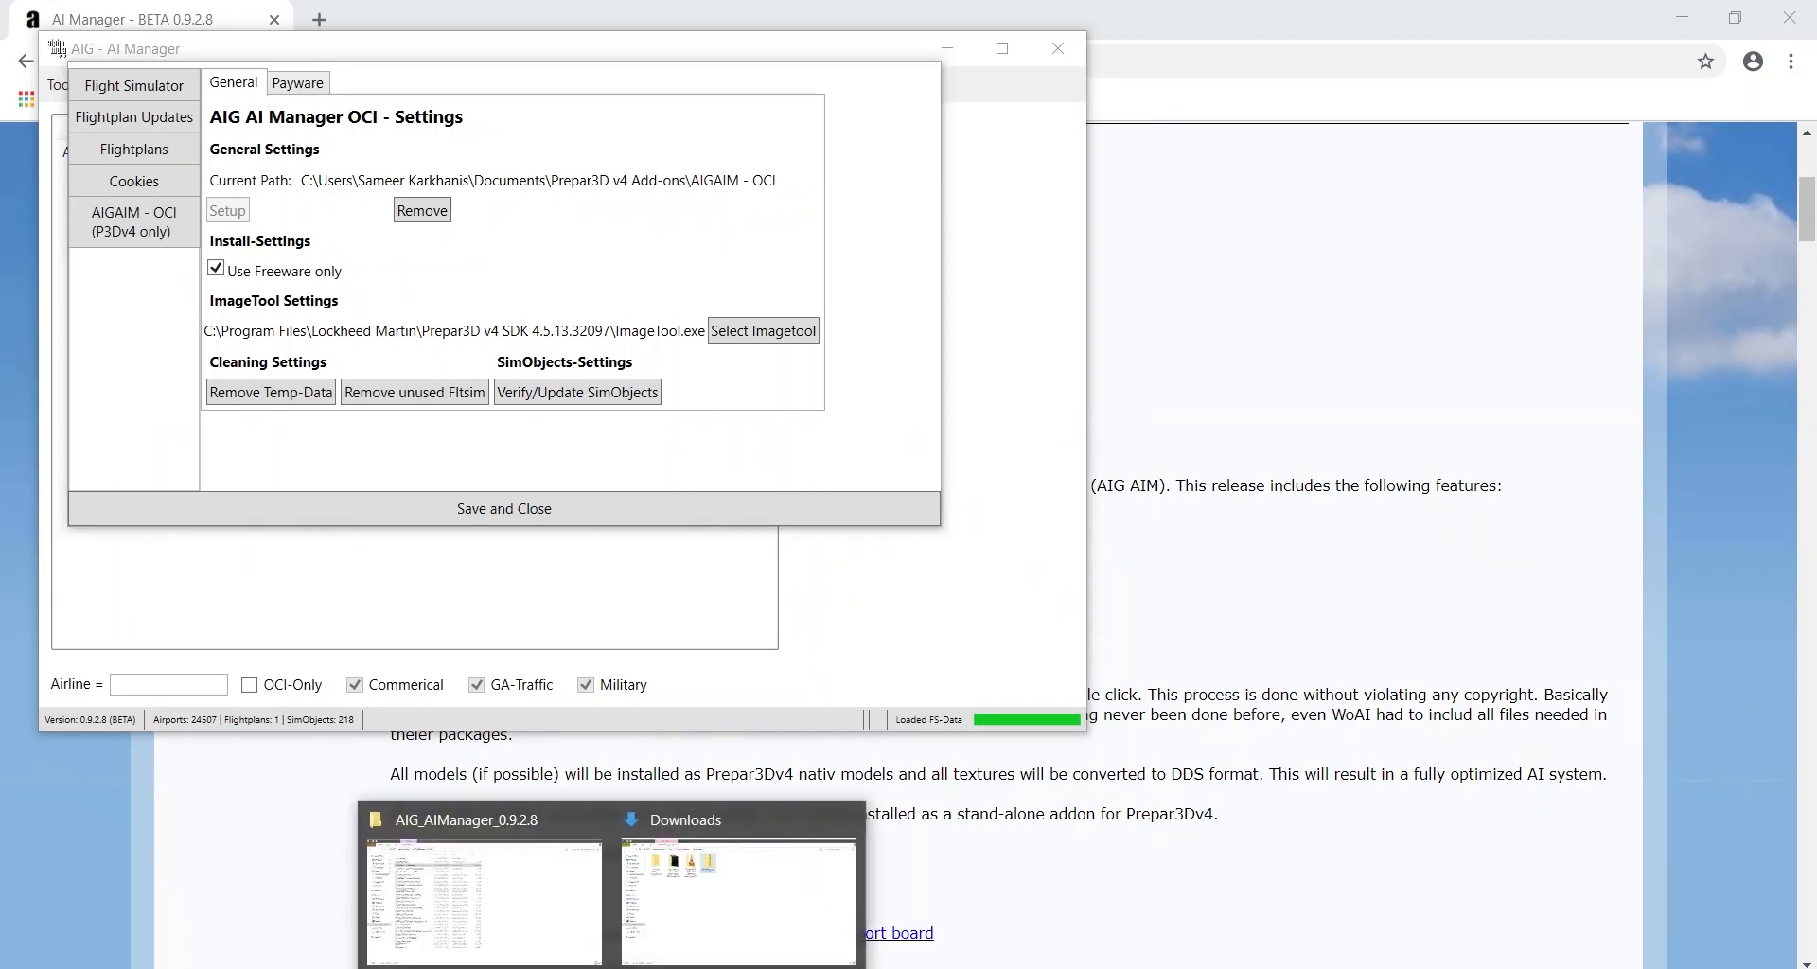
pyautogui.click(740, 889)
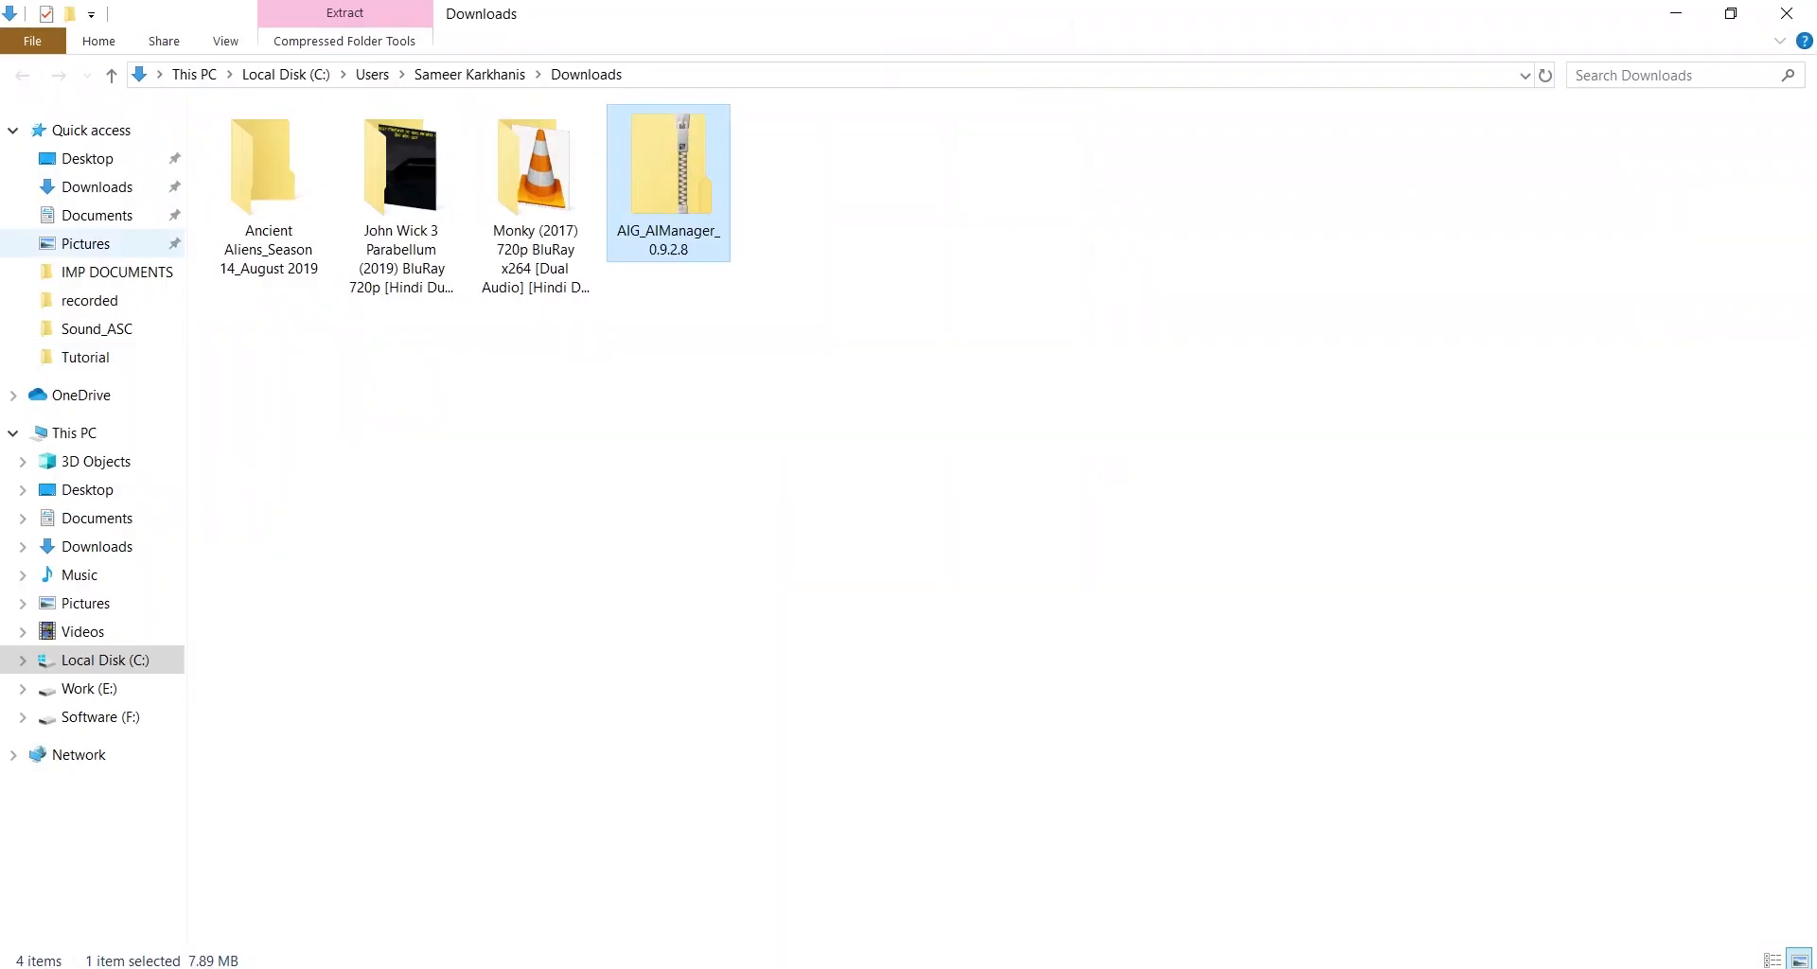
pyautogui.click(96, 216)
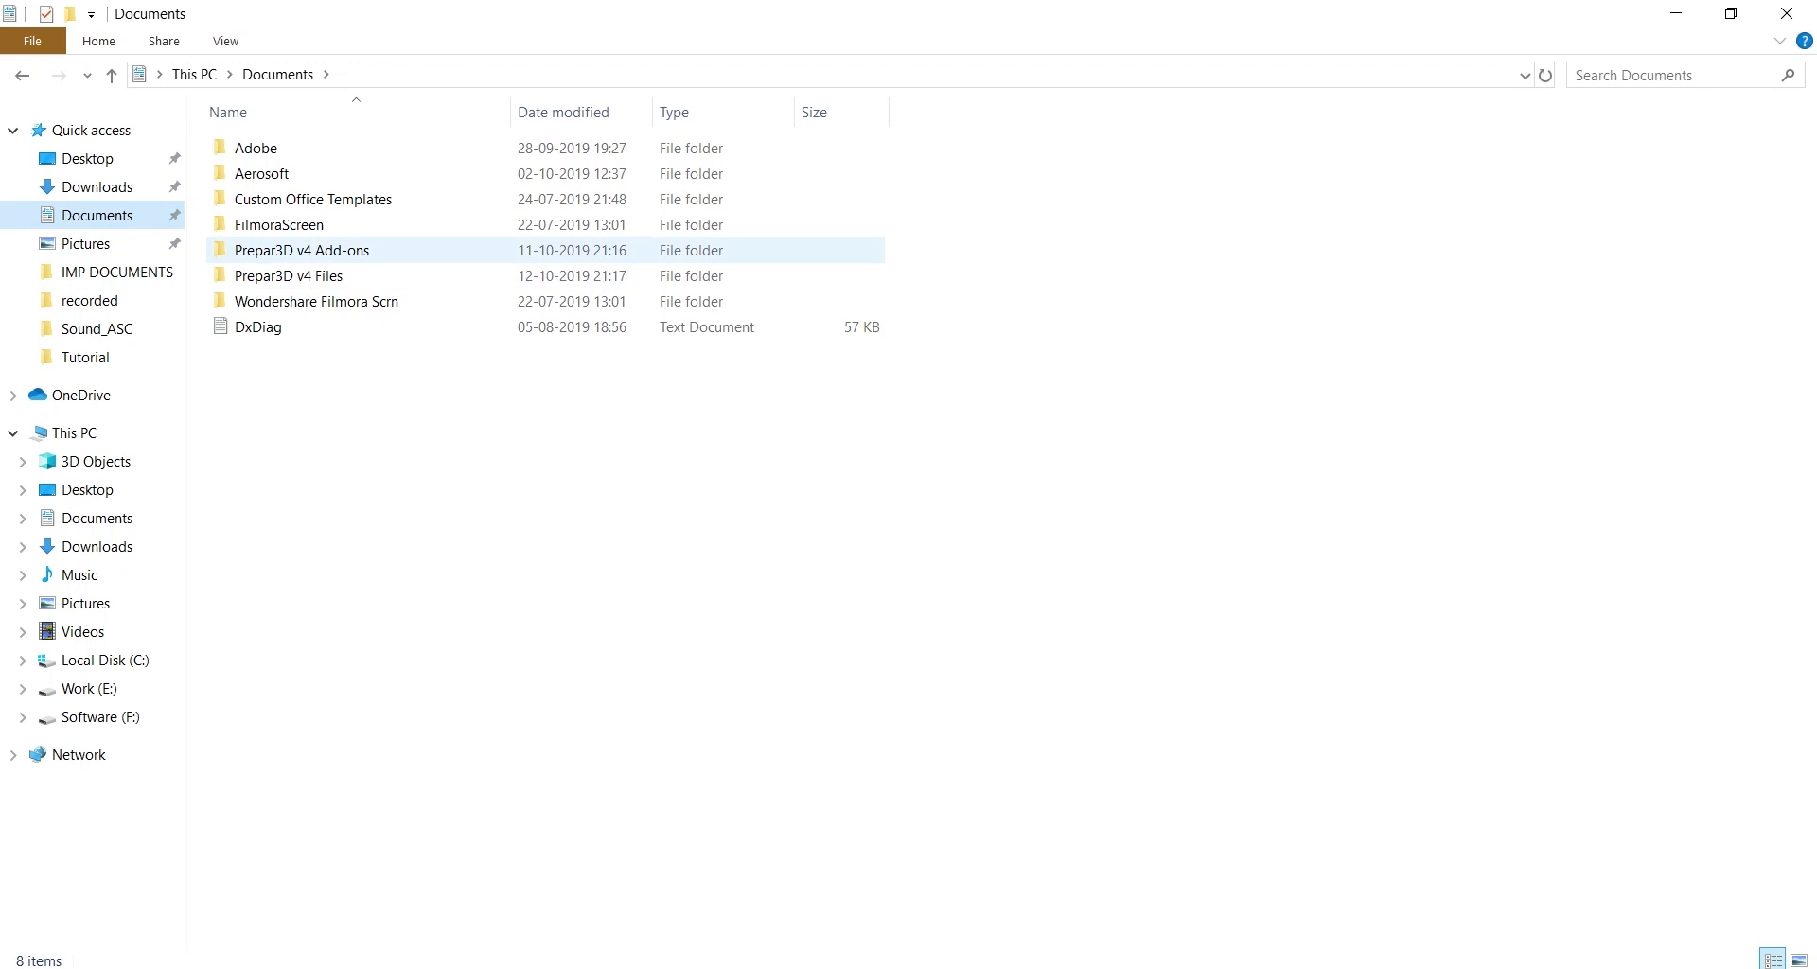
pyautogui.doubleClick(301, 250)
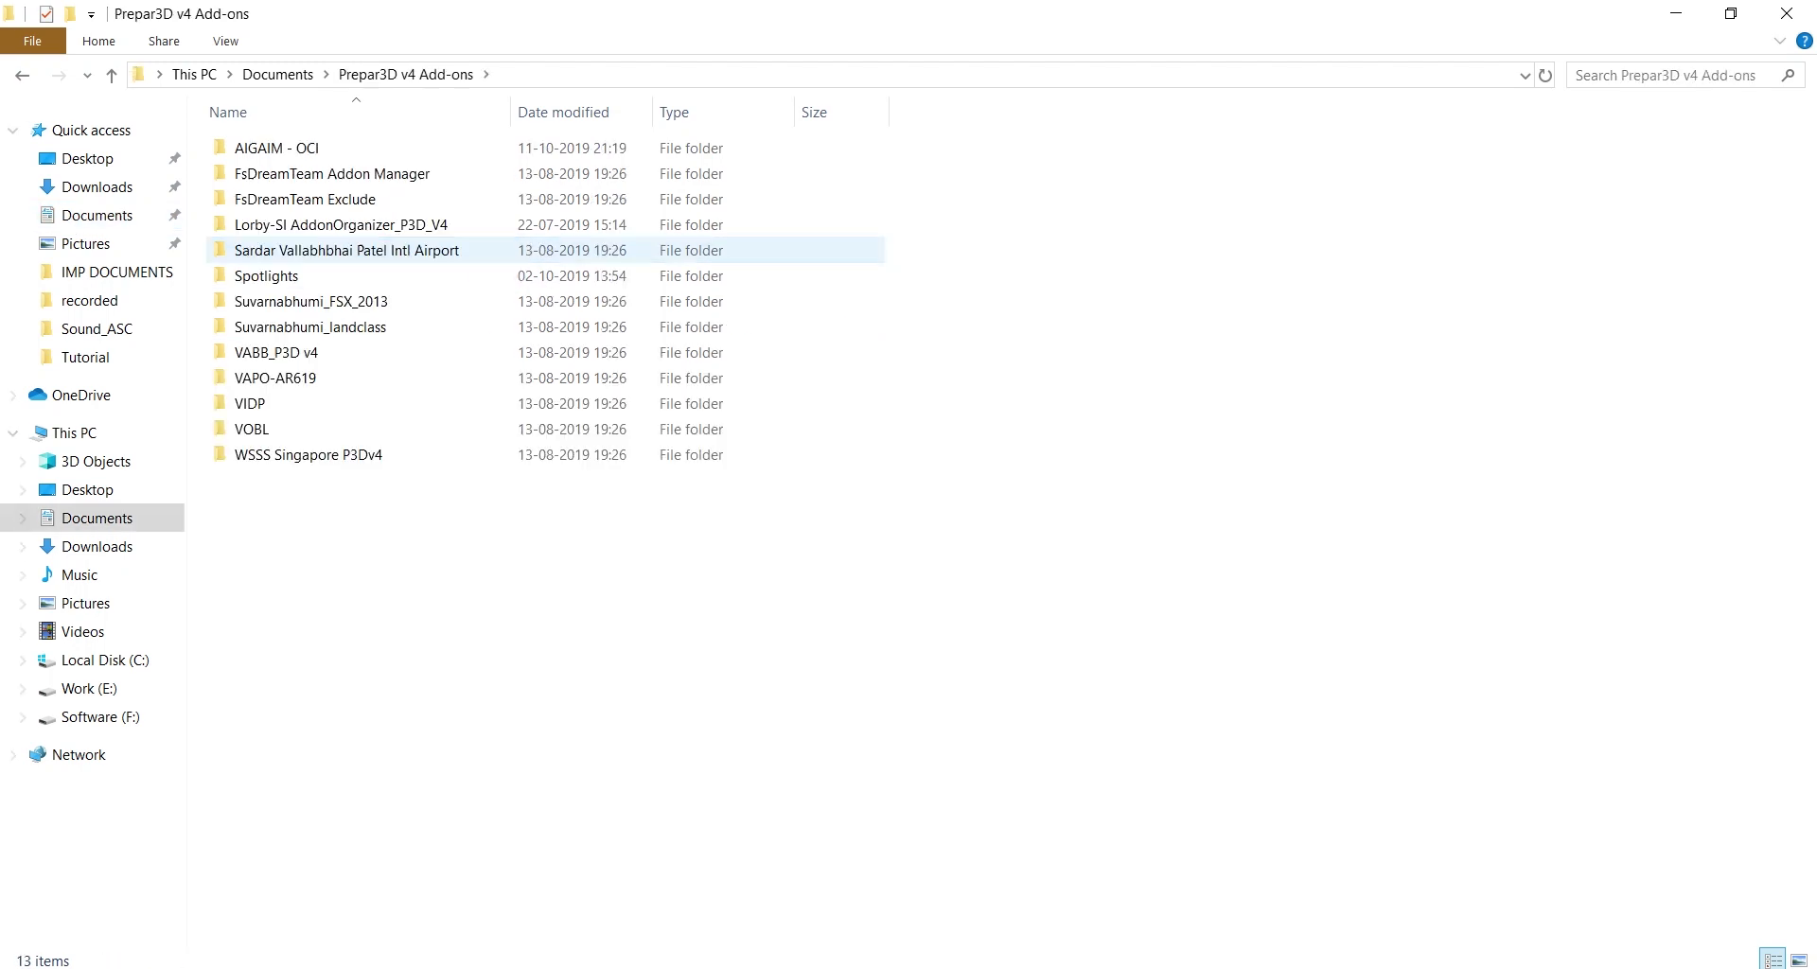
pyautogui.doubleClick(276, 147)
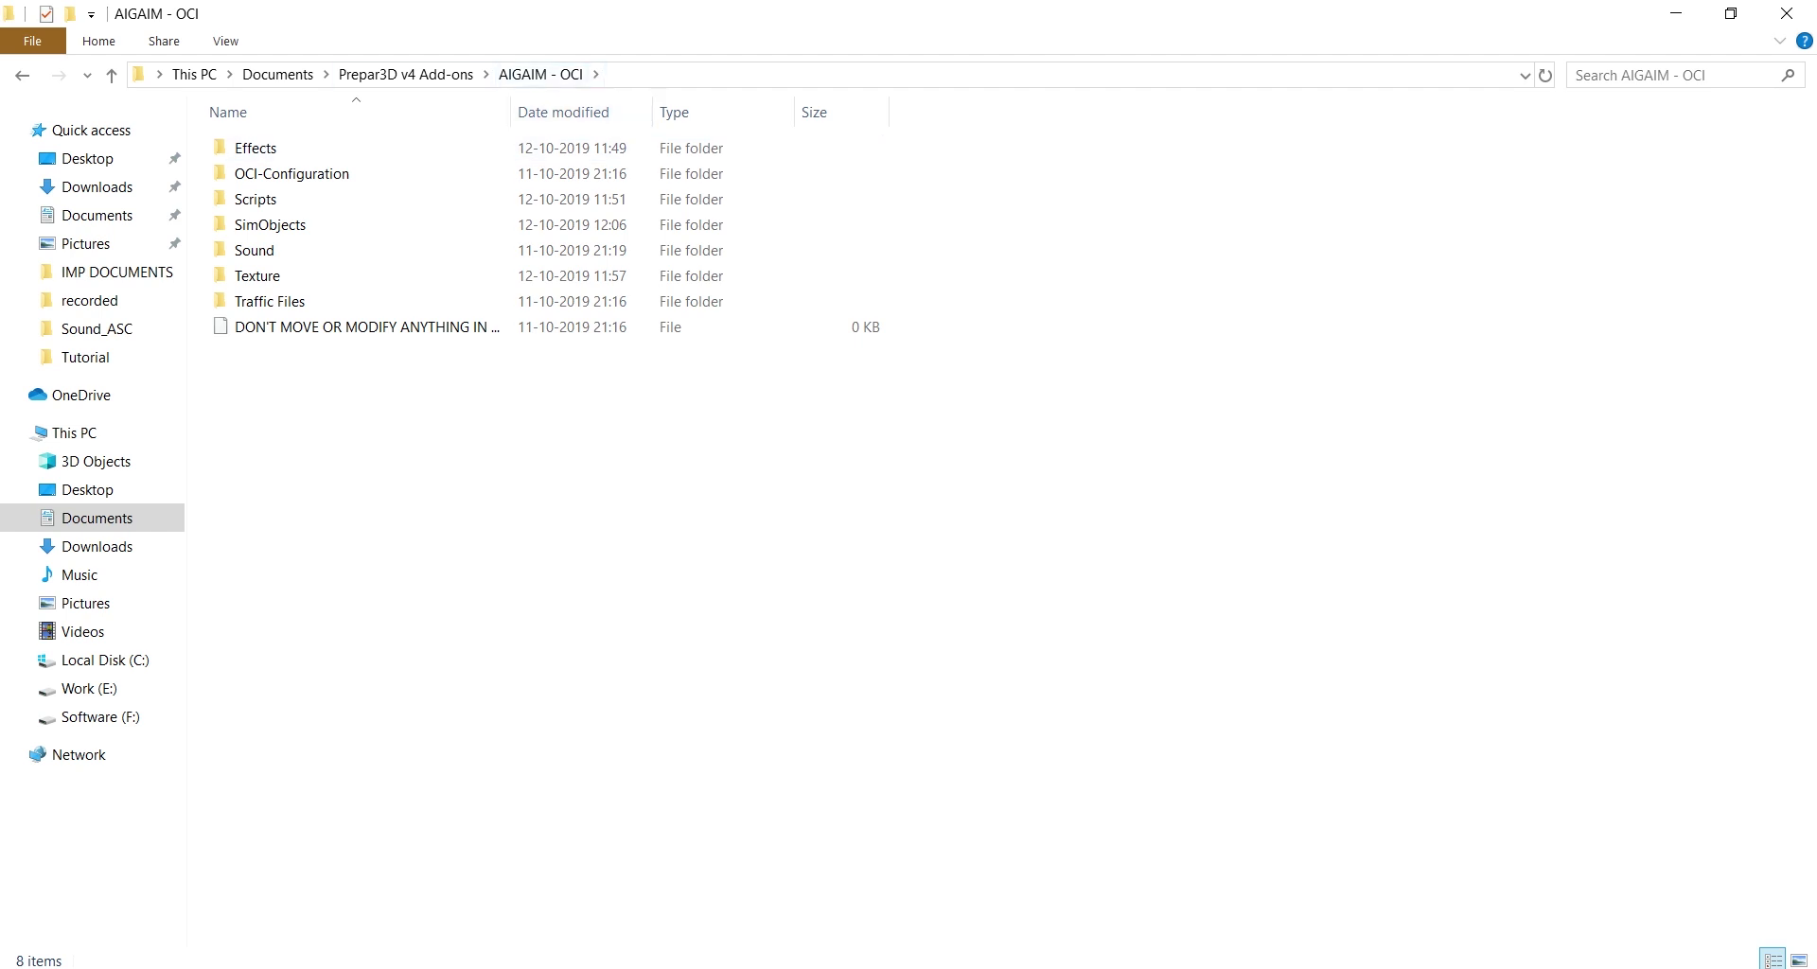
pyautogui.click(405, 74)
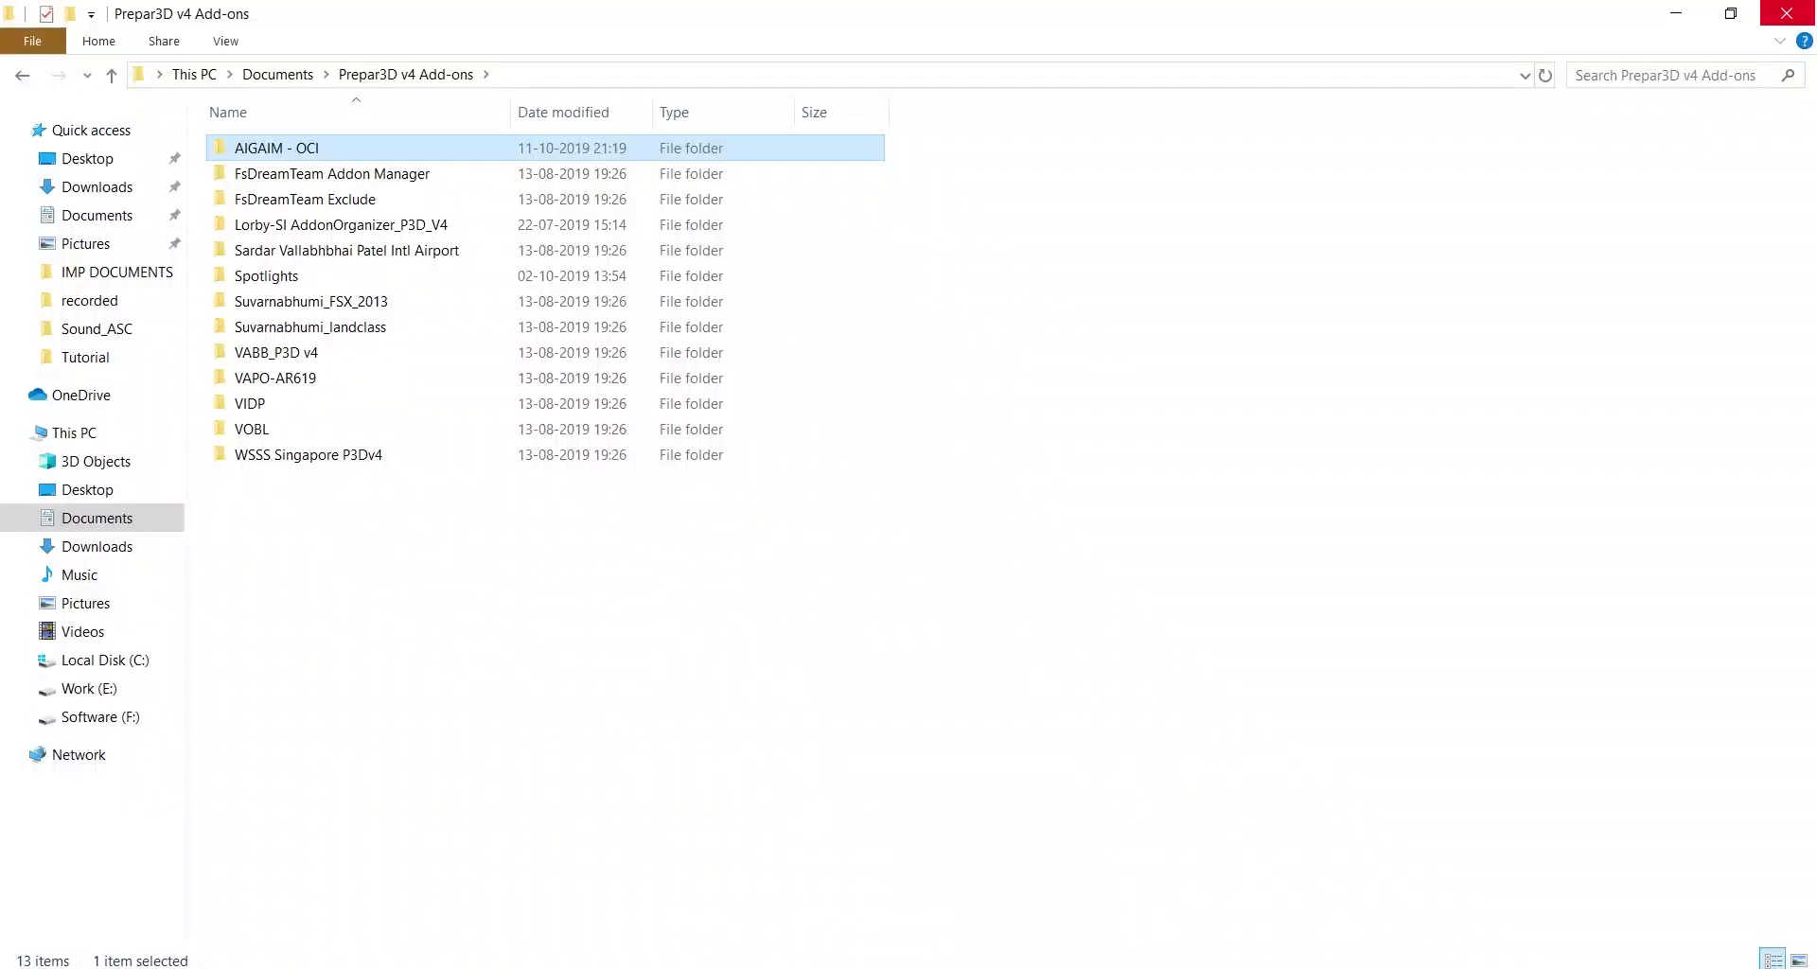
pyautogui.click(1786, 13)
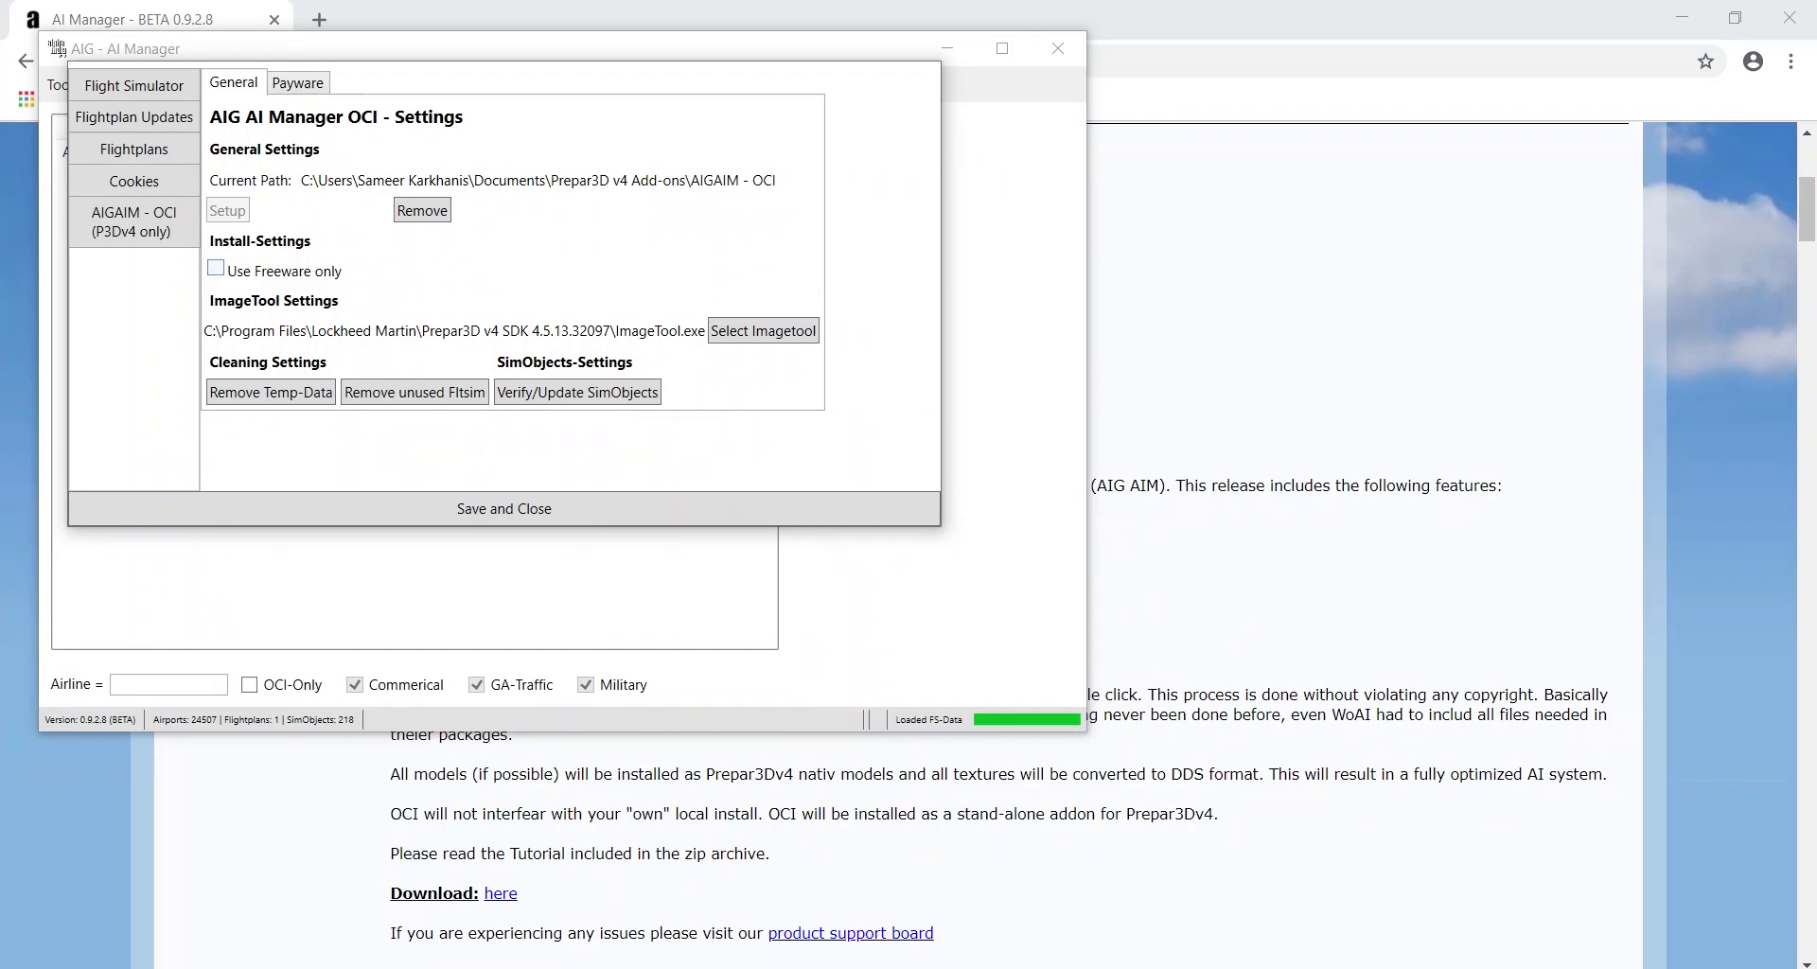
# Enable Use Freeware only and select ImageTool from the Prepar3D v4 SDK 4.5.13.32097 folder as the image tool
pyautogui.click(215, 268)
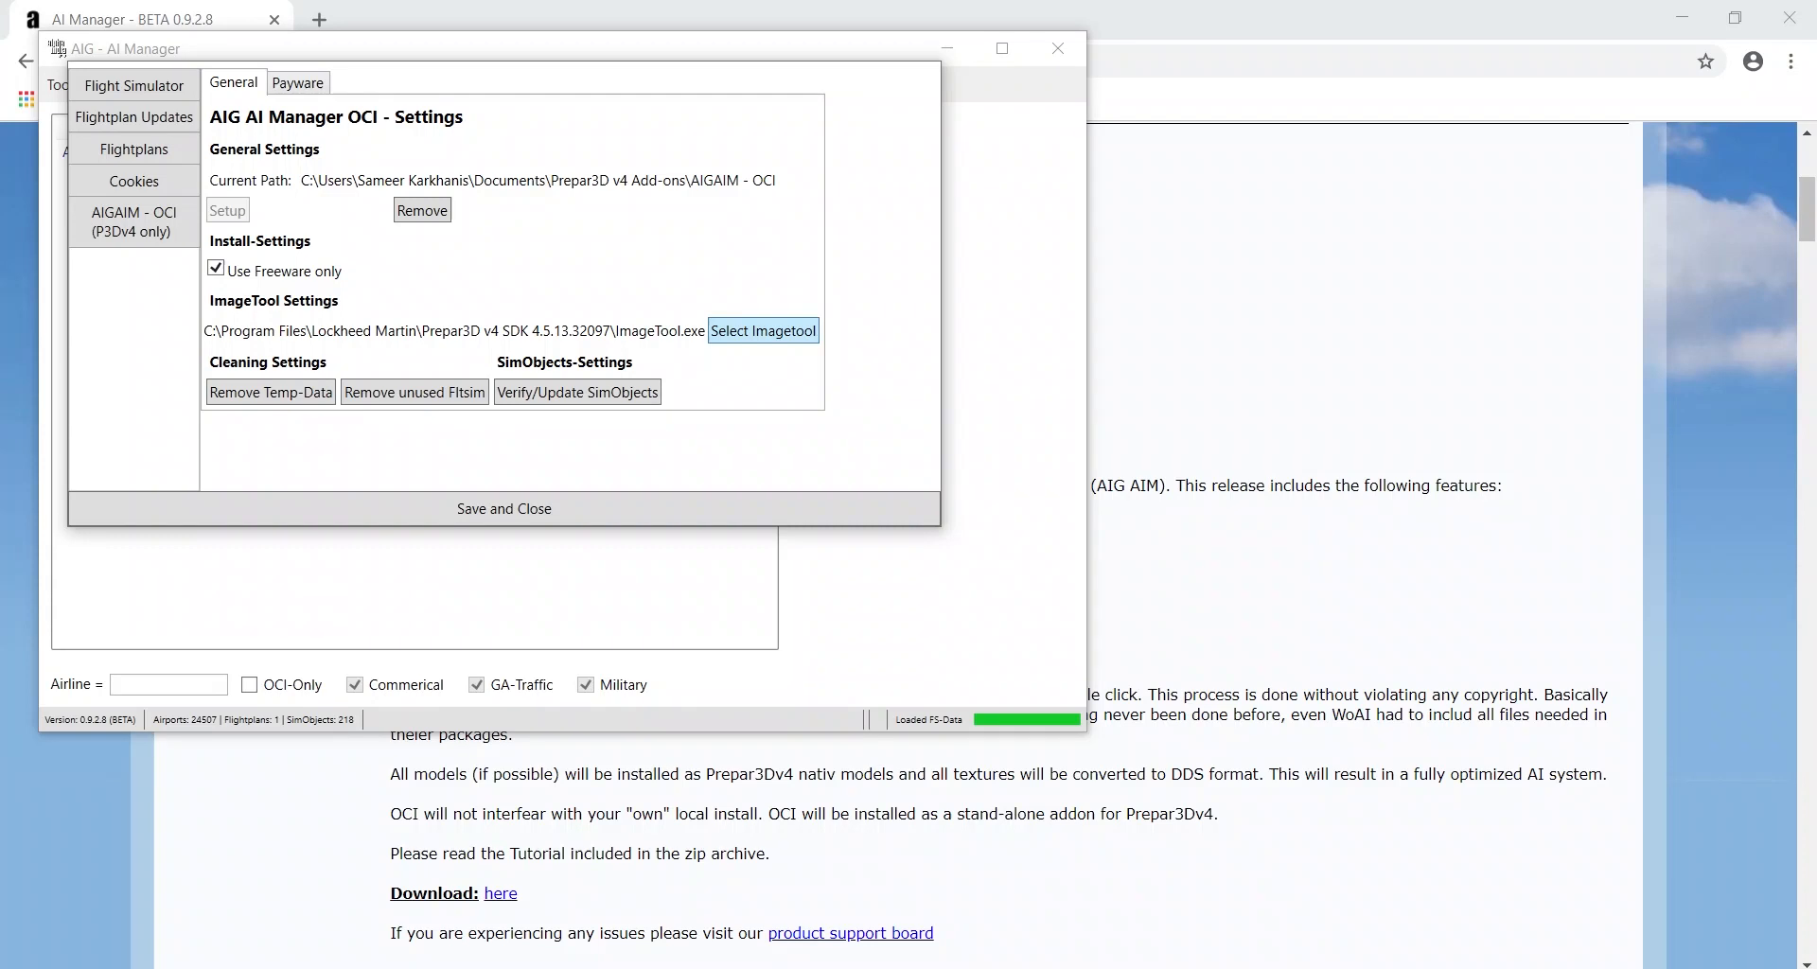
pyautogui.click(762, 331)
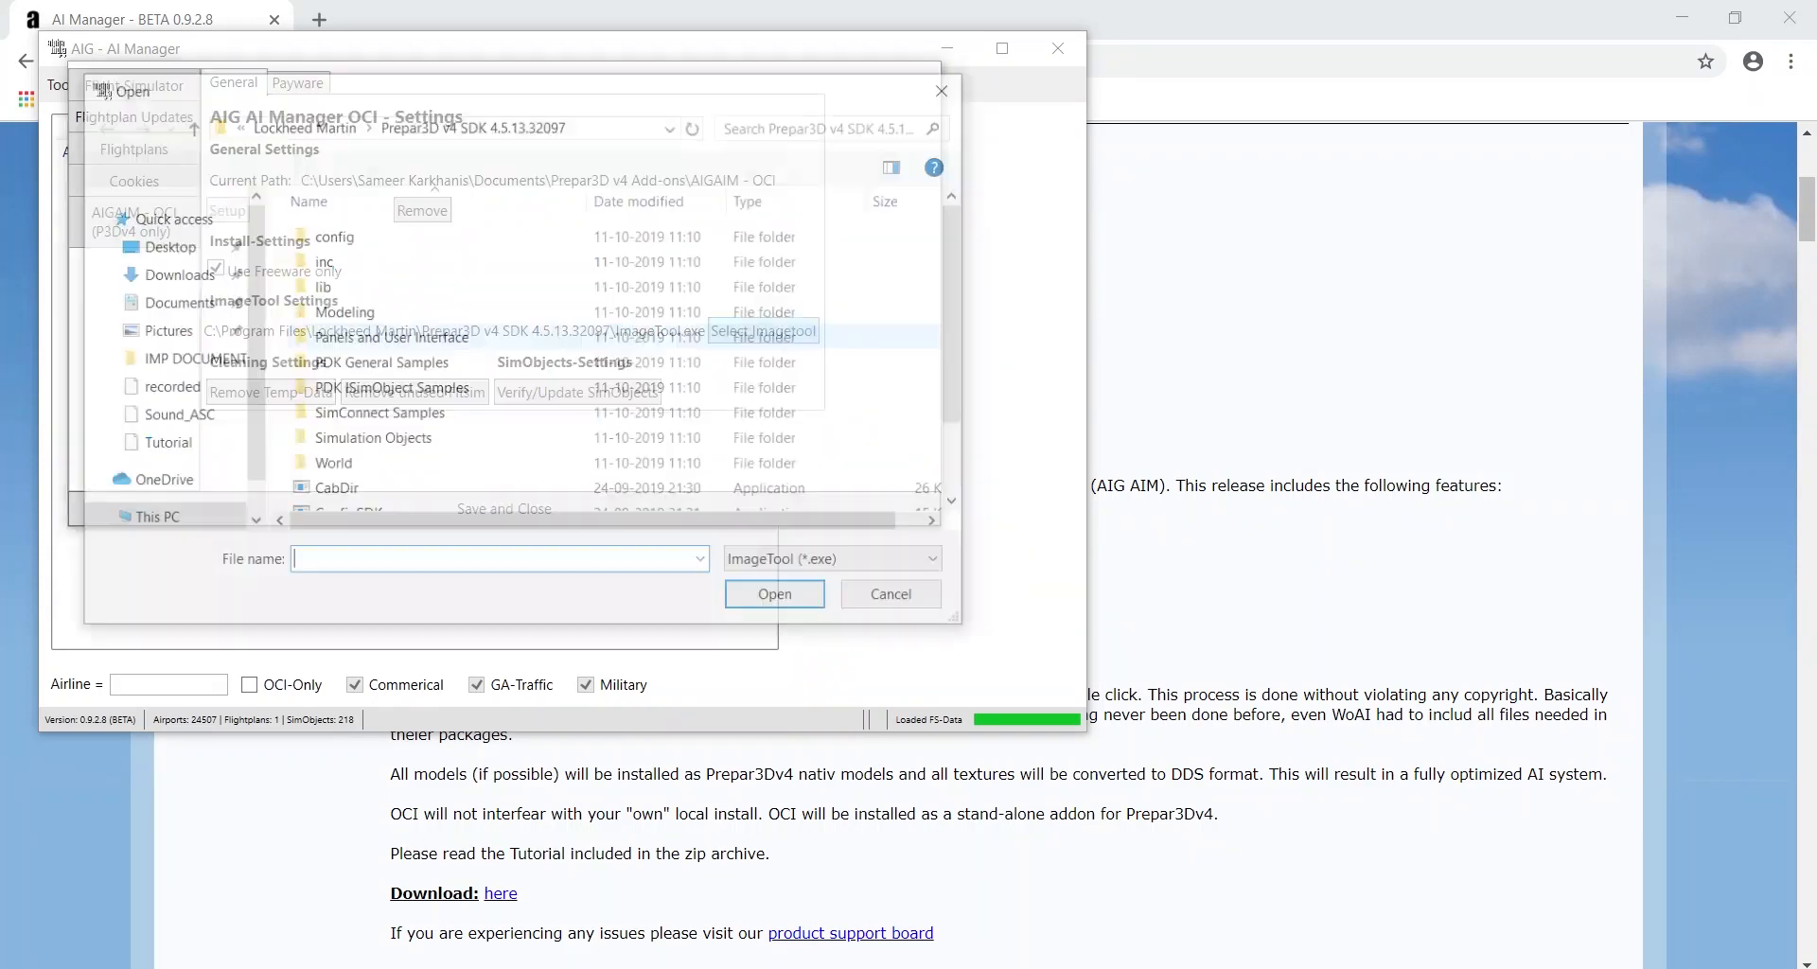
pyautogui.click(309, 125)
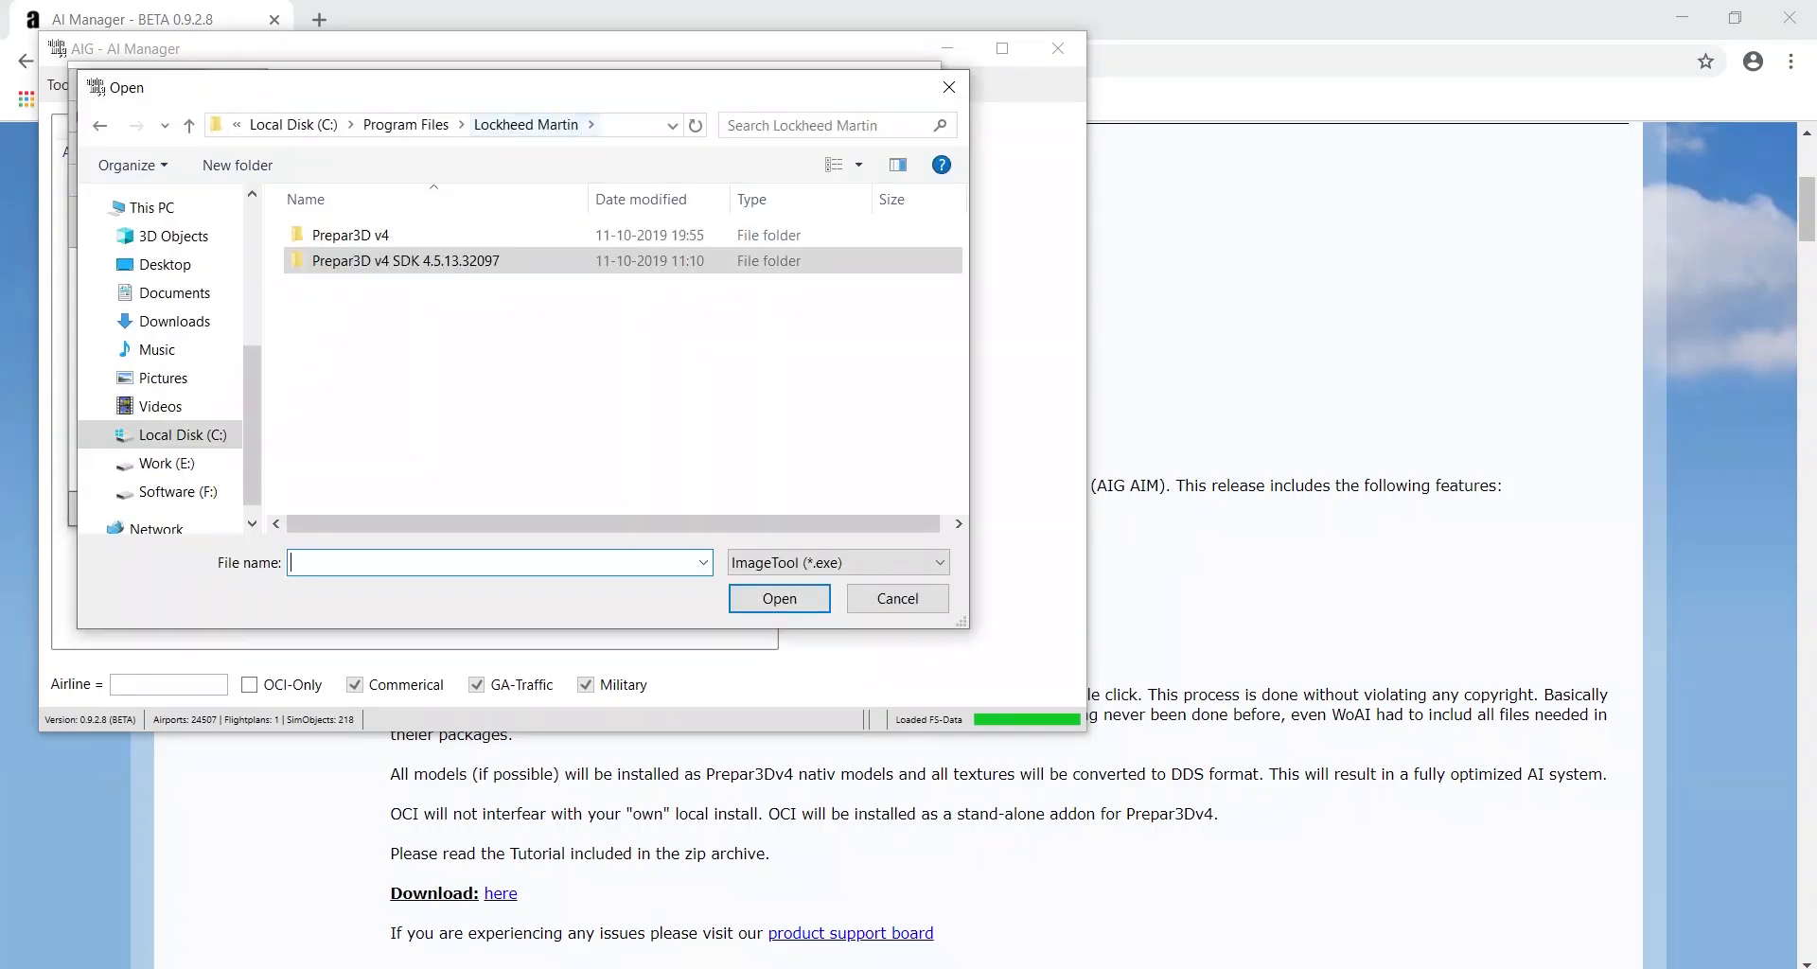
pyautogui.doubleClick(398, 261)
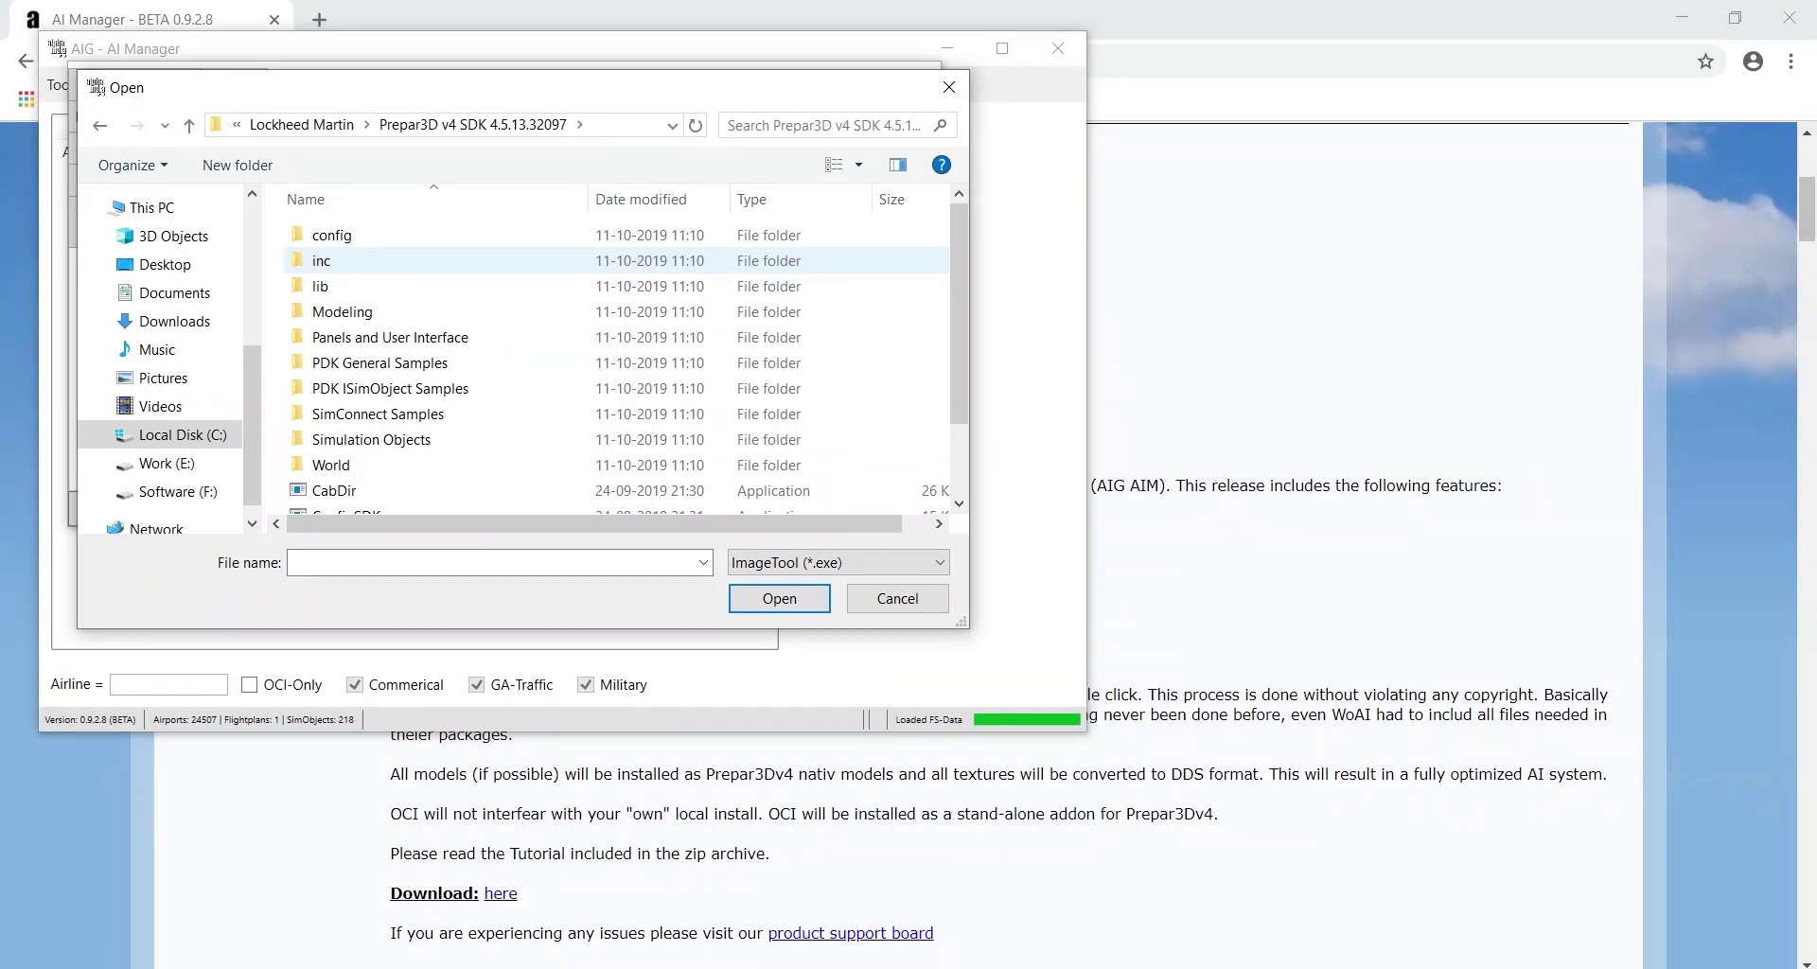
pyautogui.moveTo(958, 402); pyautogui.dragTo(958, 494)
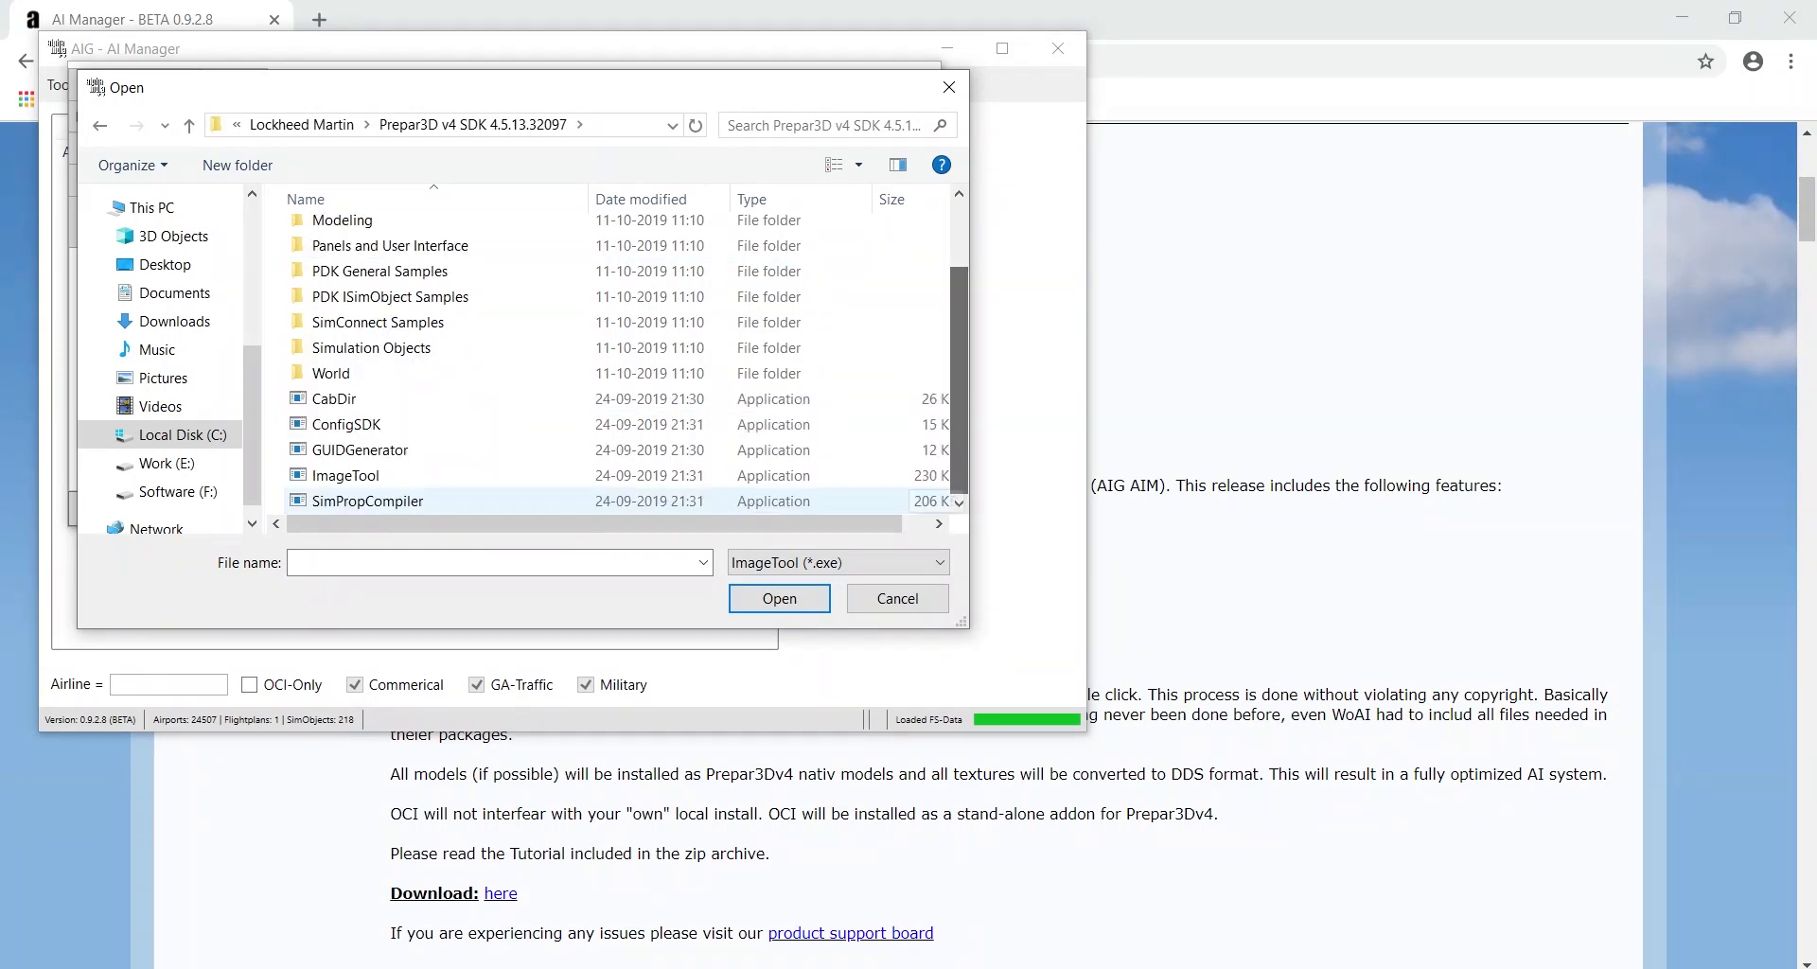
pyautogui.click(339, 476)
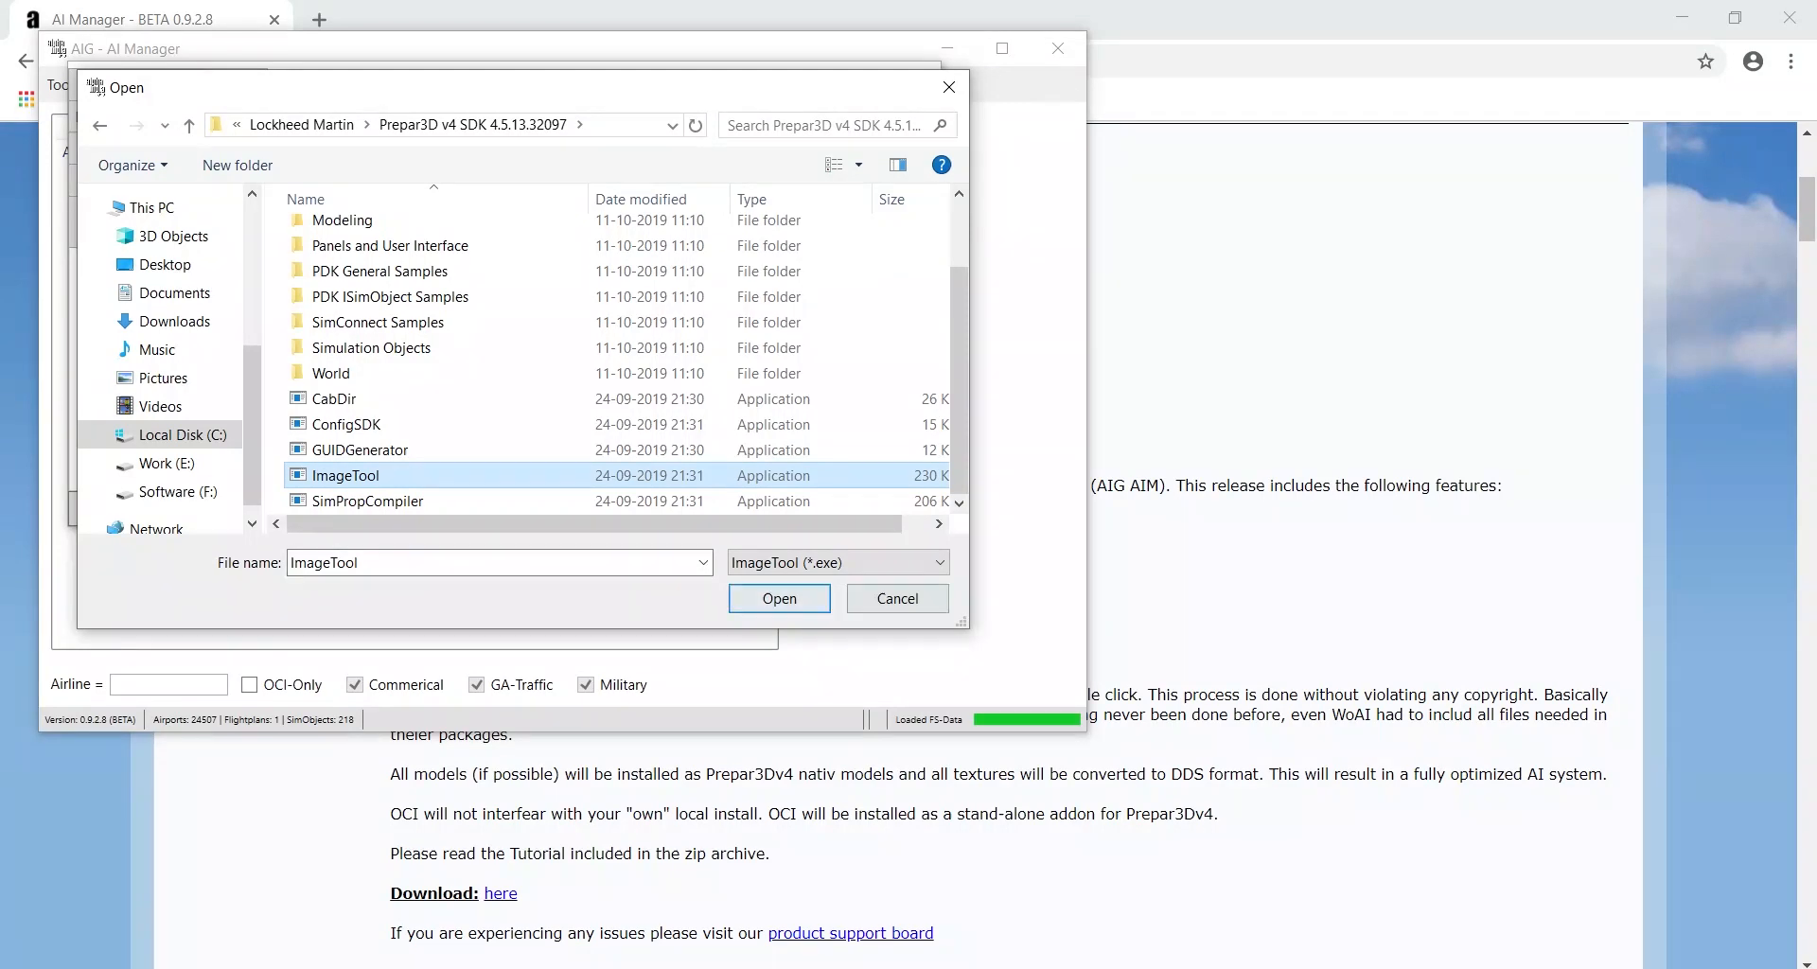
pyautogui.click(780, 599)
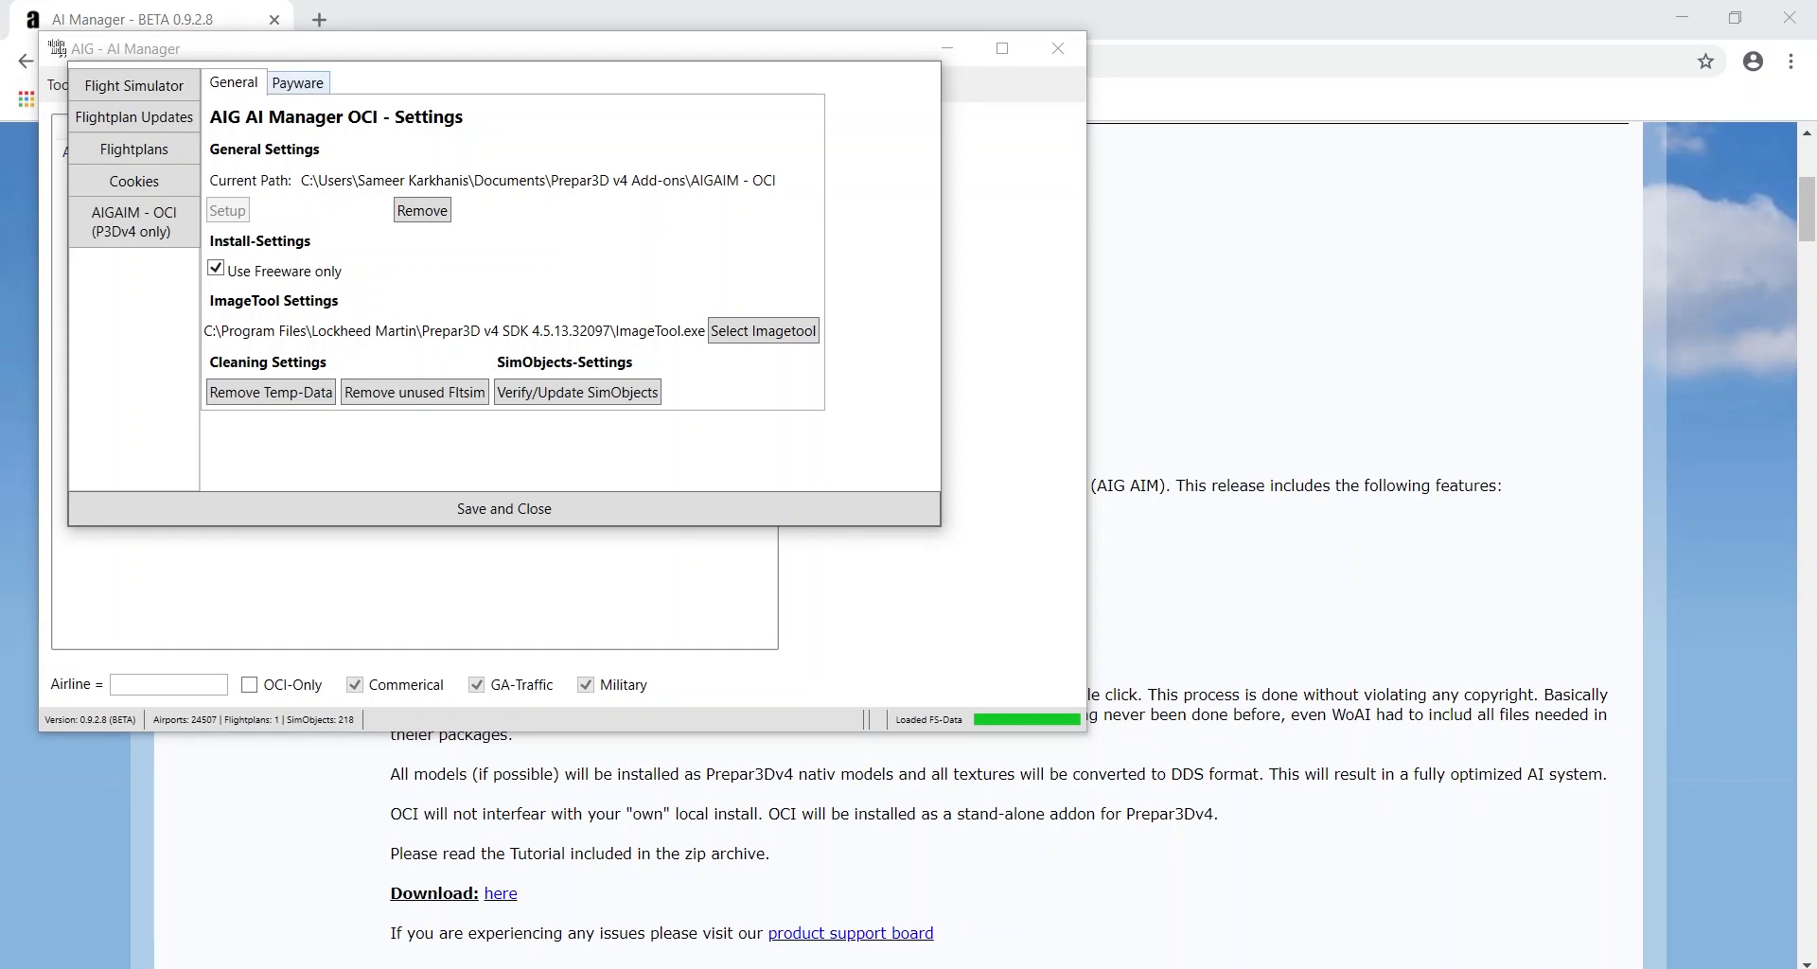
# Review the payware archive list alongside the general OCI settings, and save and close the settings
pyautogui.click(298, 84)
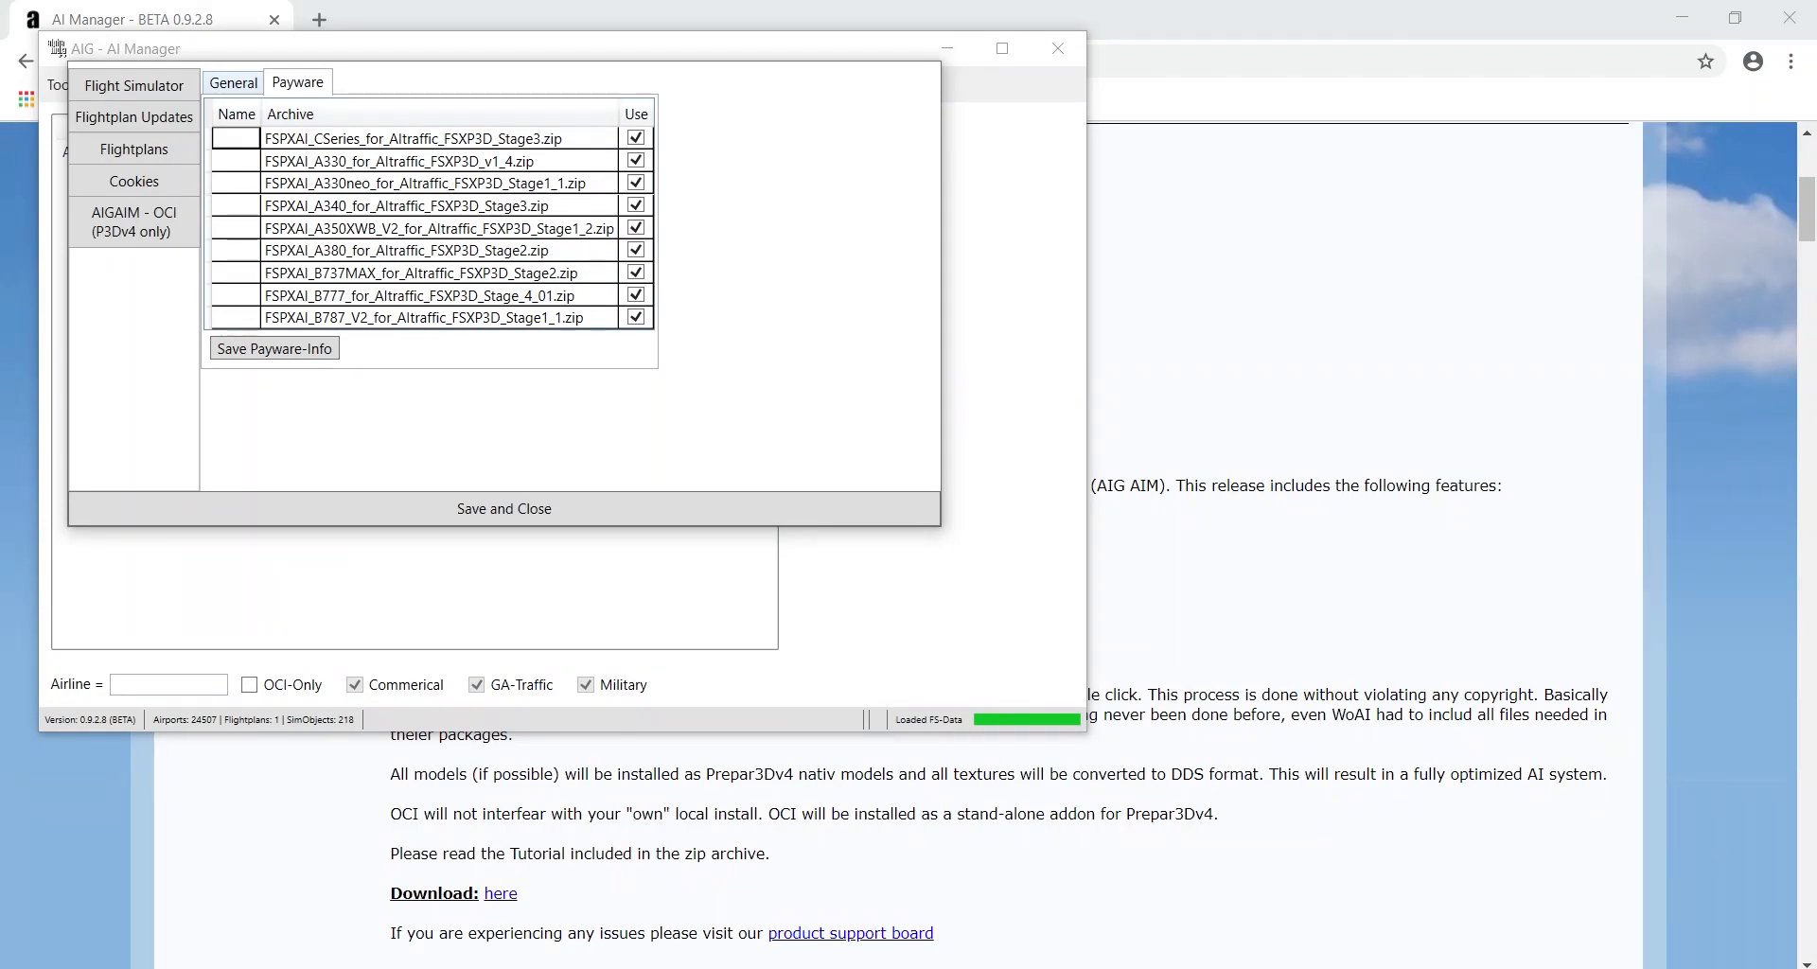
pyautogui.click(234, 83)
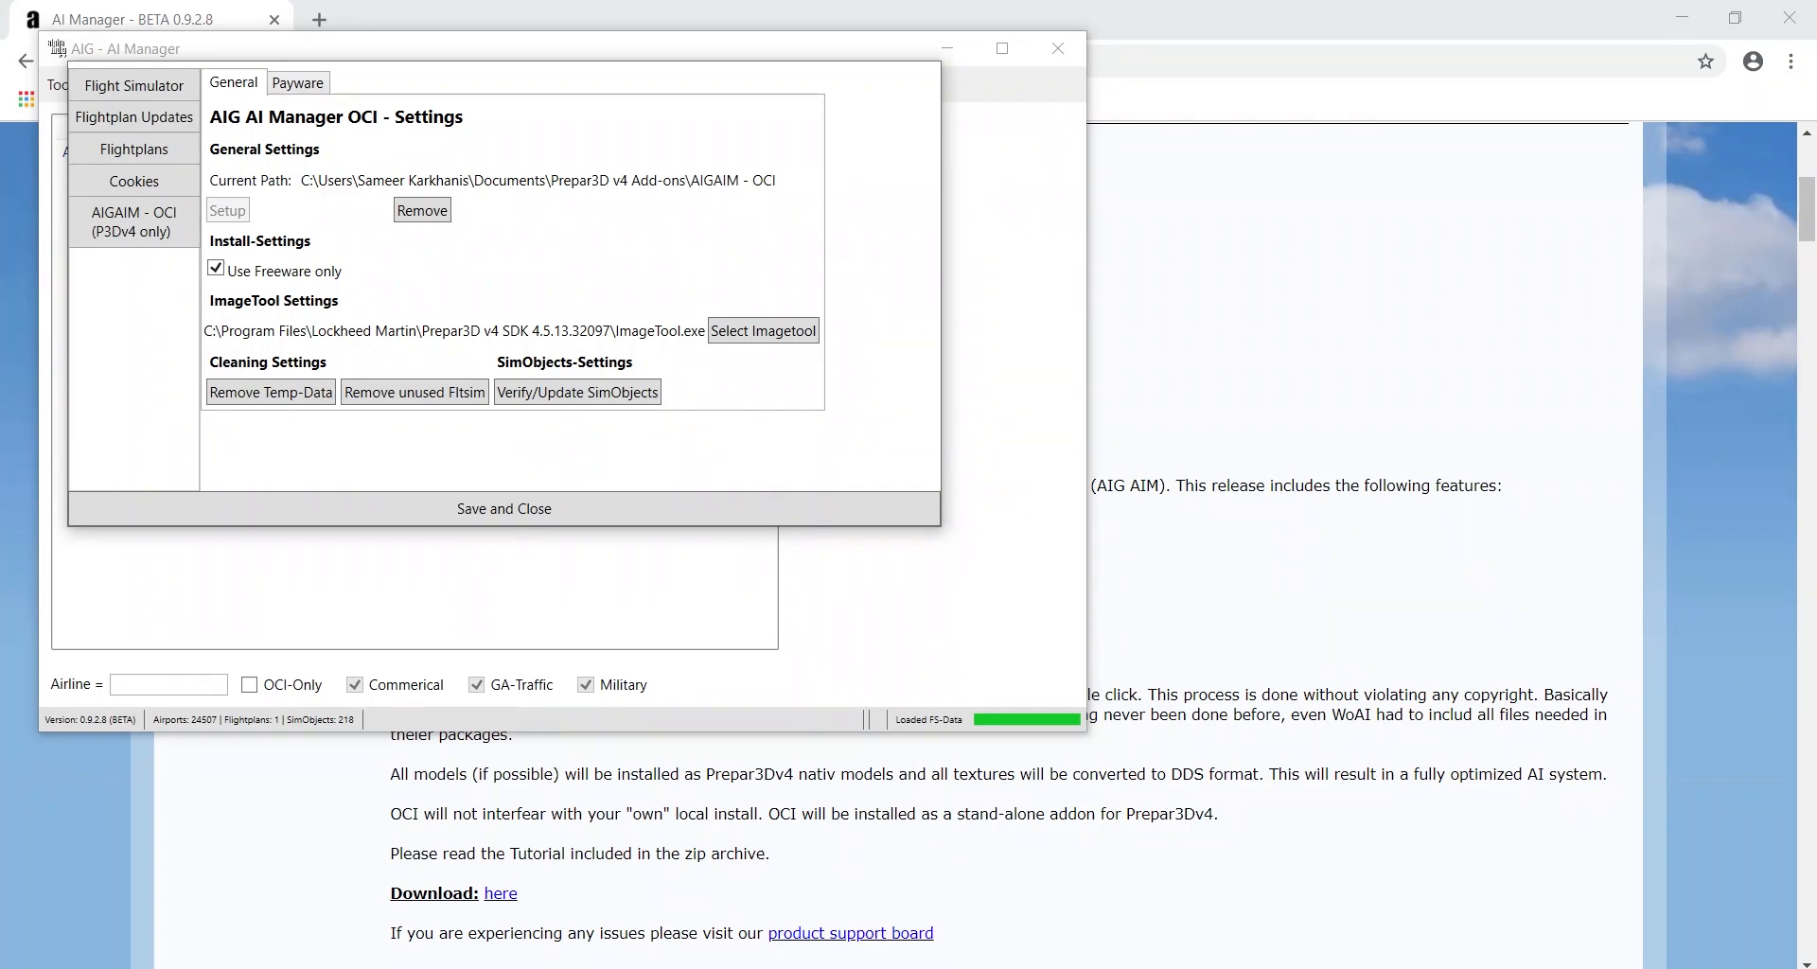
pyautogui.click(298, 83)
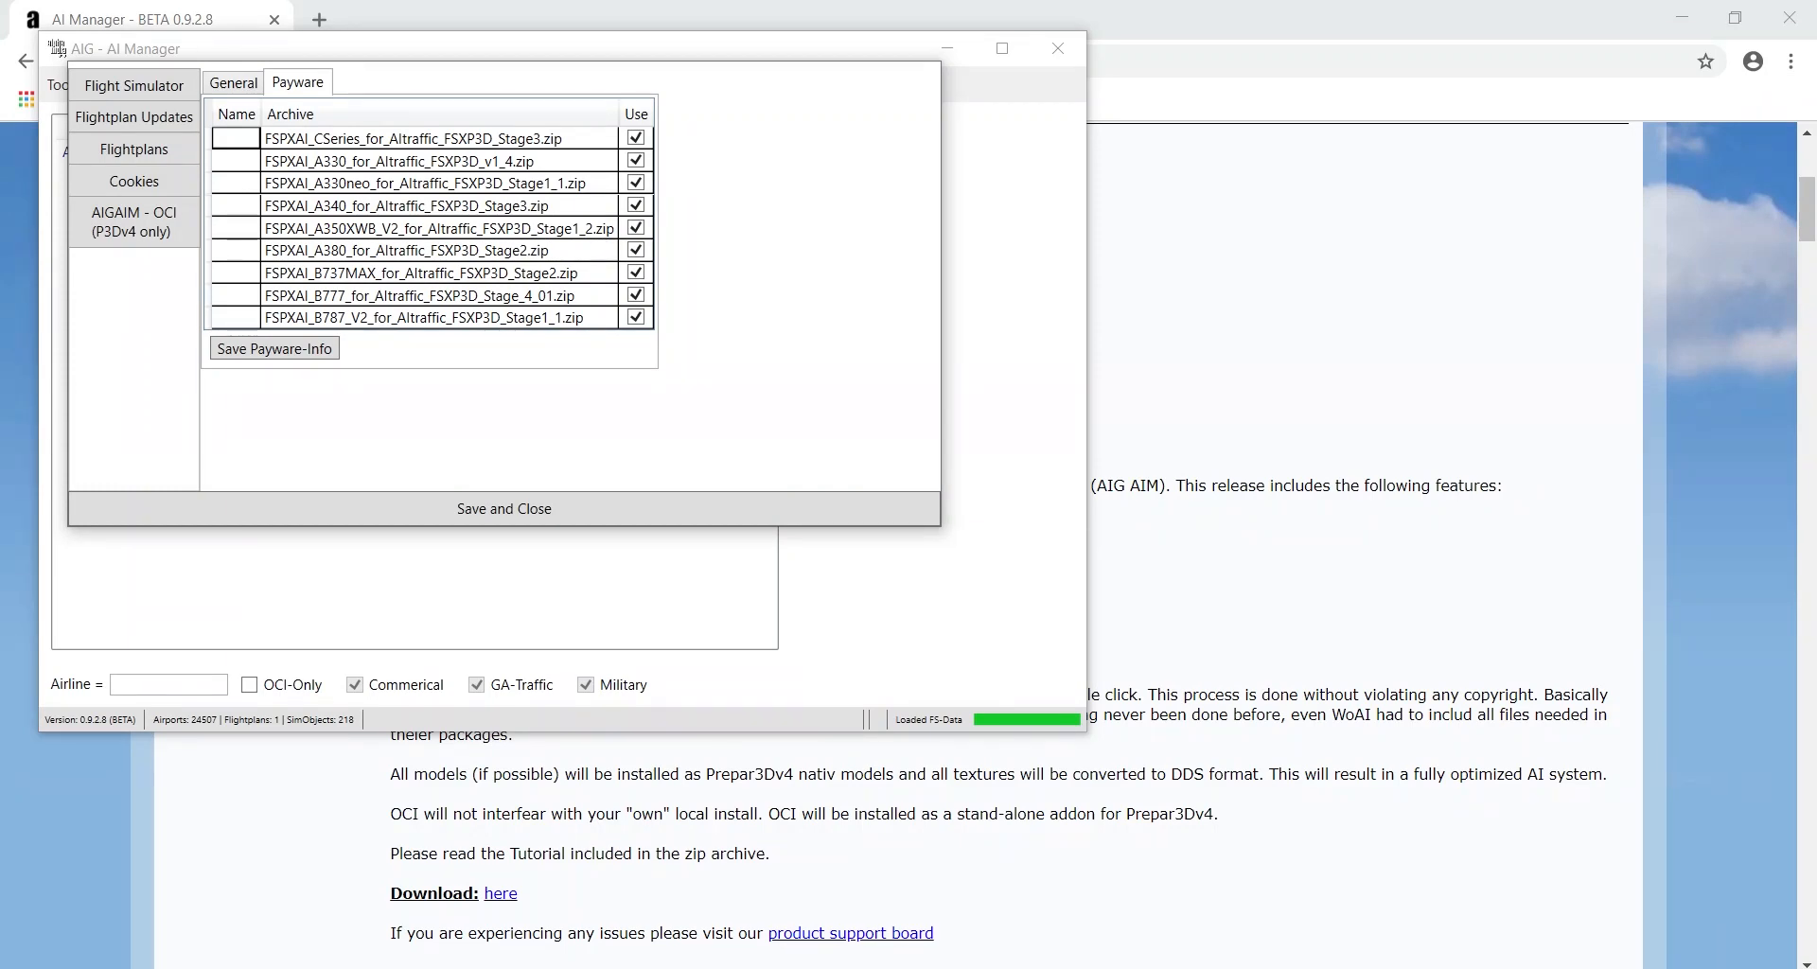
pyautogui.click(233, 83)
pyautogui.click(298, 83)
pyautogui.click(232, 84)
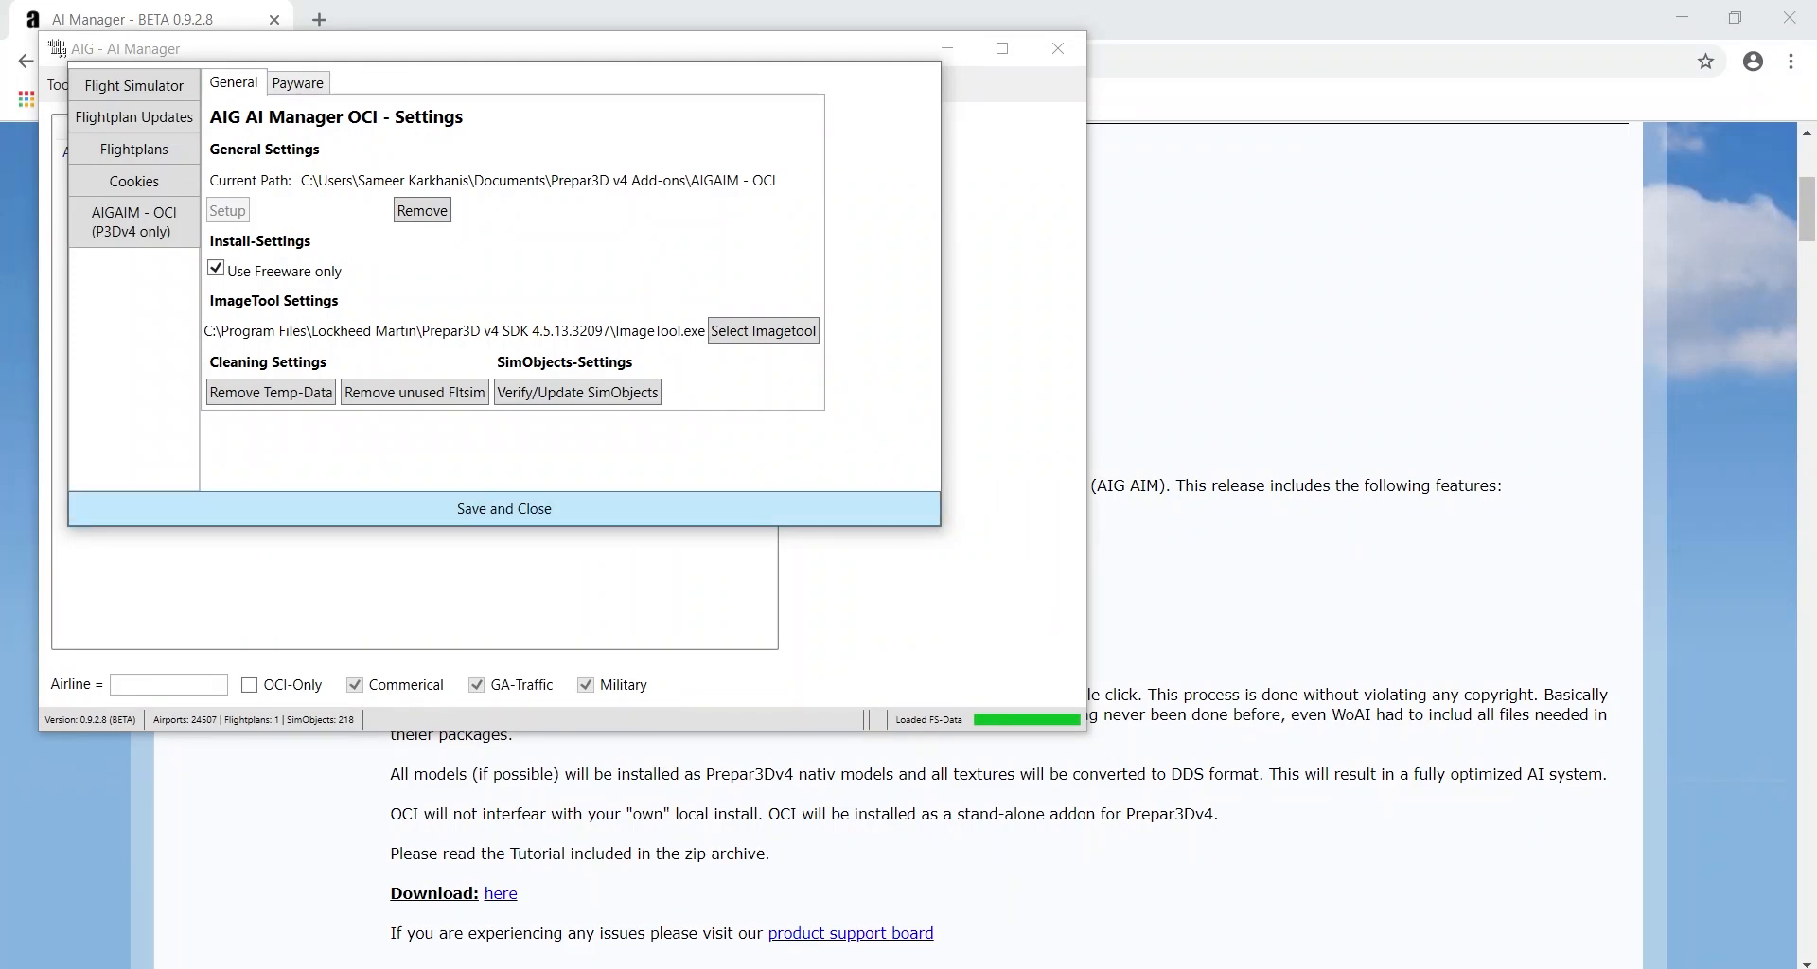
pyautogui.click(504, 509)
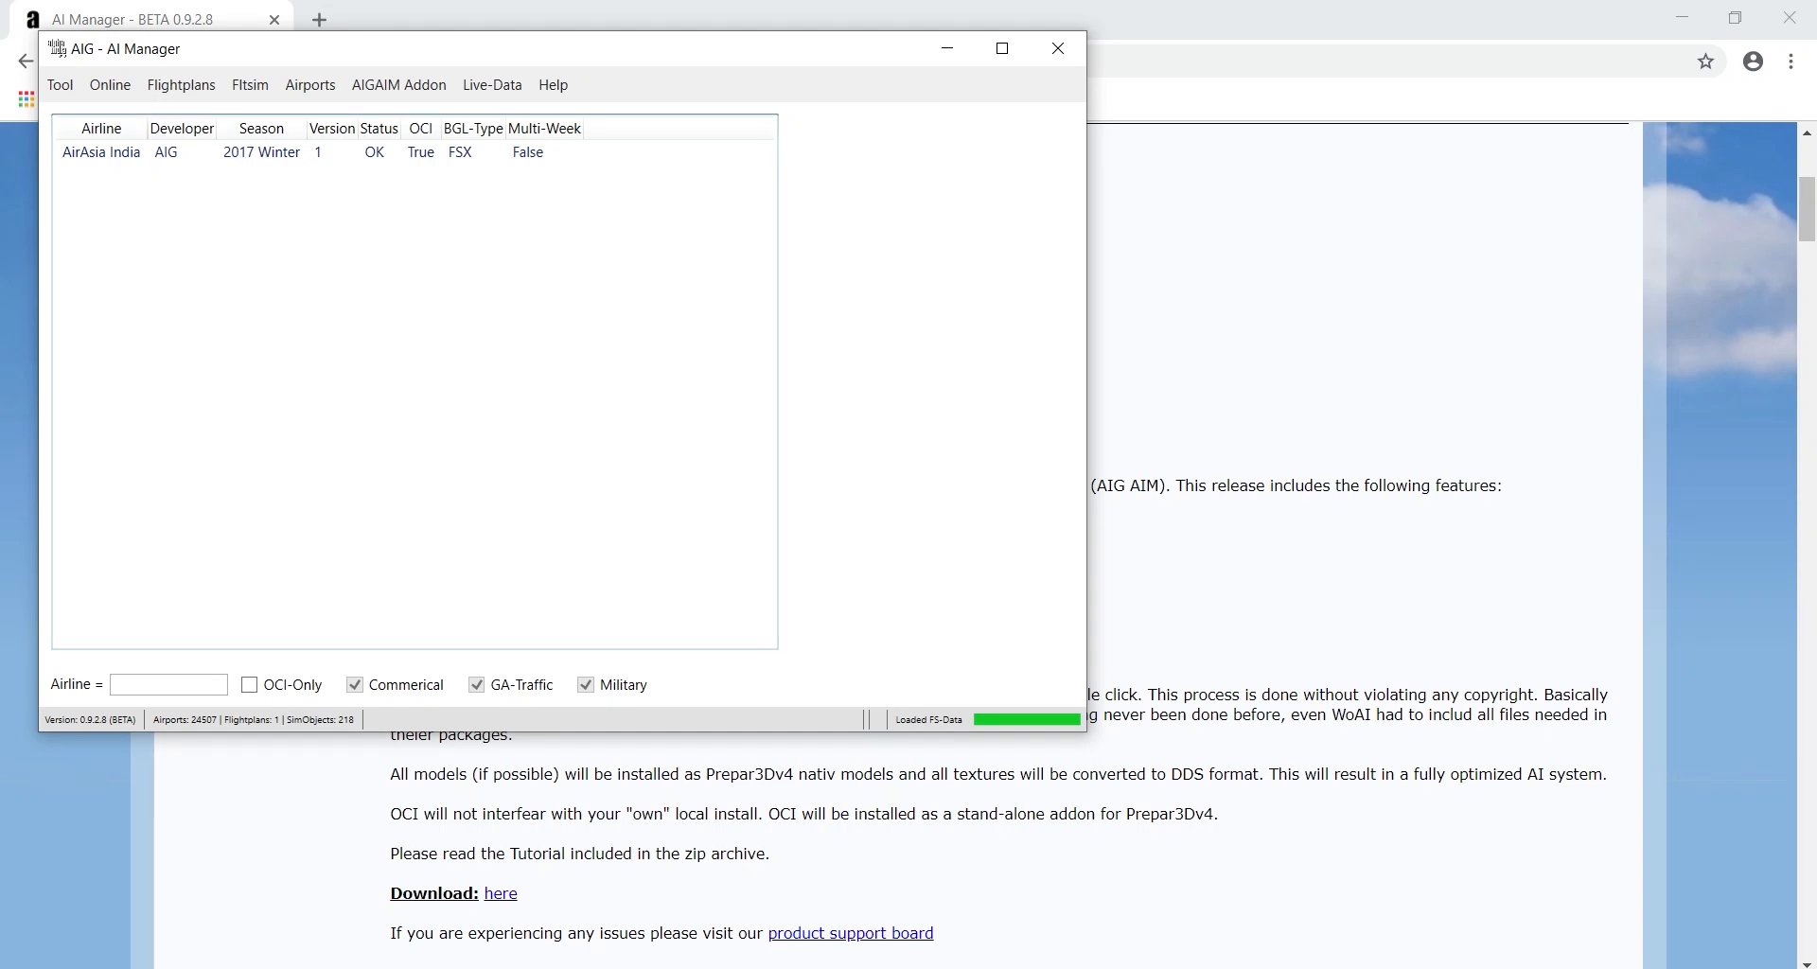
# Check online for flightplans and open the list of flightplans available online
pyautogui.click(59, 85)
pyautogui.moveTo(110, 85)
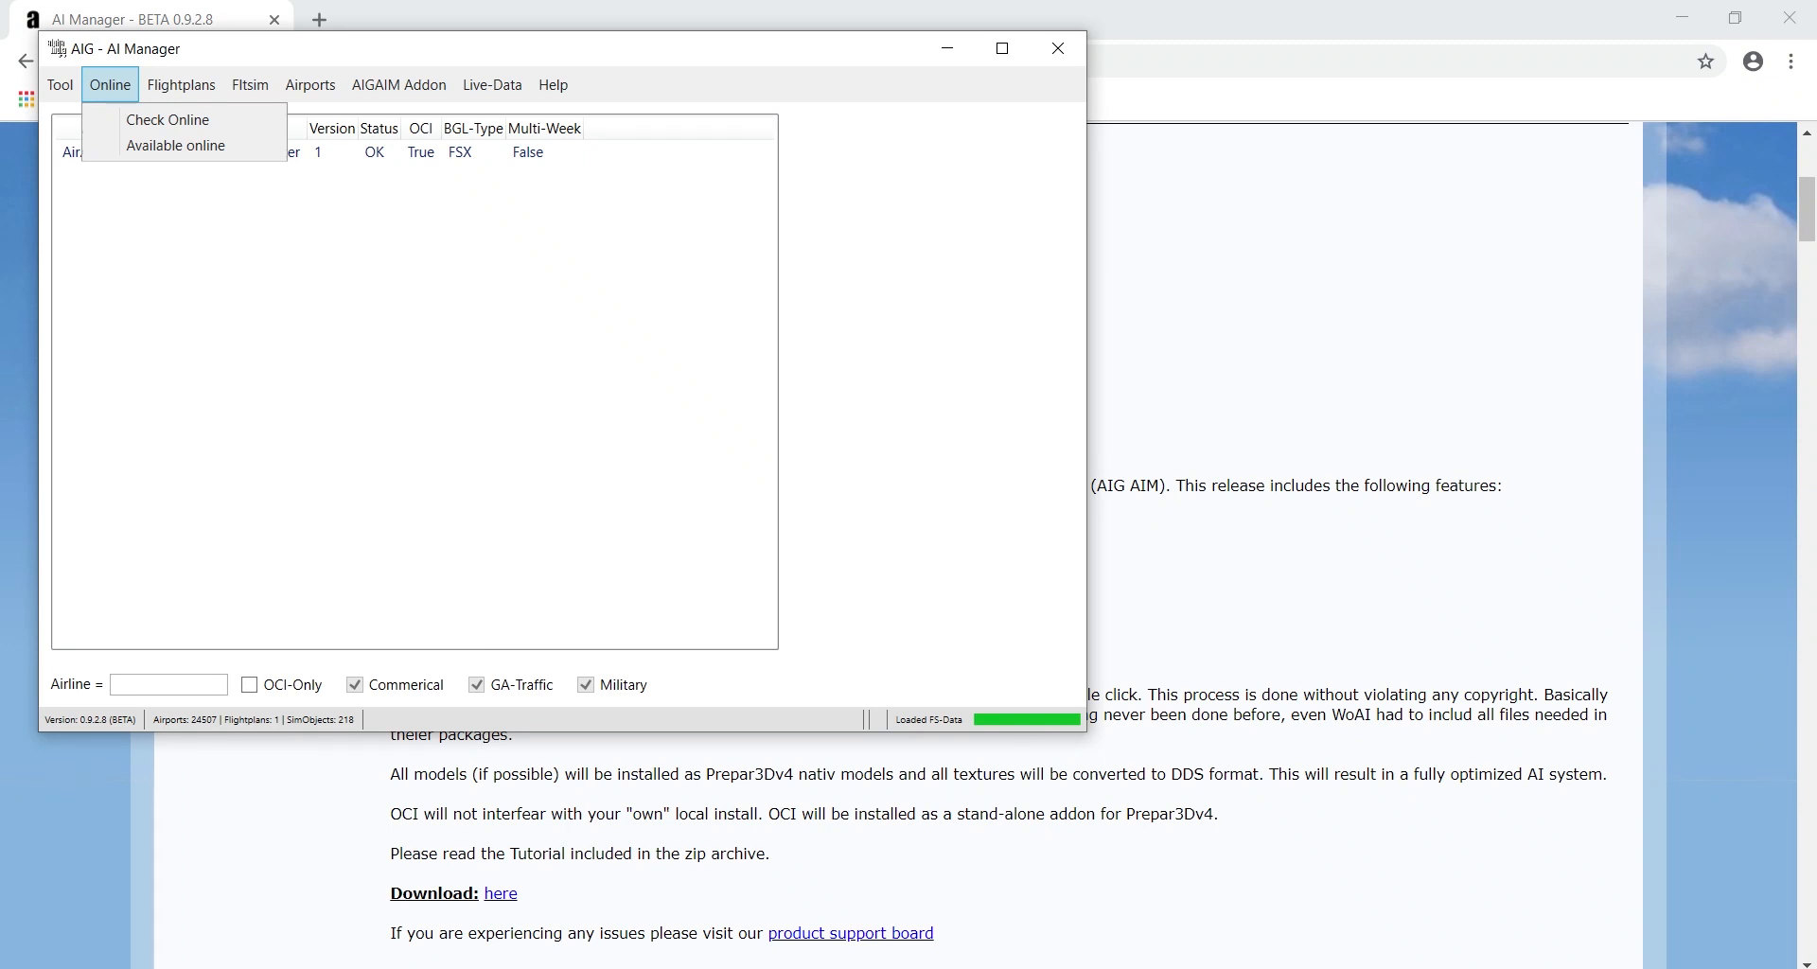
pyautogui.click(105, 121)
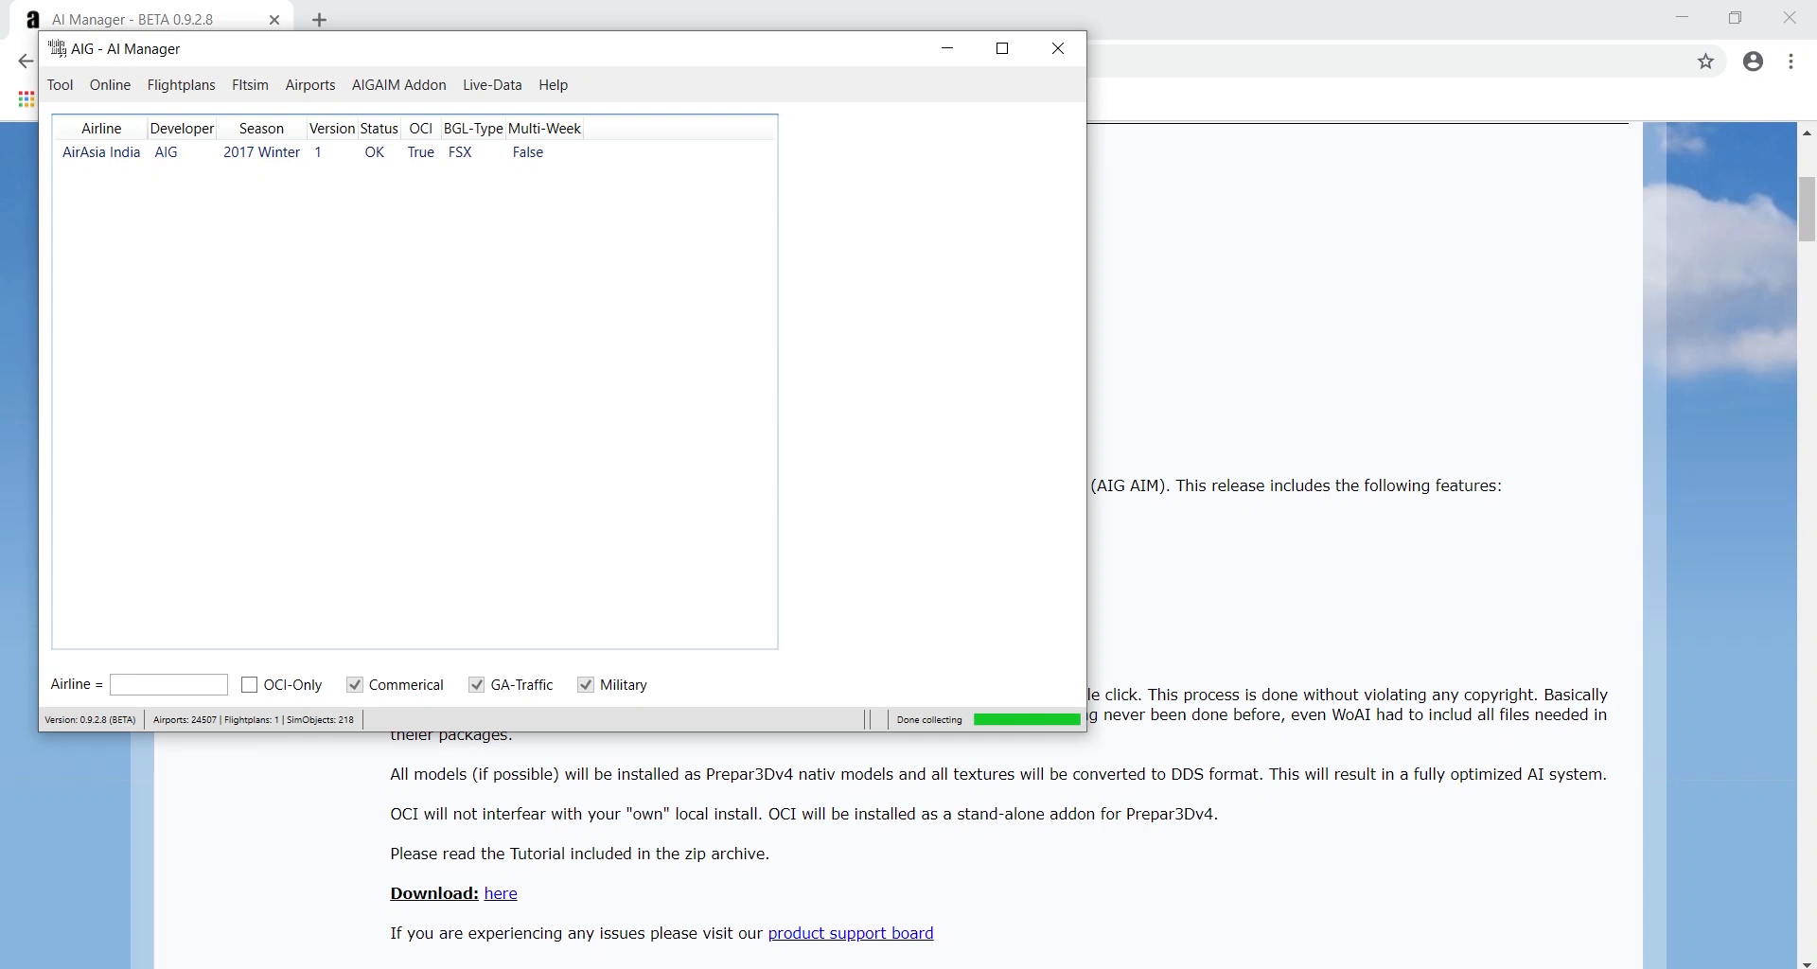
pyautogui.click(110, 85)
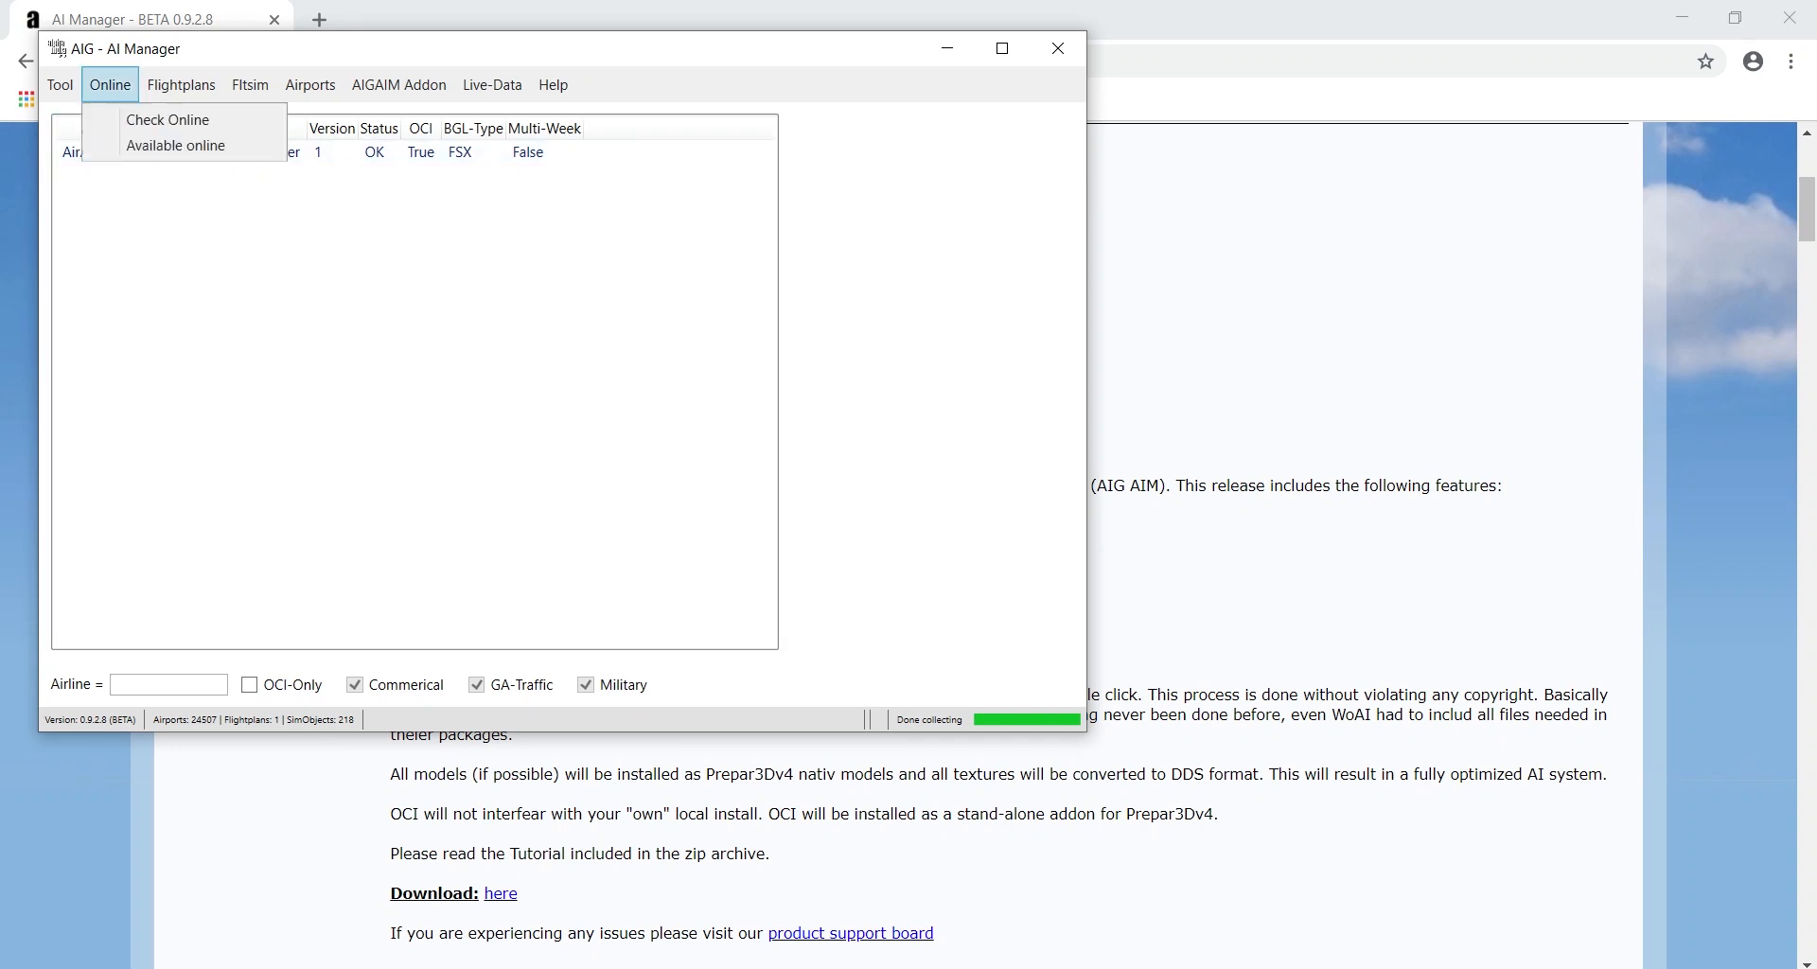
pyautogui.click(176, 144)
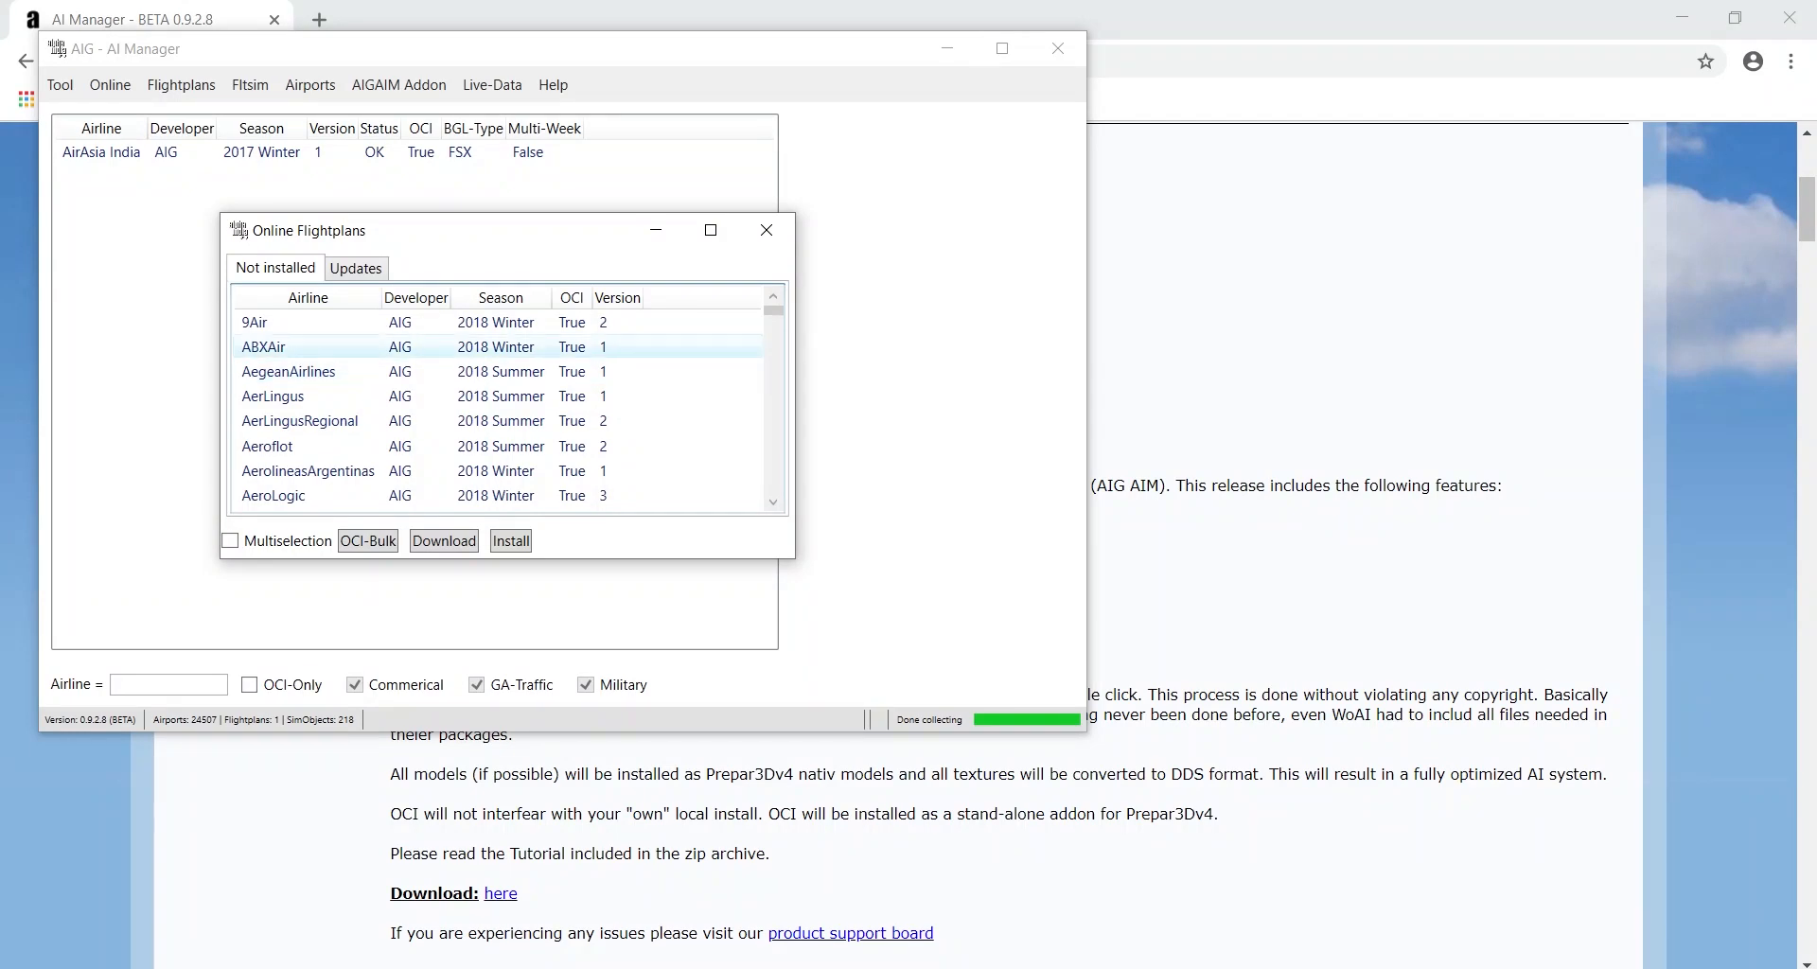
# Browse the airlines in the list of online flightplans that are not installed
pyautogui.scroll(-1, 497, 346)
pyautogui.scroll(1, 496, 346)
pyautogui.scroll(-1, 497, 346)
pyautogui.scroll(1, 496, 346)
pyautogui.scroll(-1, 497, 347)
pyautogui.scroll(1, 497, 346)
pyautogui.scroll(-5, 497, 359)
pyautogui.scroll(-1, 497, 371)
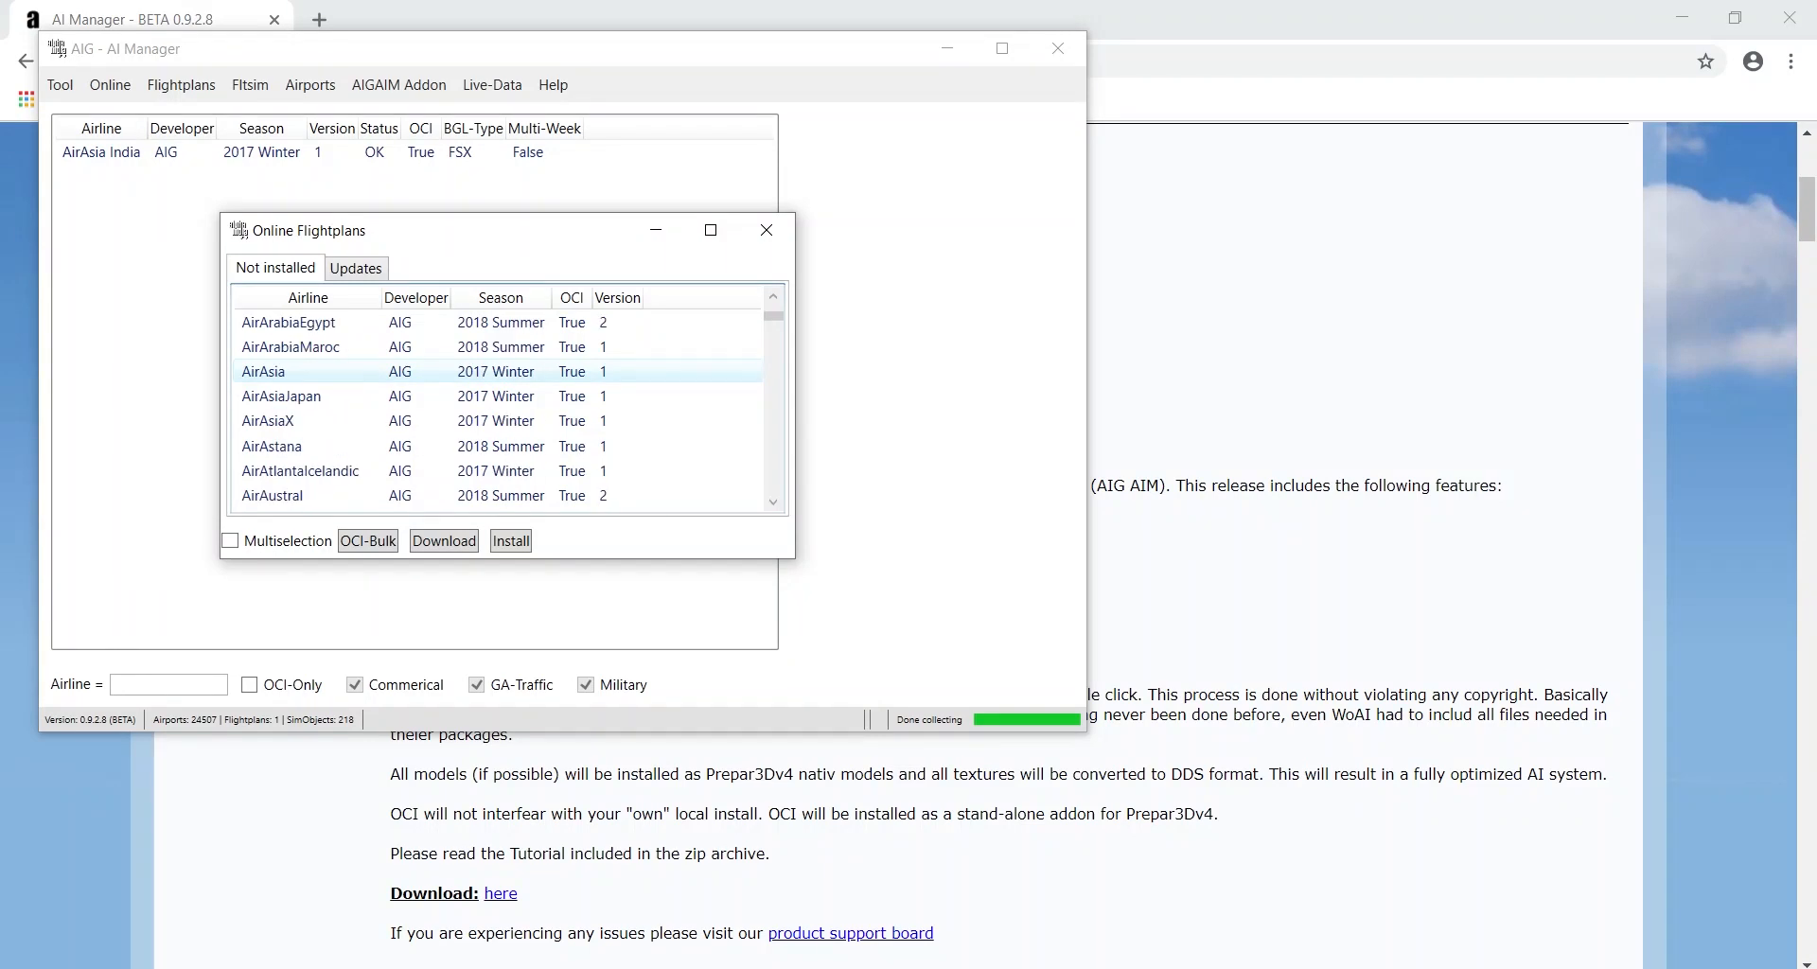
pyautogui.scroll(1, 497, 371)
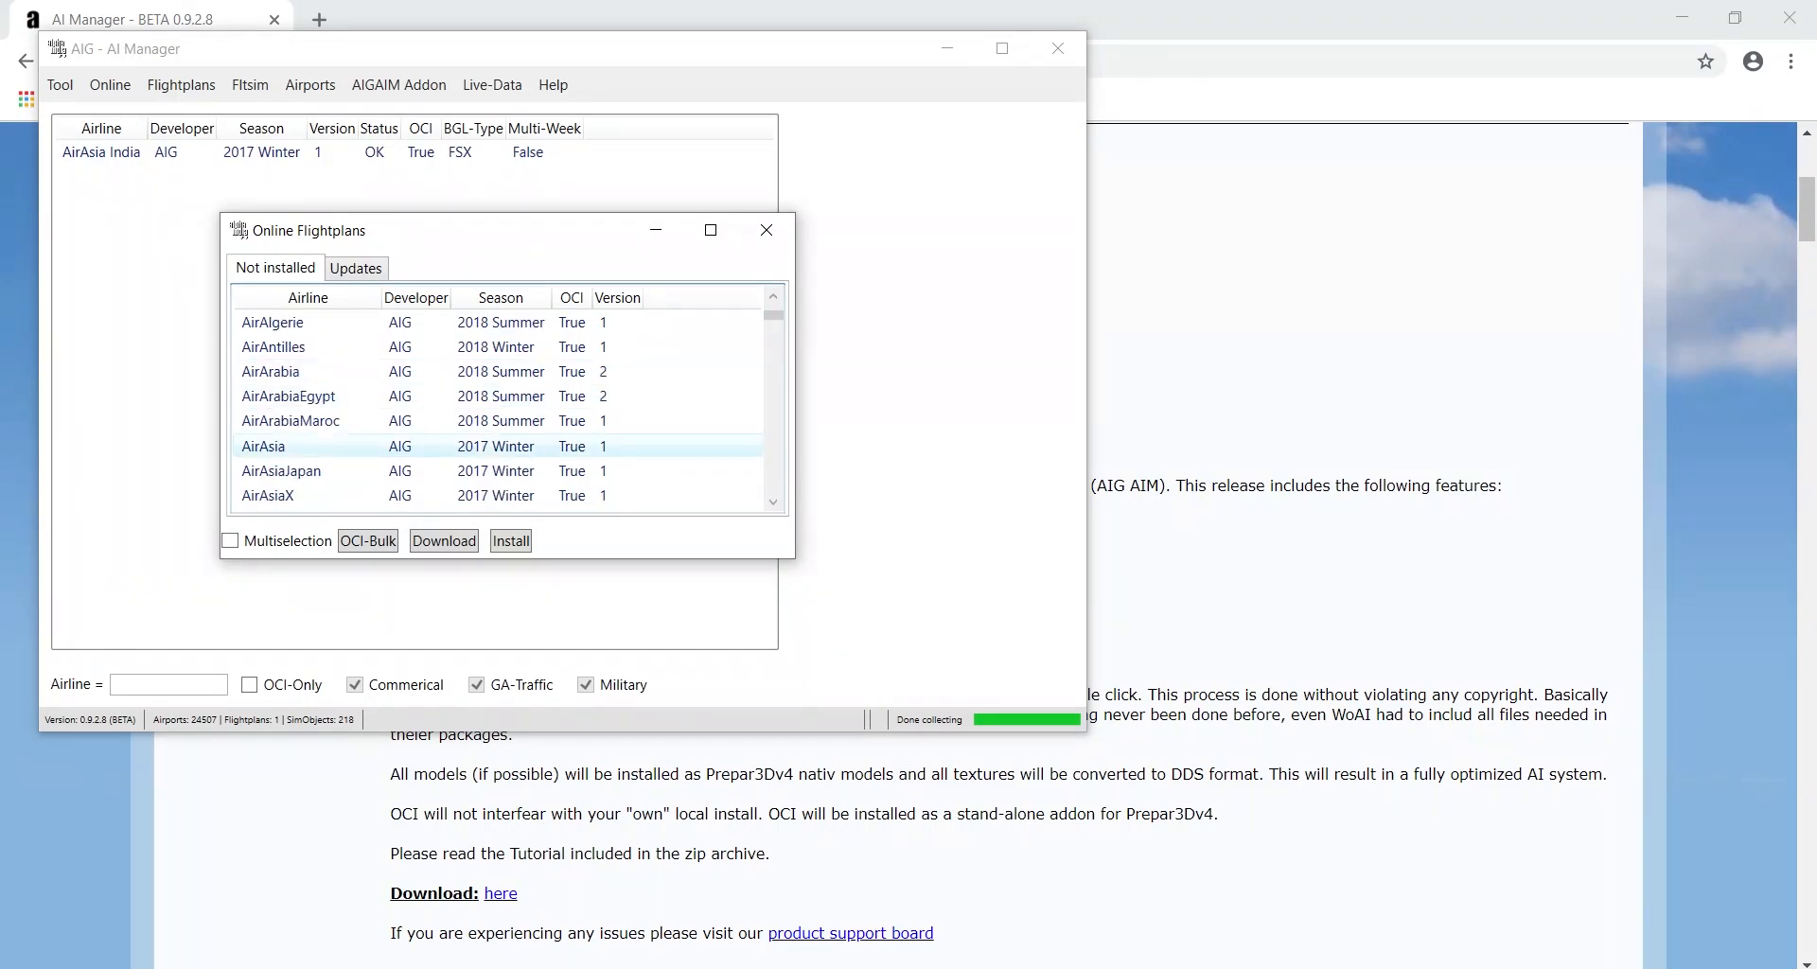
pyautogui.scroll(6, 496, 420)
pyautogui.scroll(1, 497, 421)
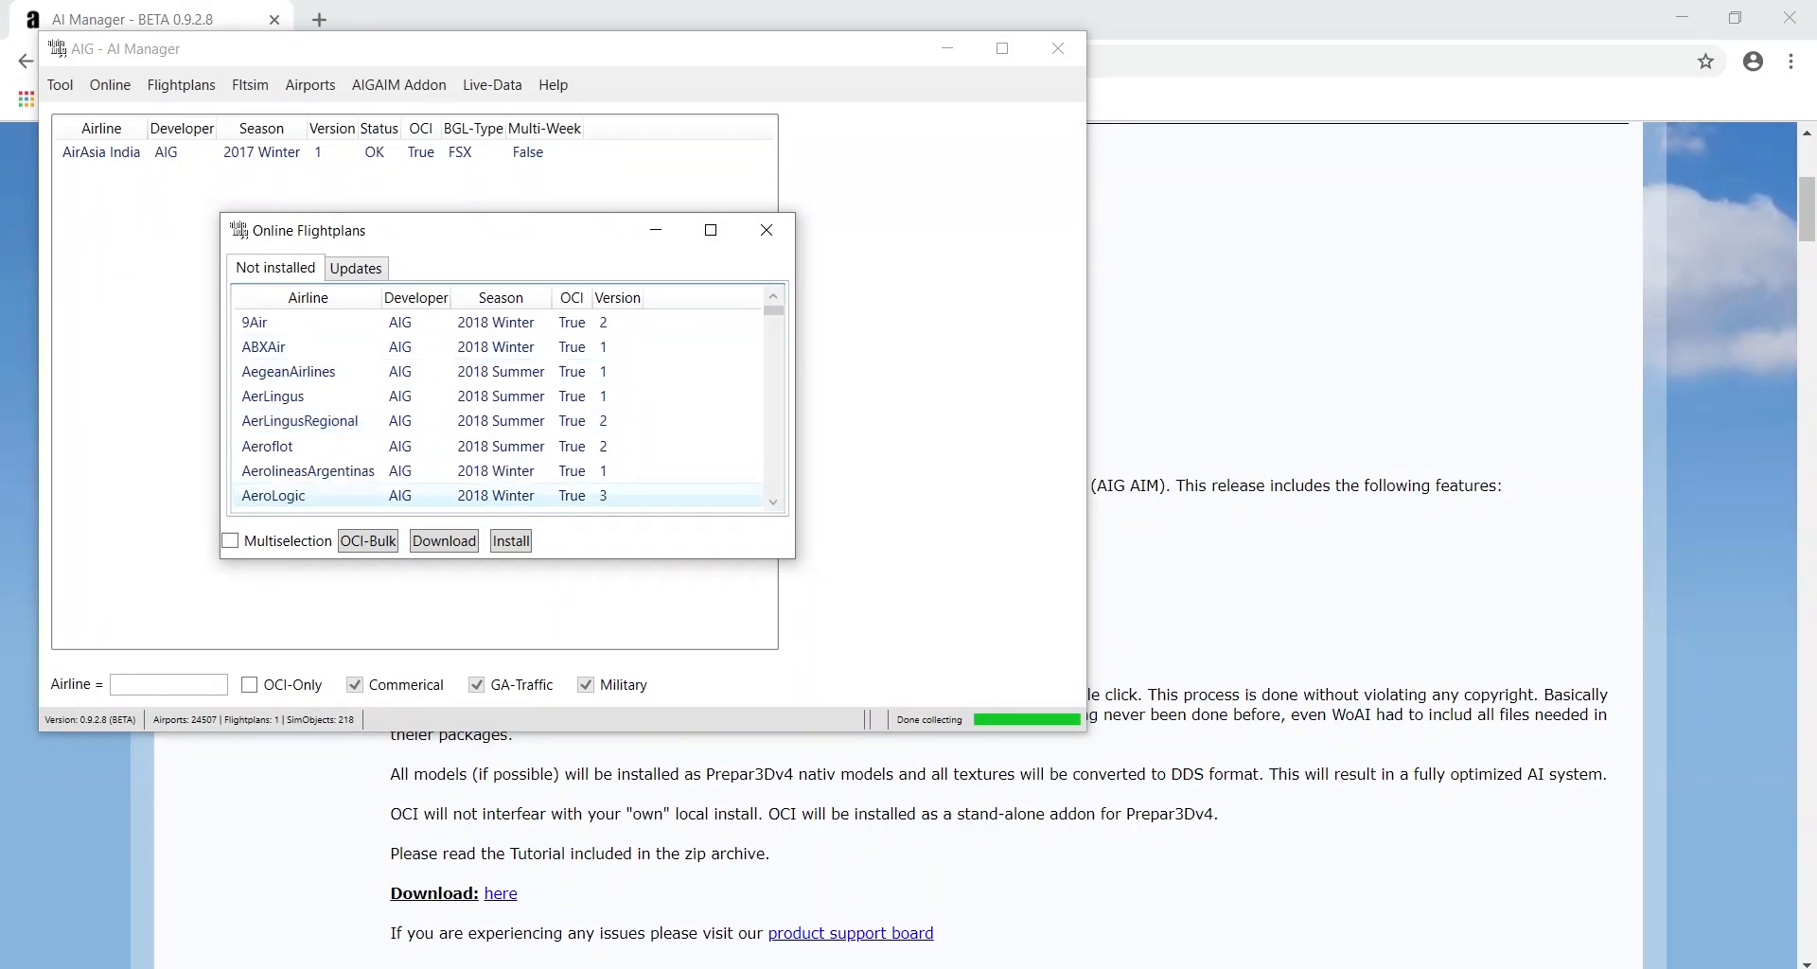
# Switch multiselection on and off again for the online flightplans, and check the list of available flightplan updates
pyautogui.click(230, 541)
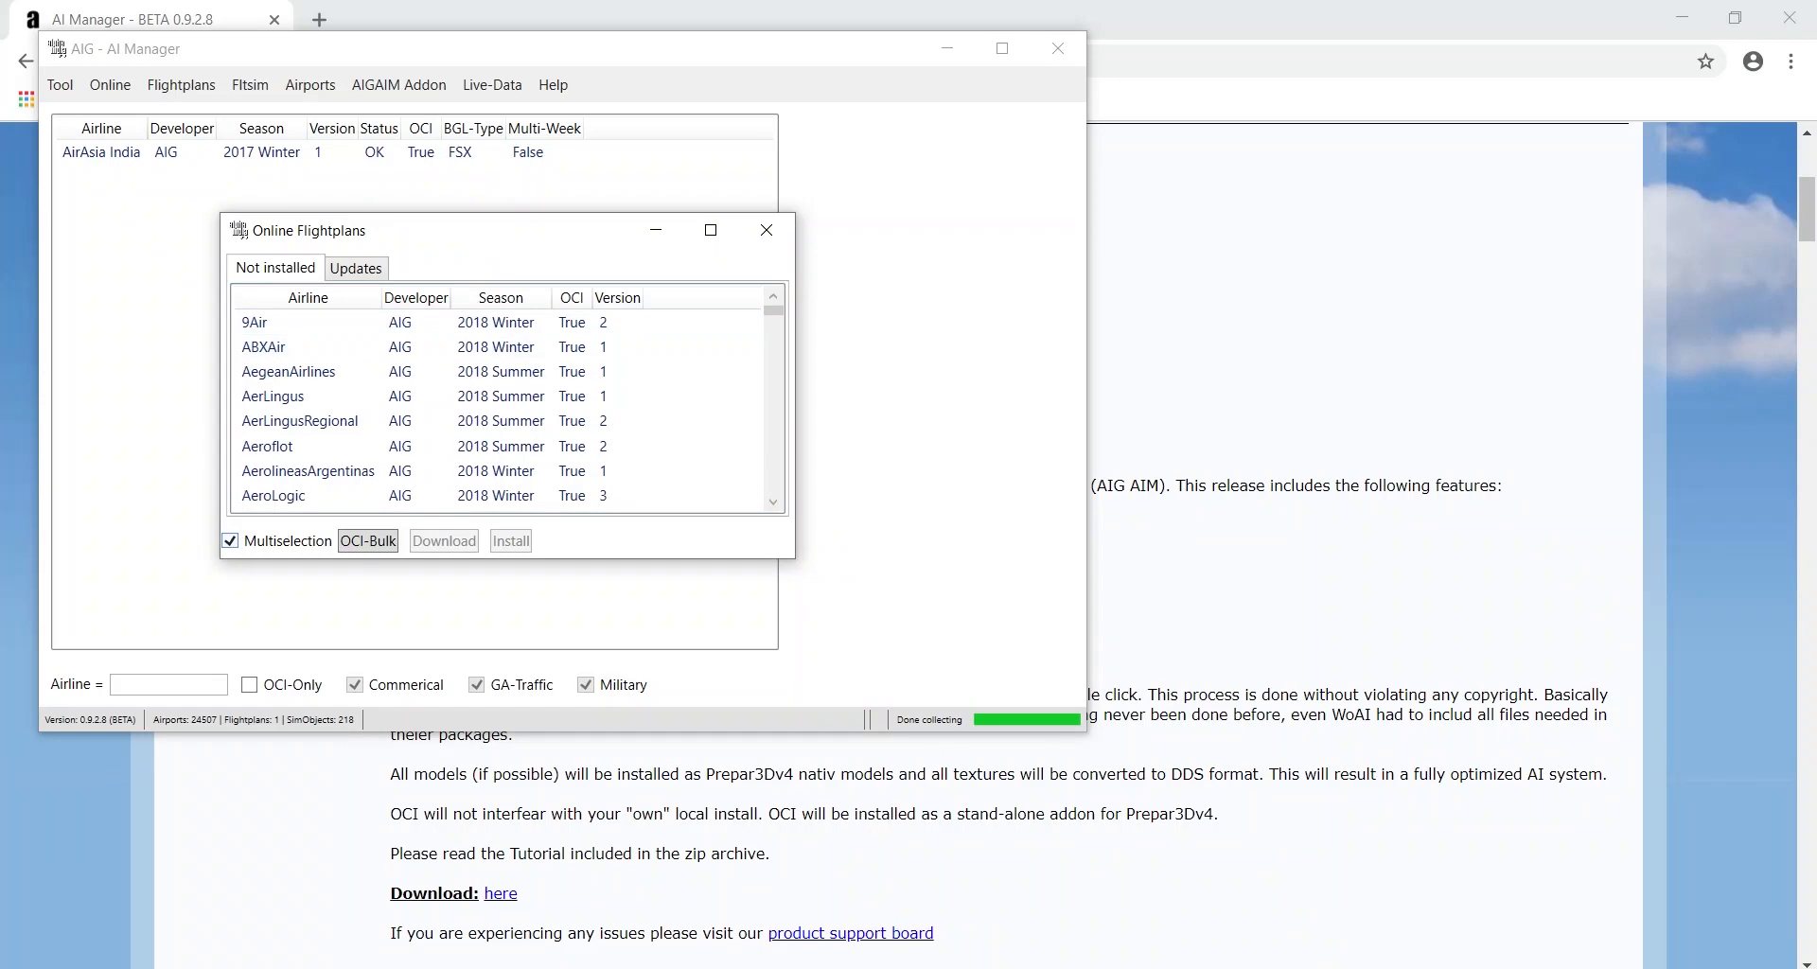
pyautogui.click(230, 541)
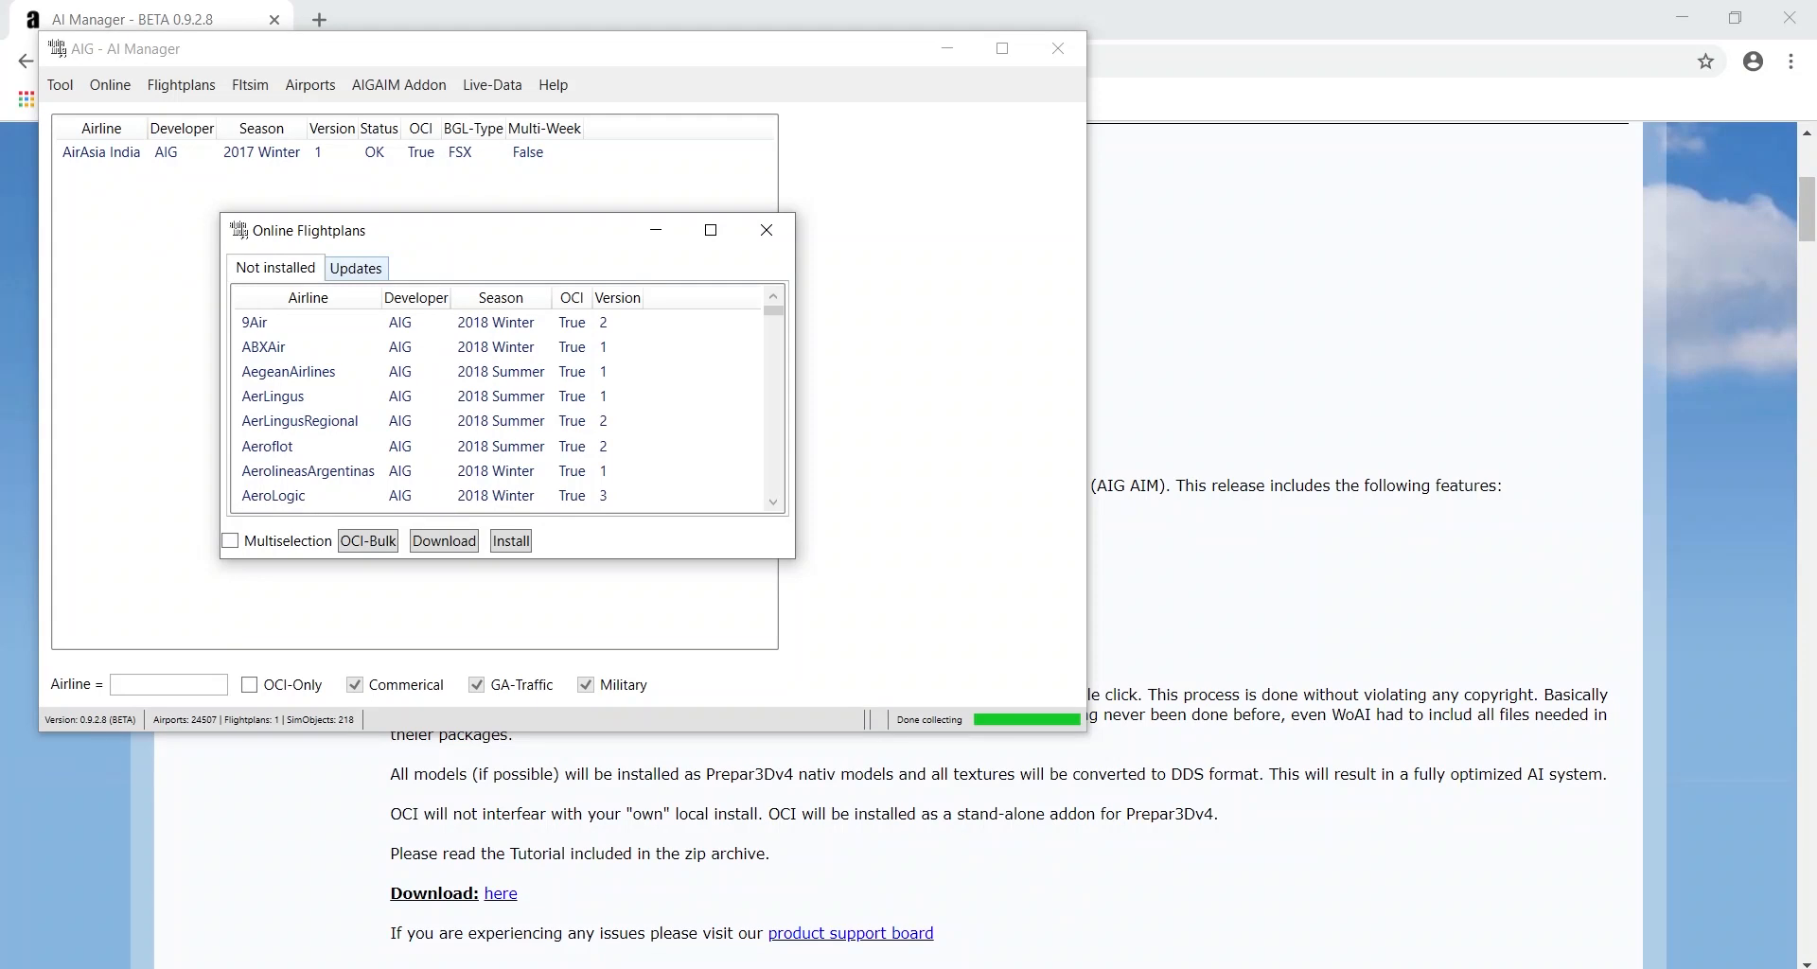
pyautogui.click(355, 268)
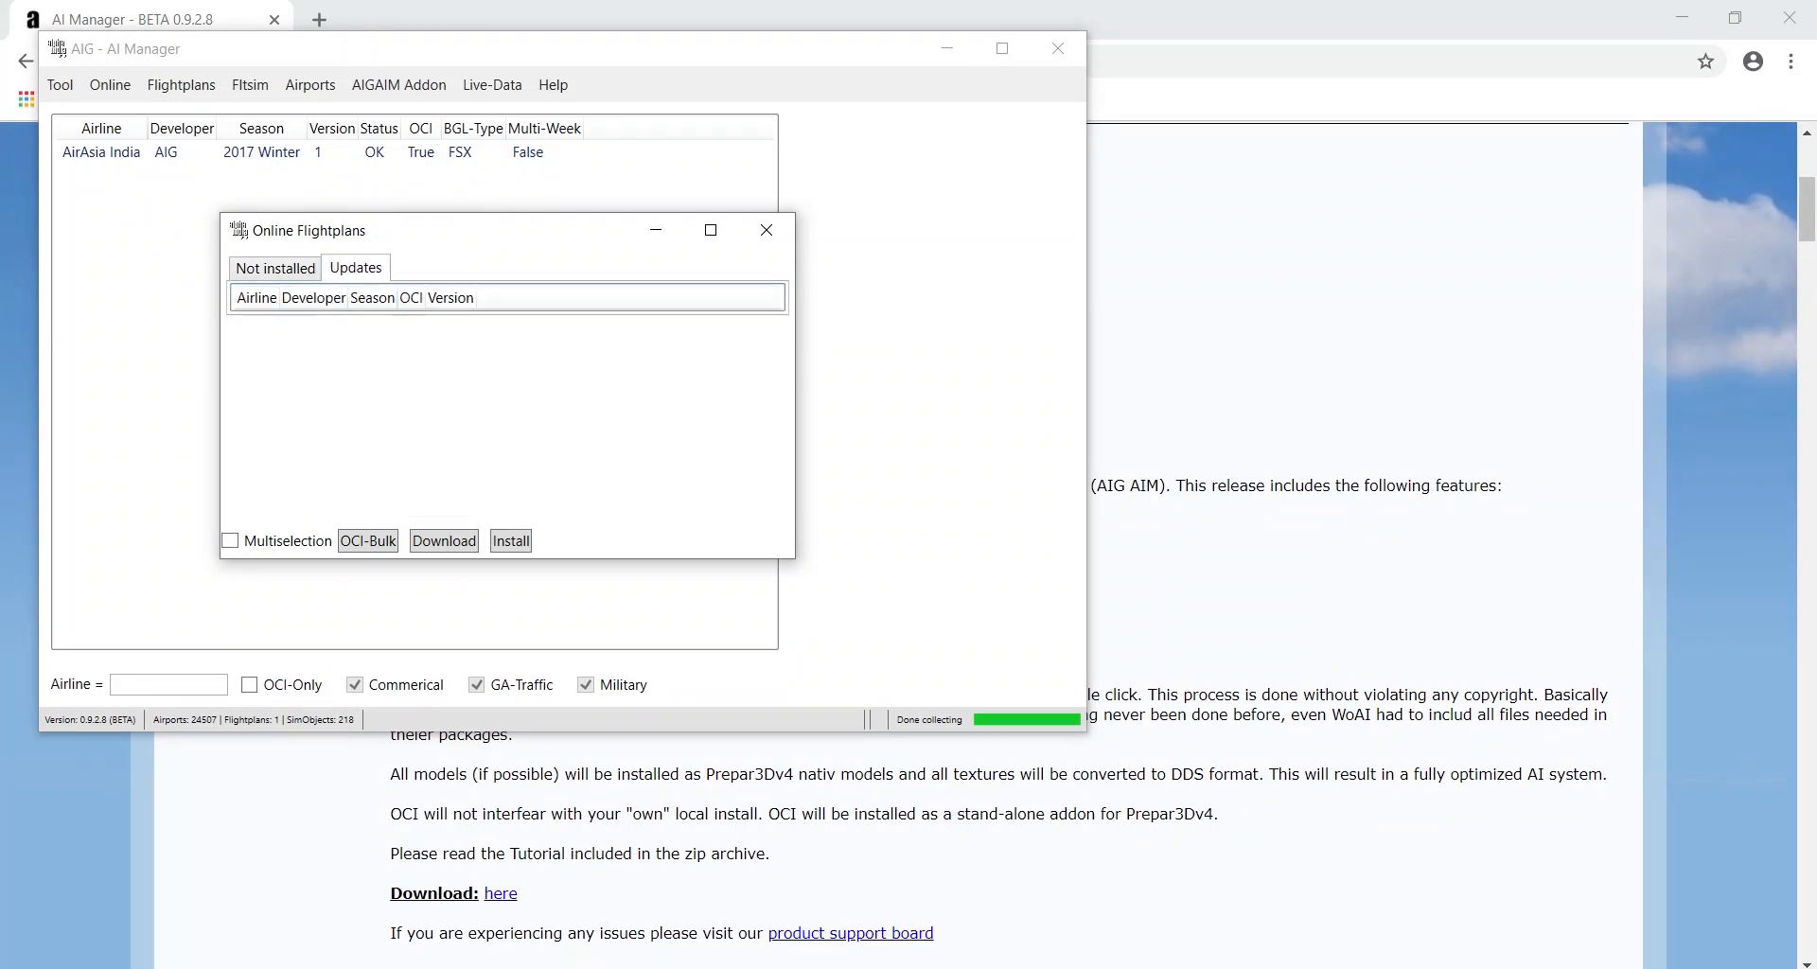
pyautogui.click(275, 267)
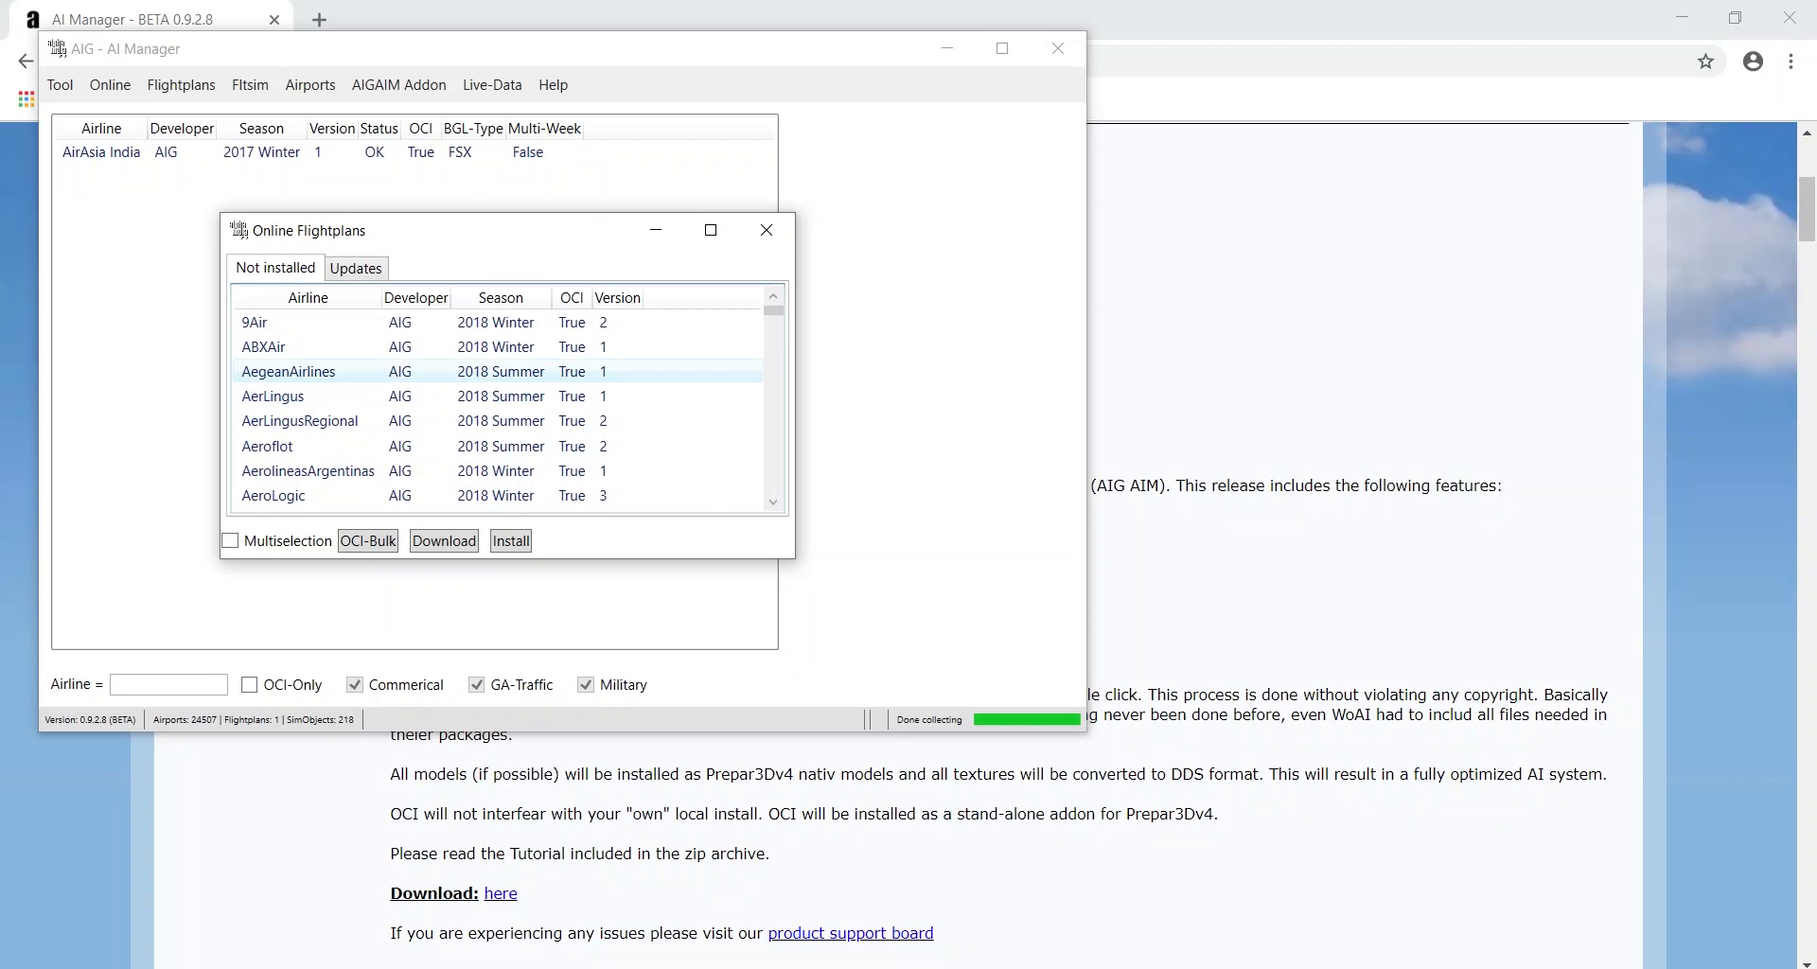
# Select the Africa'sConnectionST 2019 Summer flightplan among those not installed and check the updates list
pyautogui.scroll(-3, 312, 346)
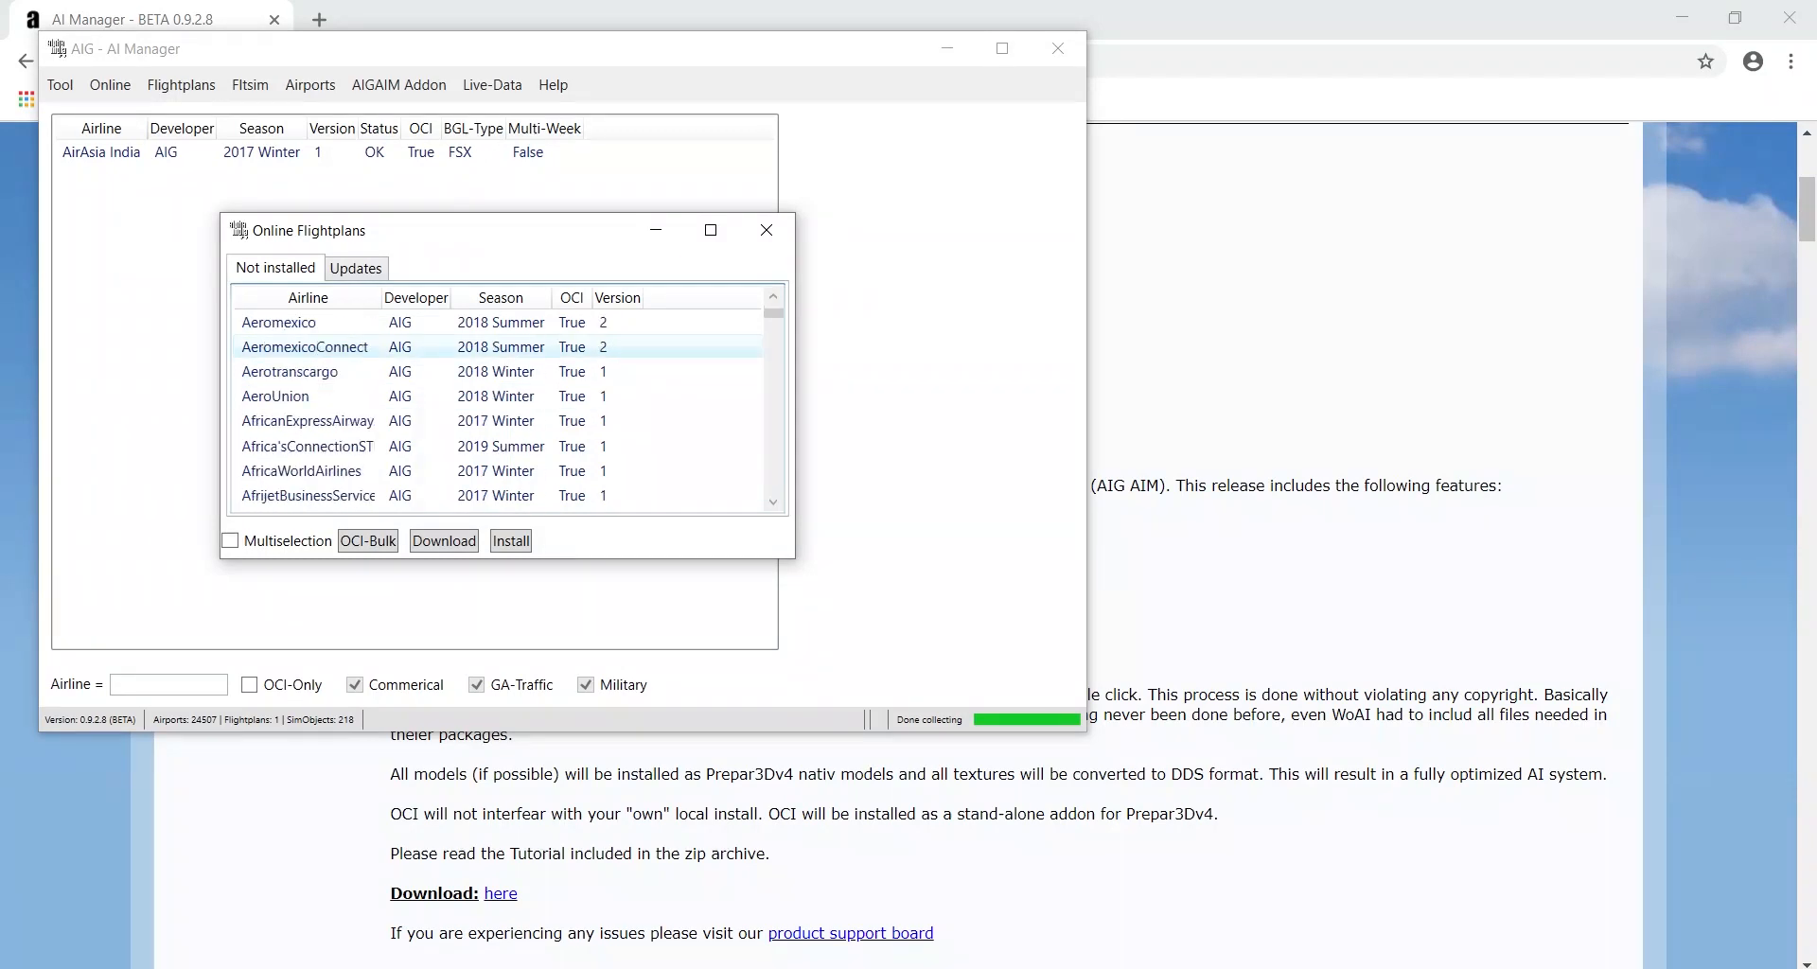
pyautogui.click(308, 446)
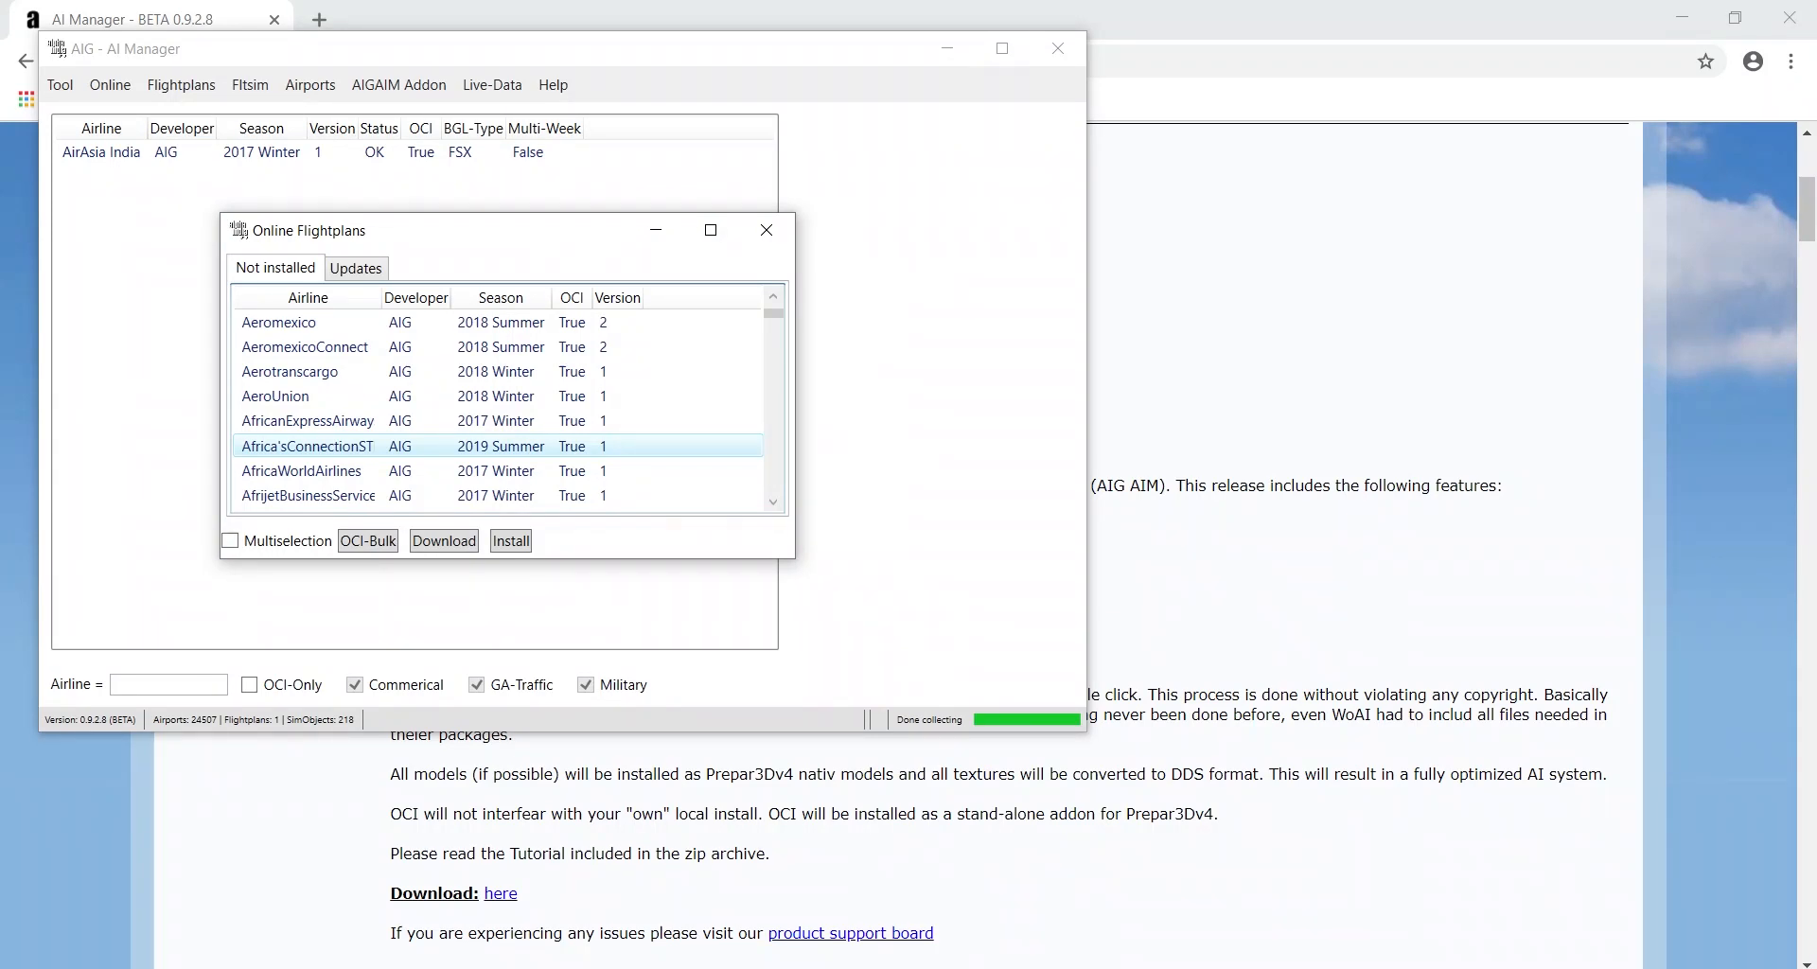
pyautogui.click(356, 268)
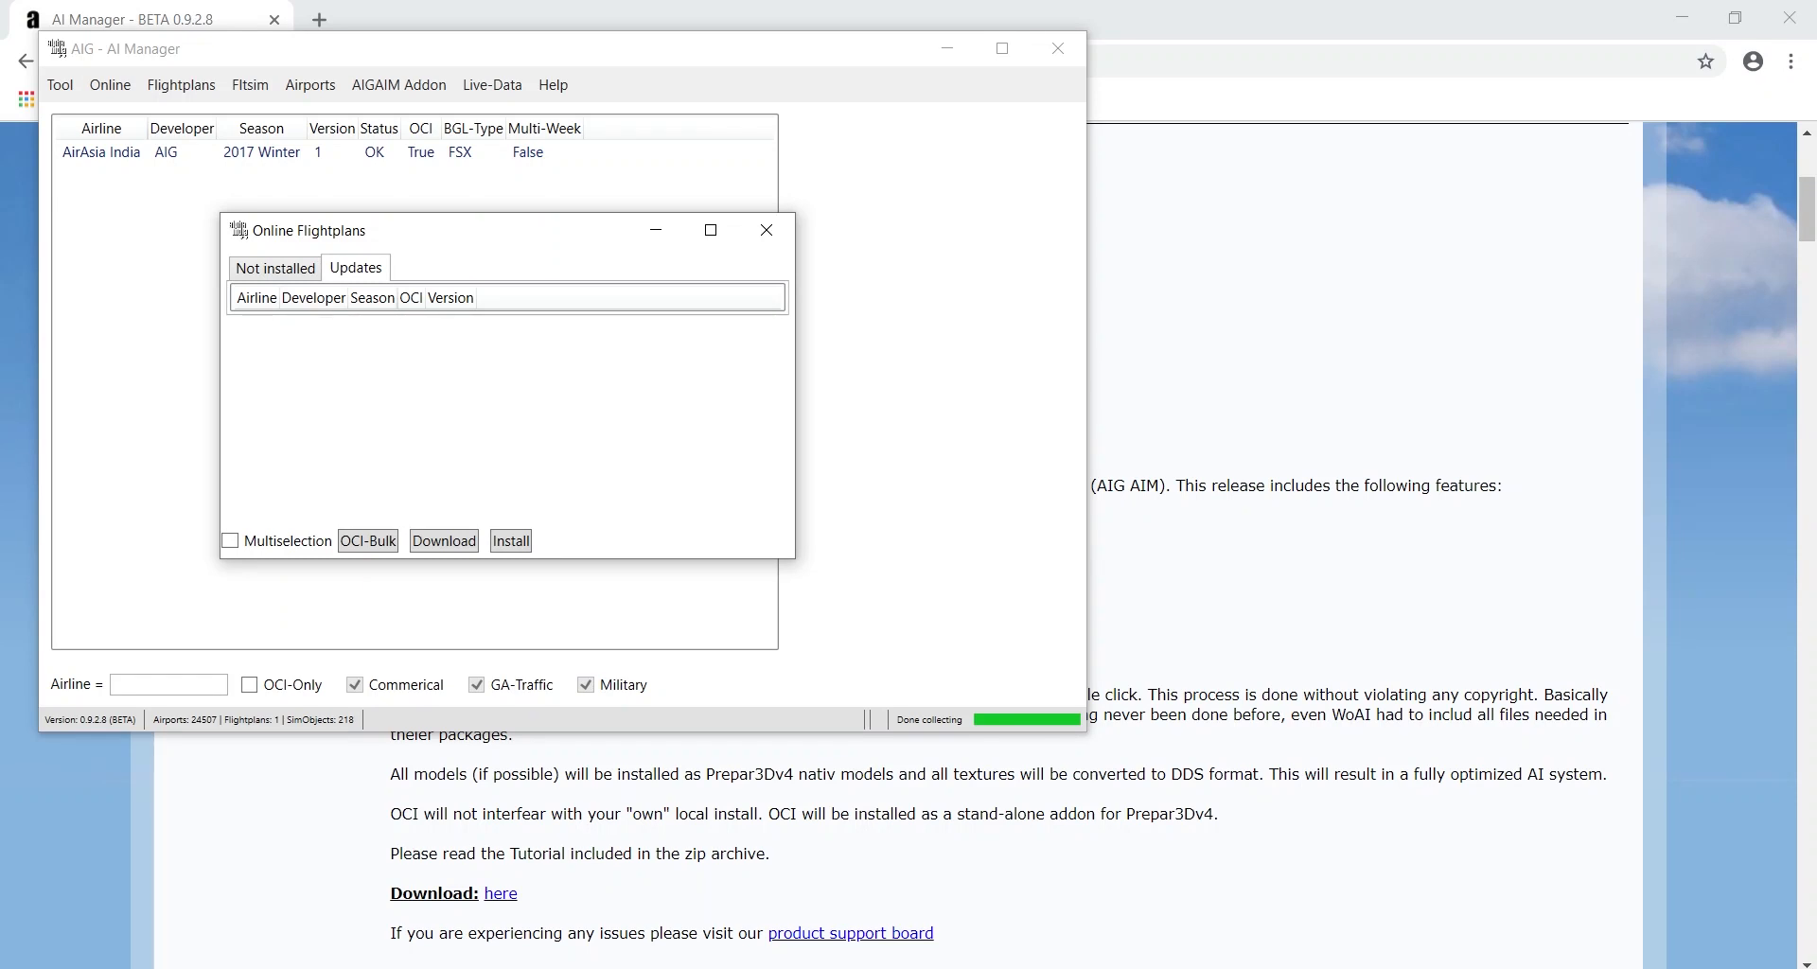
pyautogui.click(276, 268)
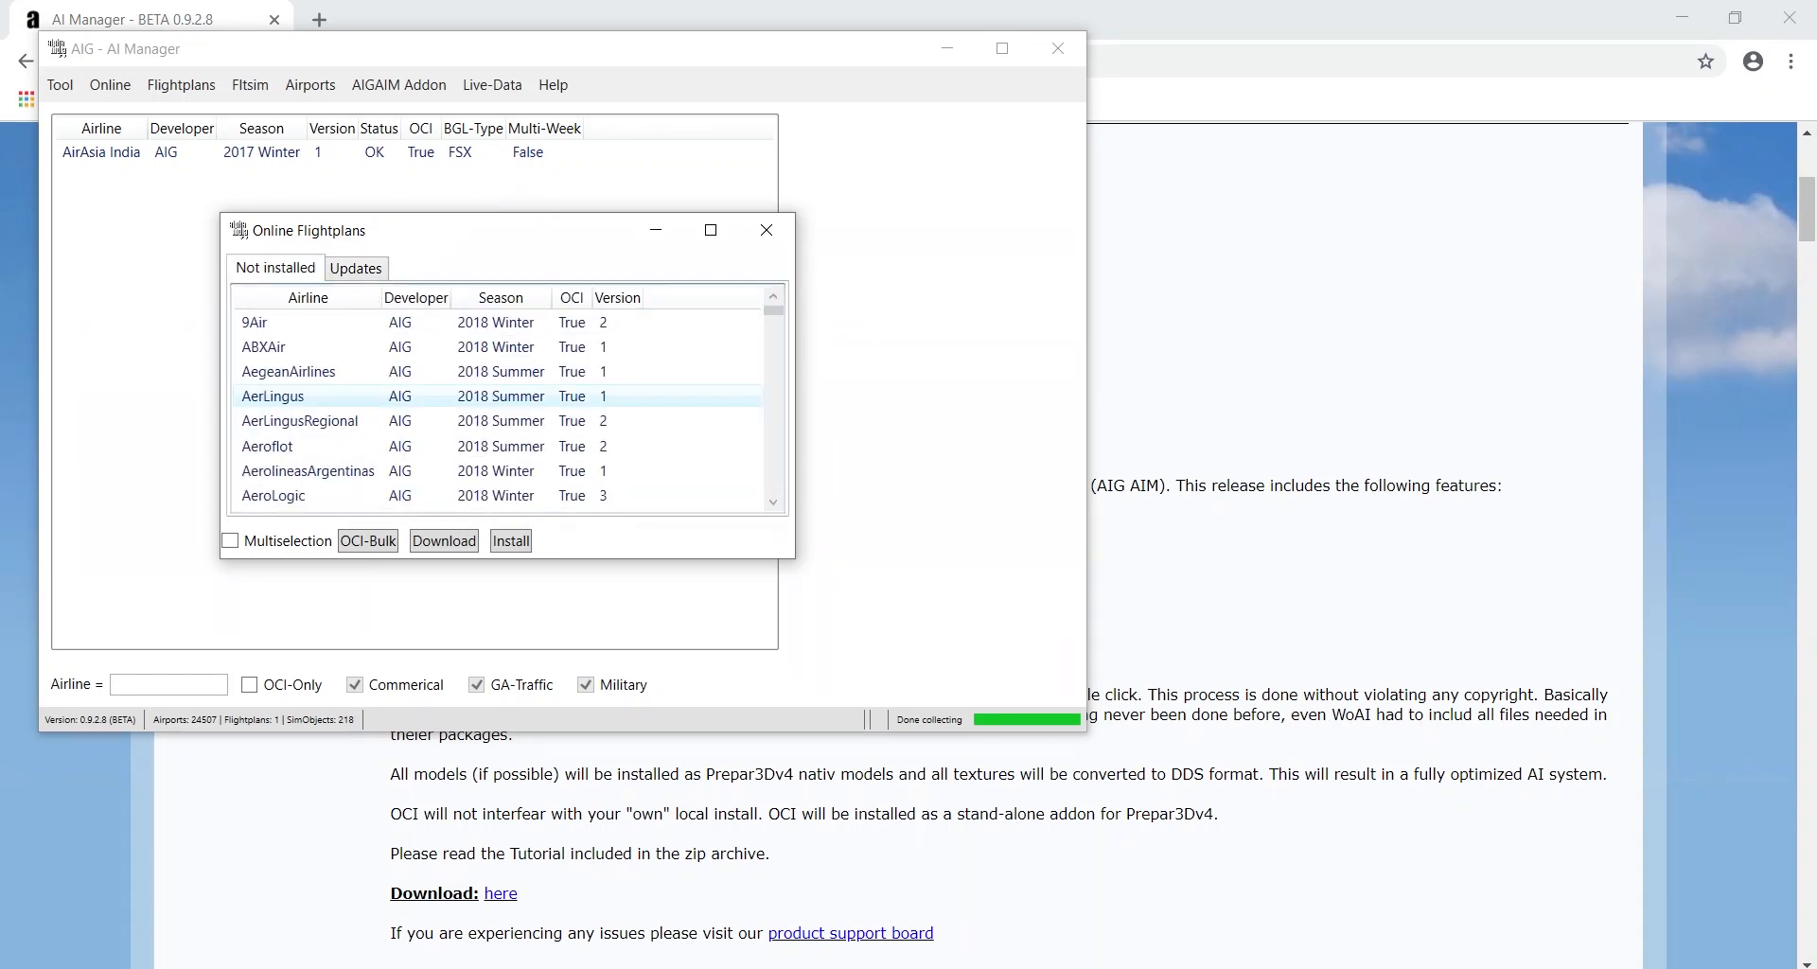
# Select the AfricanExpressAirway 2017 Winter flightplan, check the updates list and return to the flightplans not installed
pyautogui.scroll(-3, 497, 396)
pyautogui.scroll(3, 497, 396)
pyautogui.scroll(-3, 497, 396)
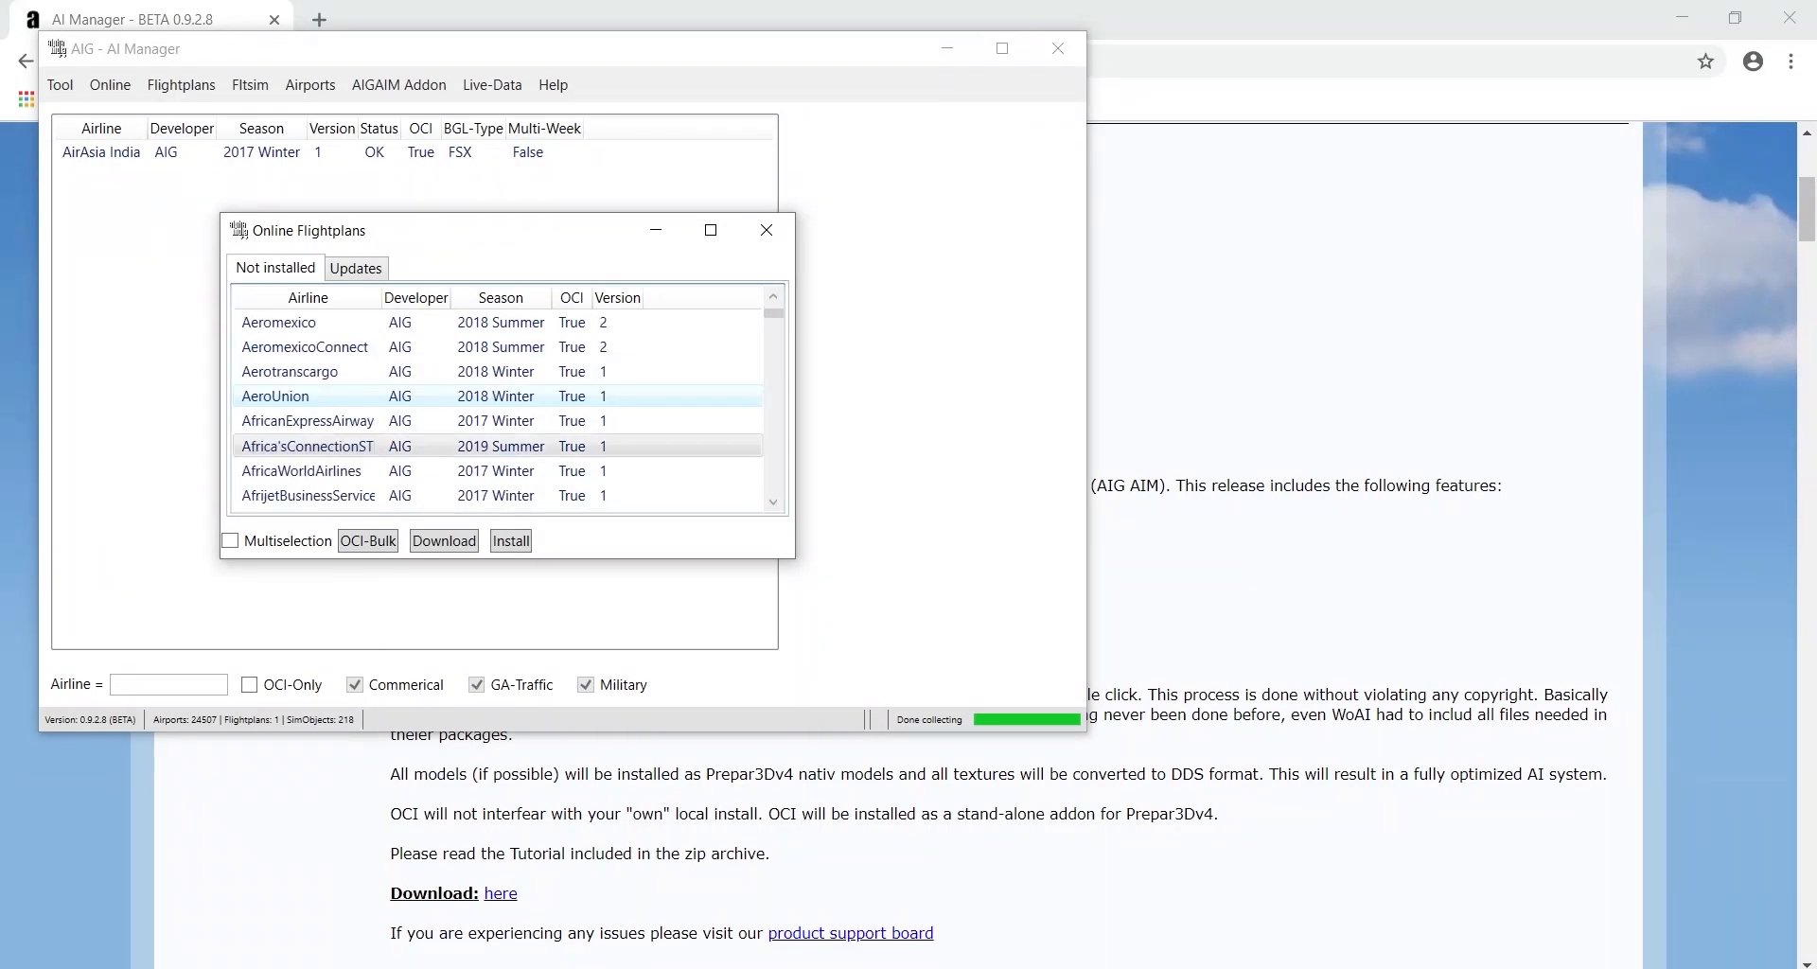
pyautogui.click(497, 421)
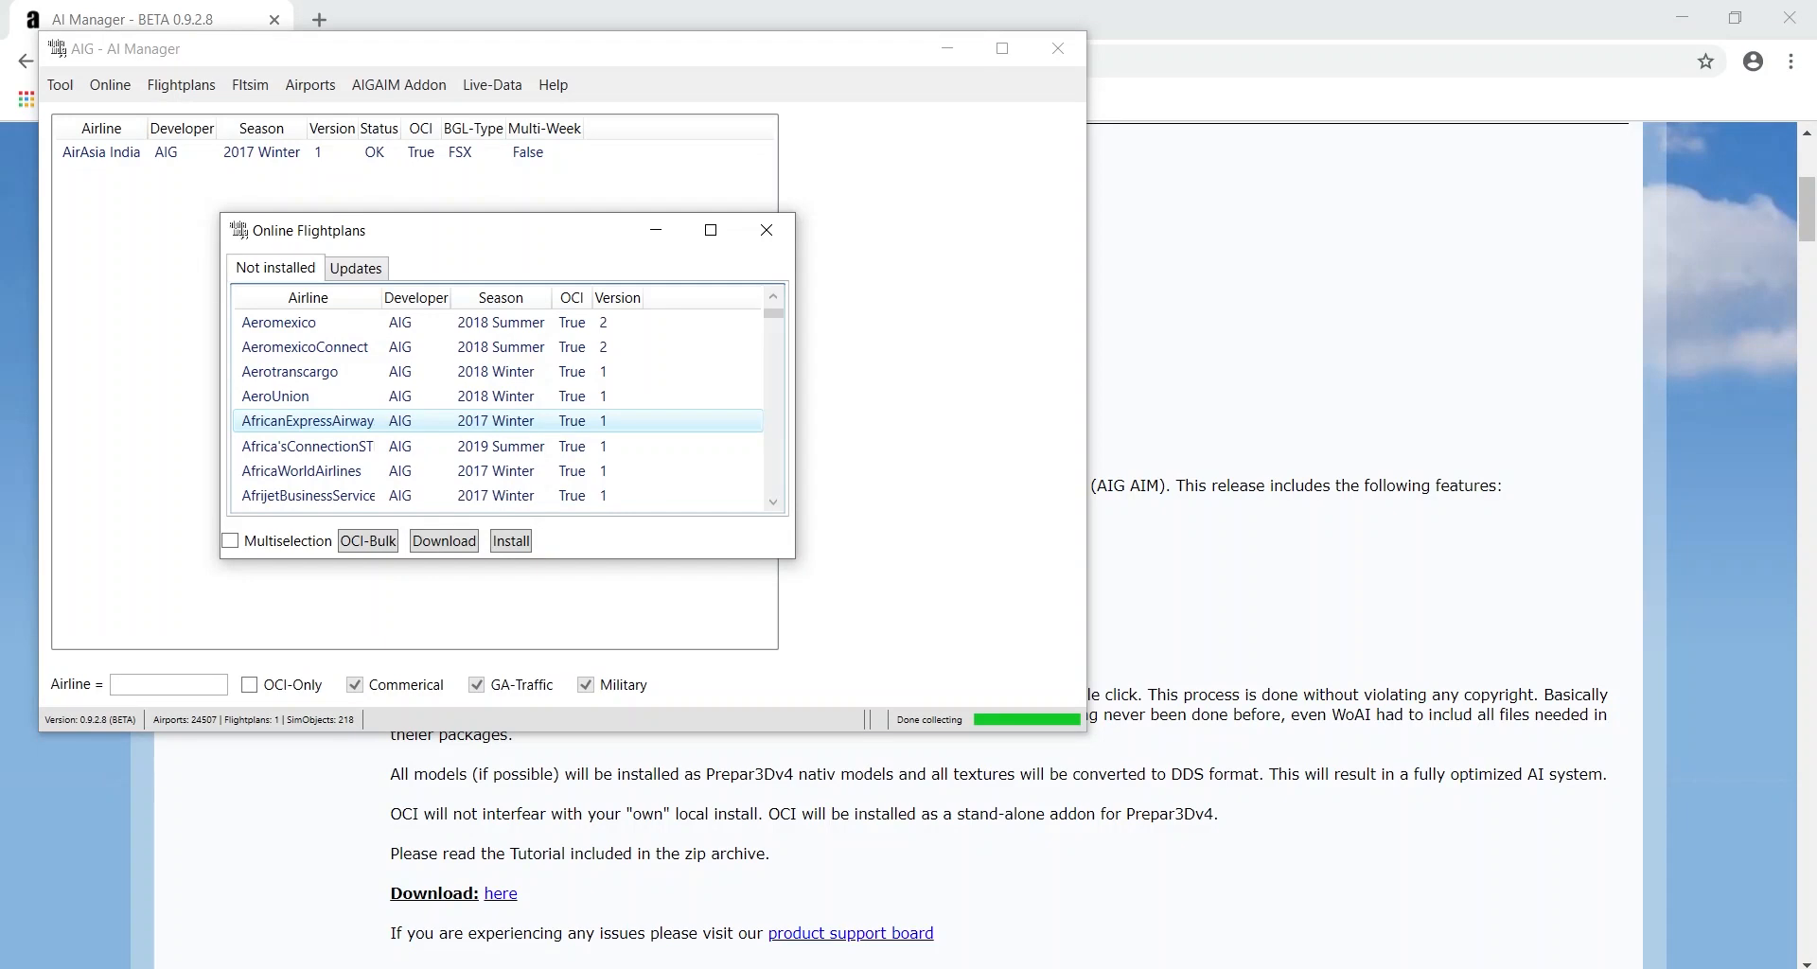
pyautogui.click(355, 267)
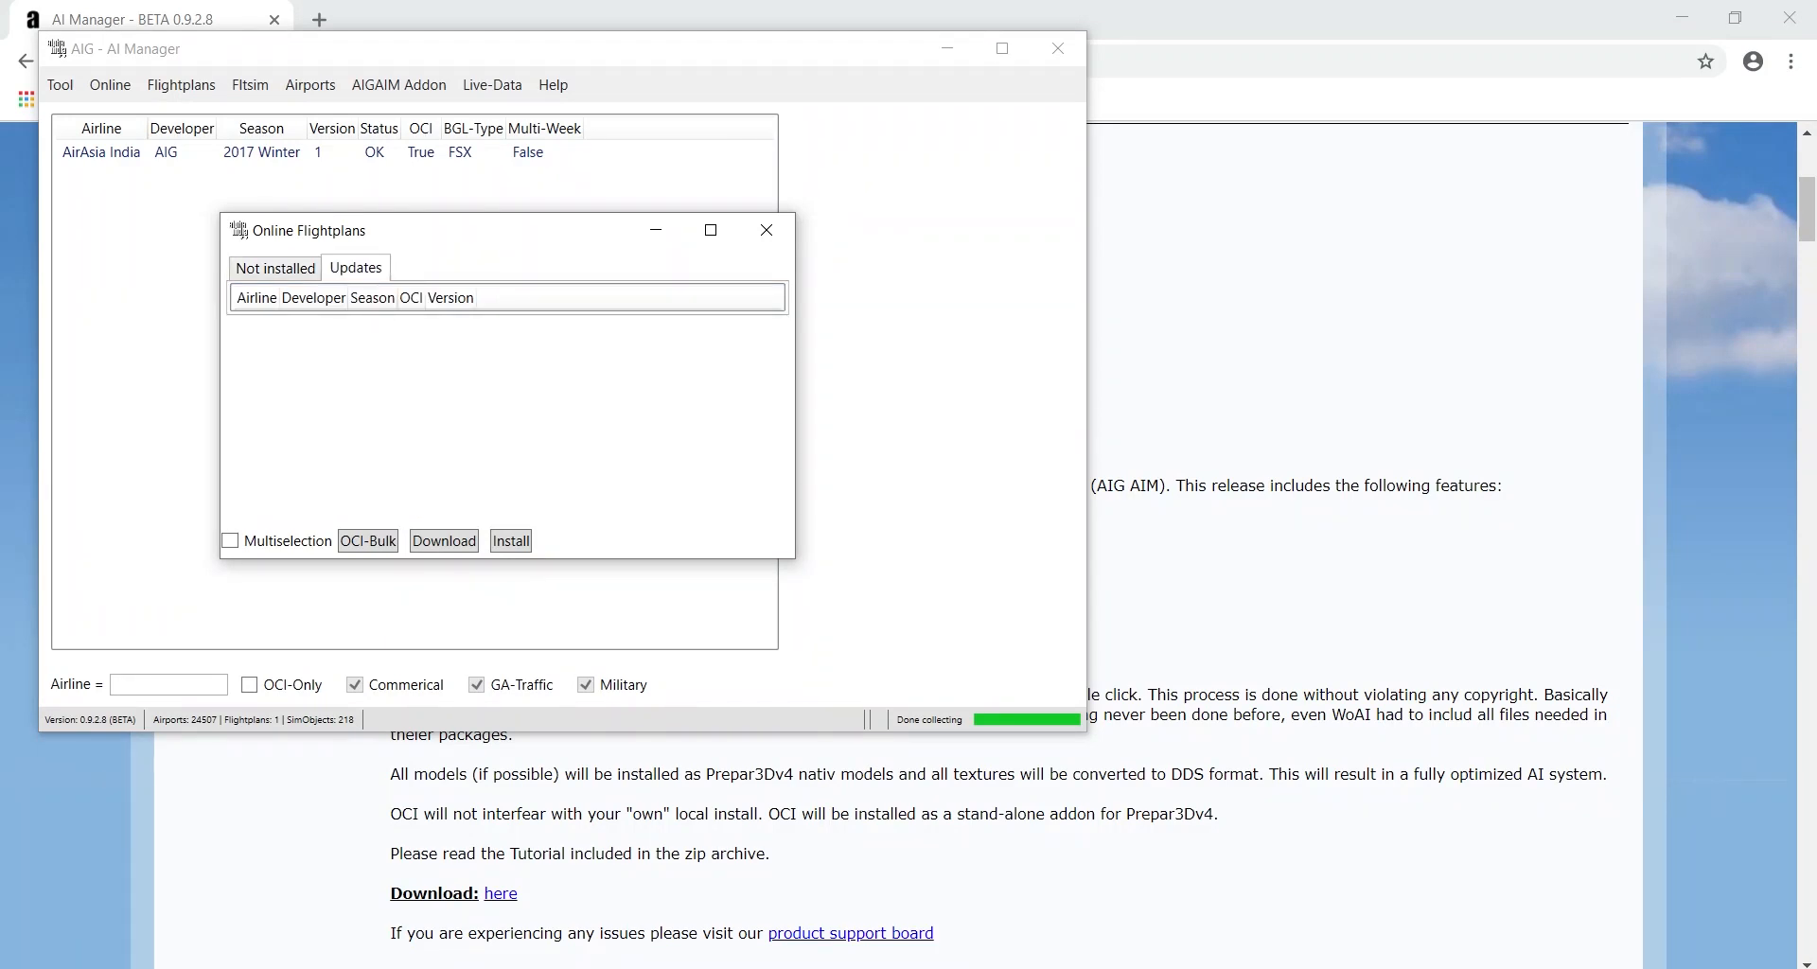
pyautogui.click(275, 269)
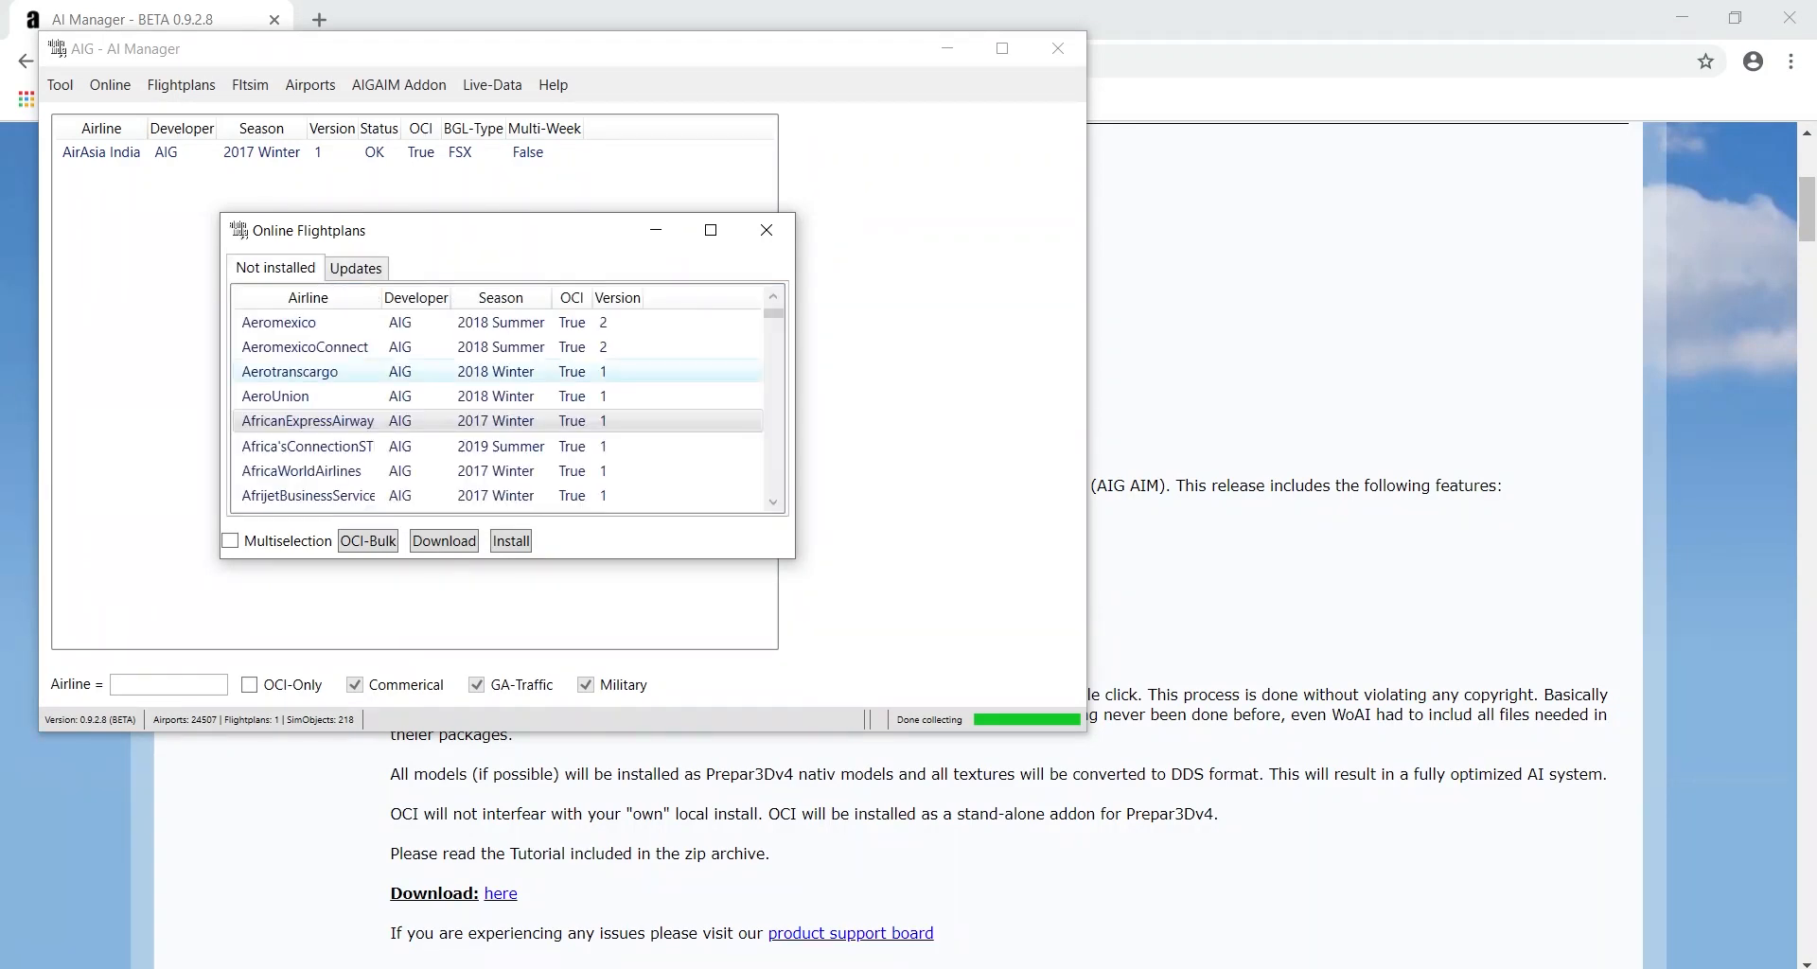
# Review the installation details and route map of the AirCanada 2018 Winter flightplan, and close them and the online flightplans list
pyautogui.scroll(3, 496, 409)
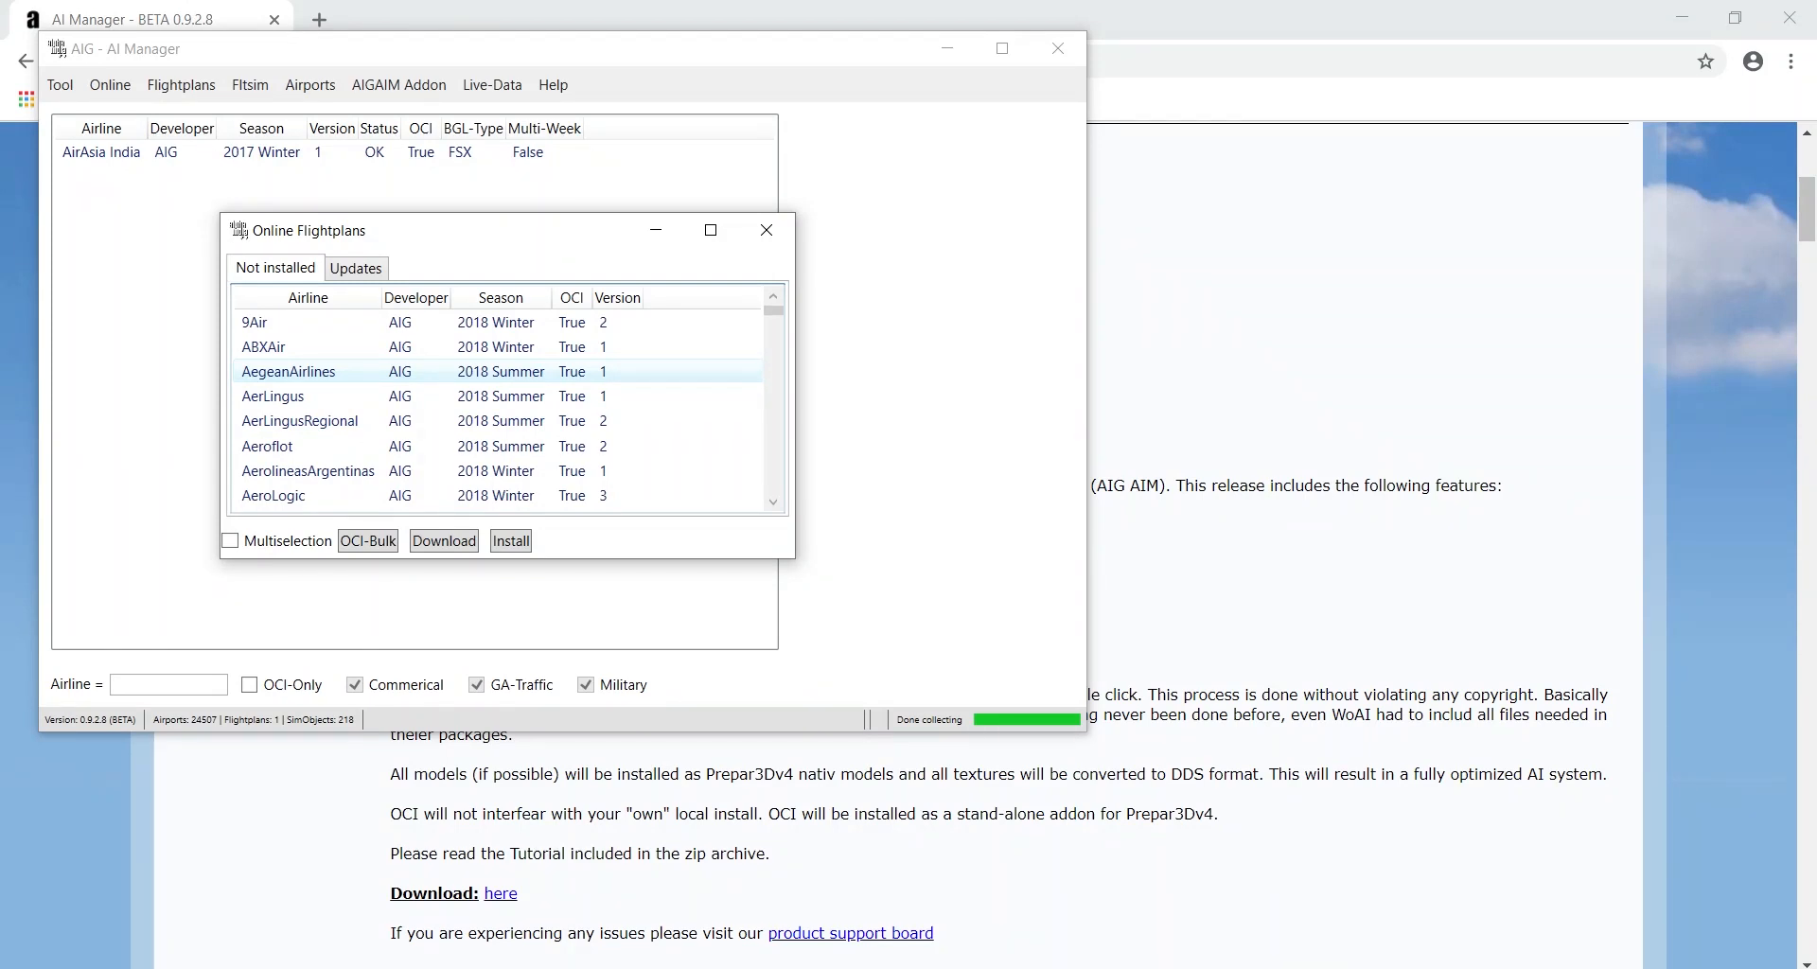
pyautogui.scroll(-4, 313, 445)
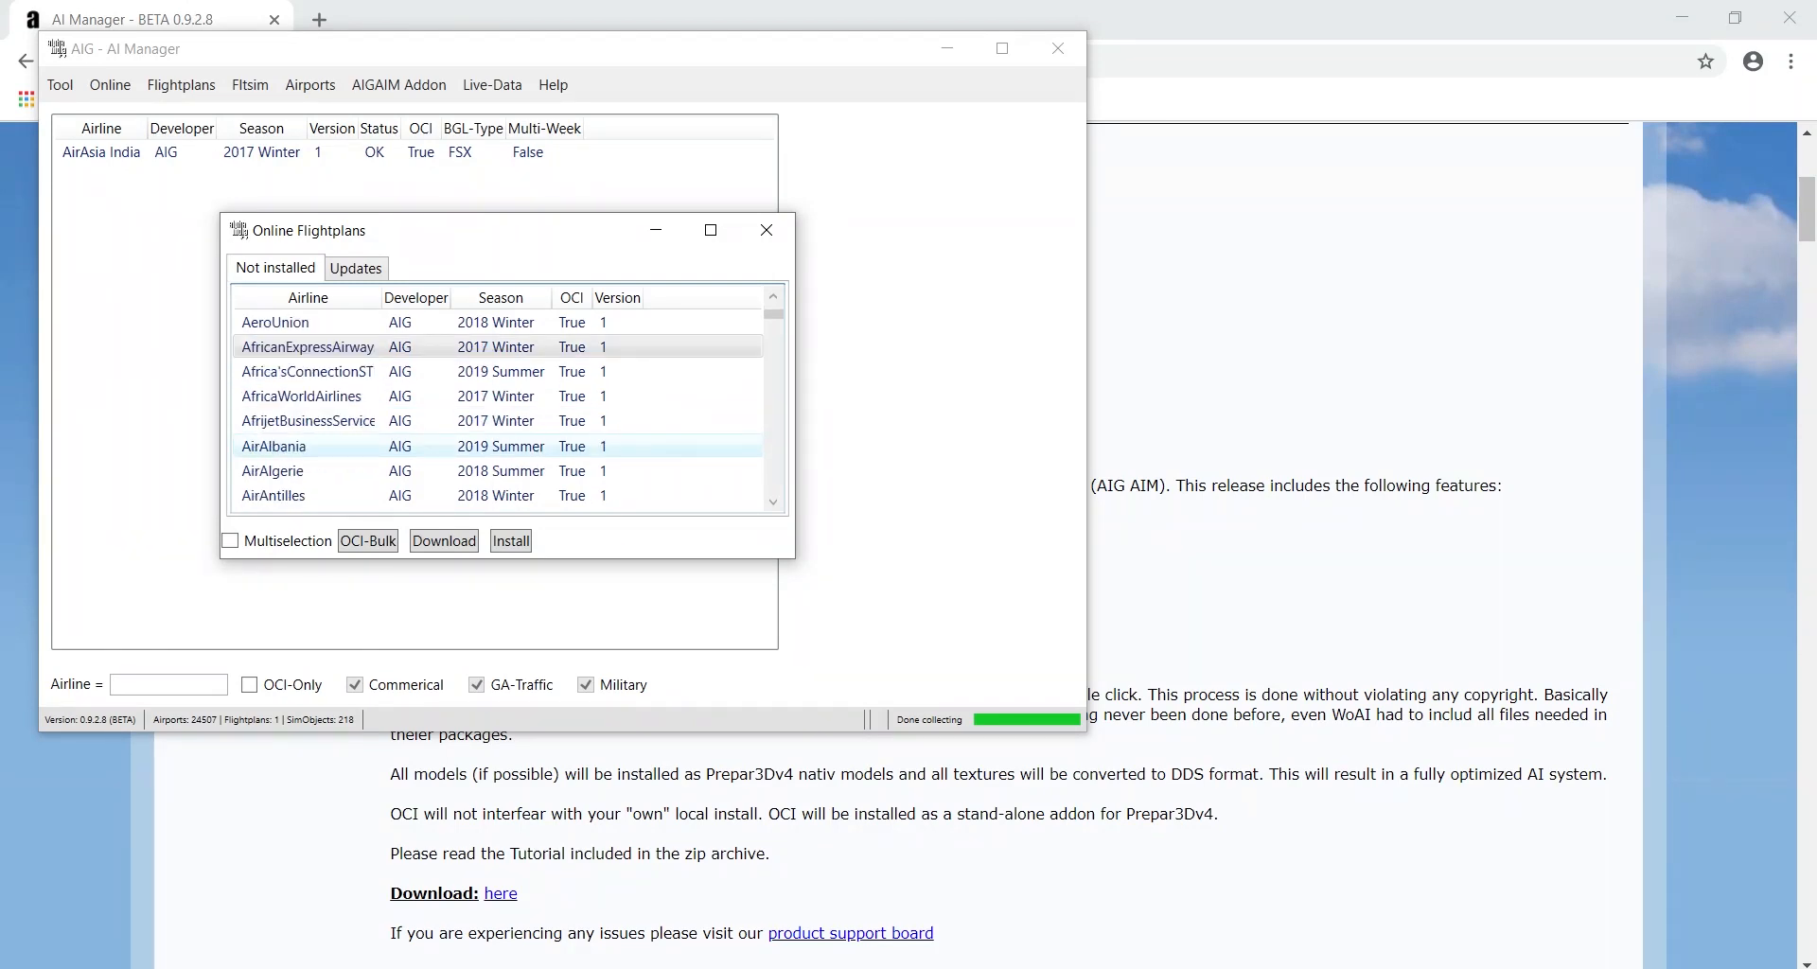
pyautogui.scroll(-3, 312, 446)
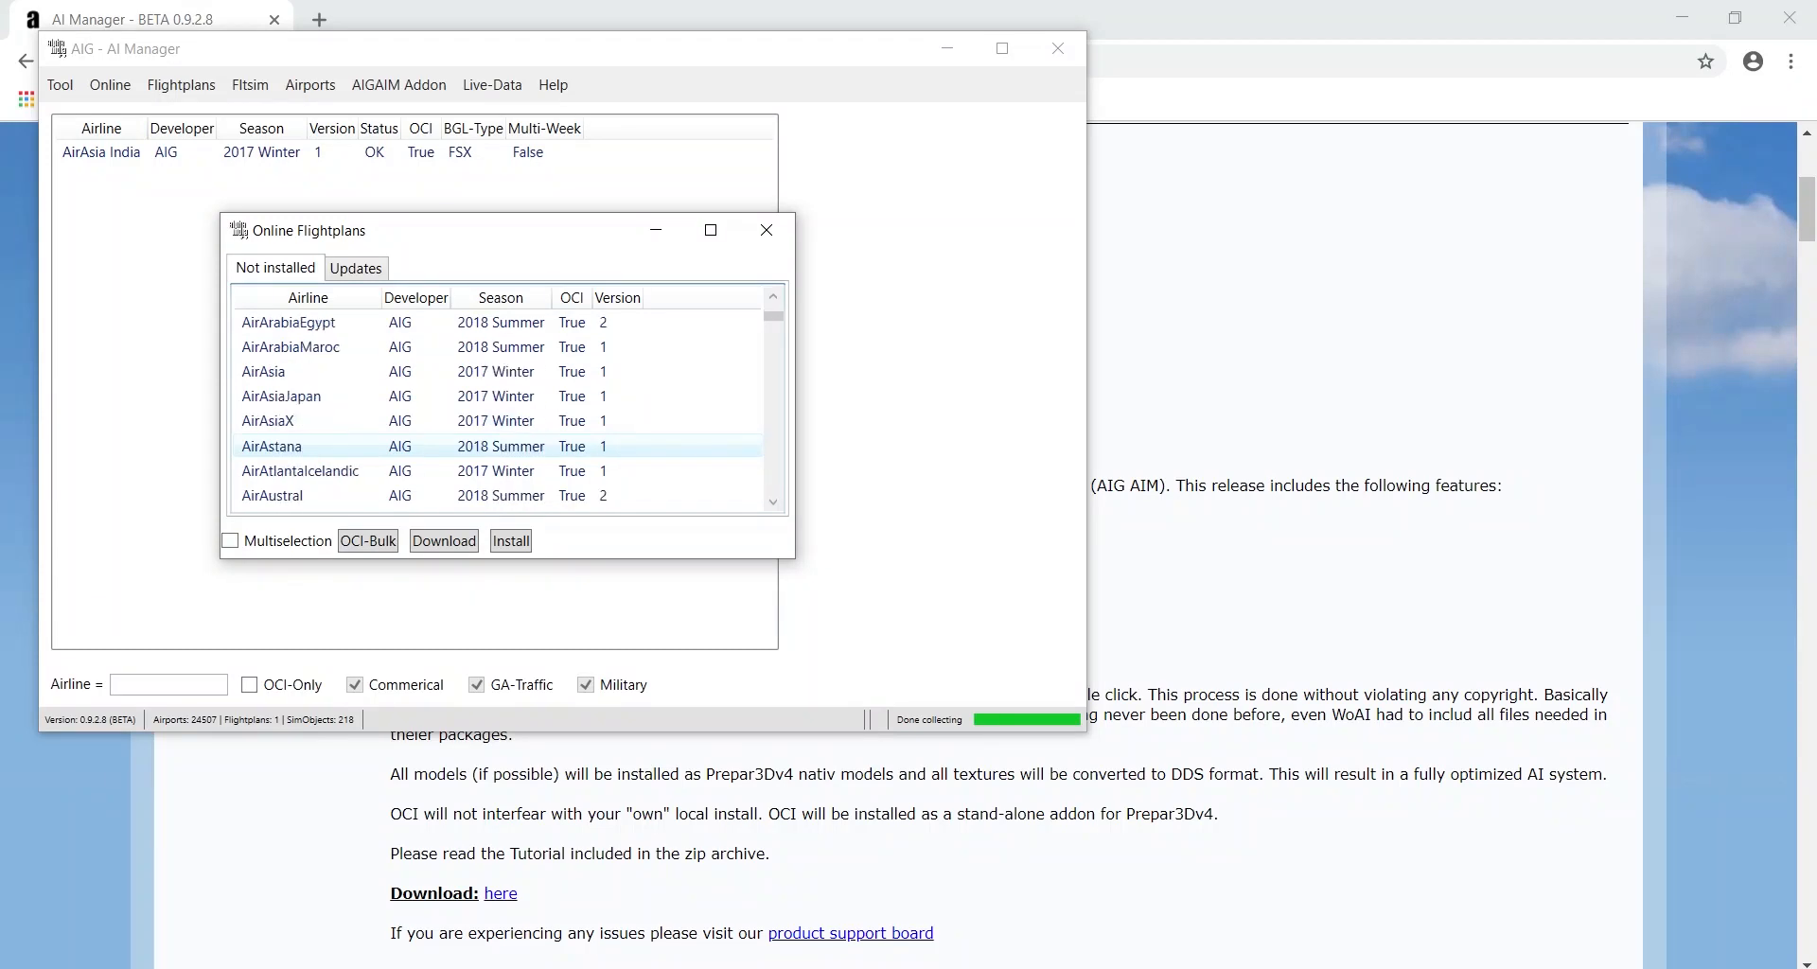
pyautogui.scroll(3, 312, 446)
pyautogui.scroll(-5, 312, 446)
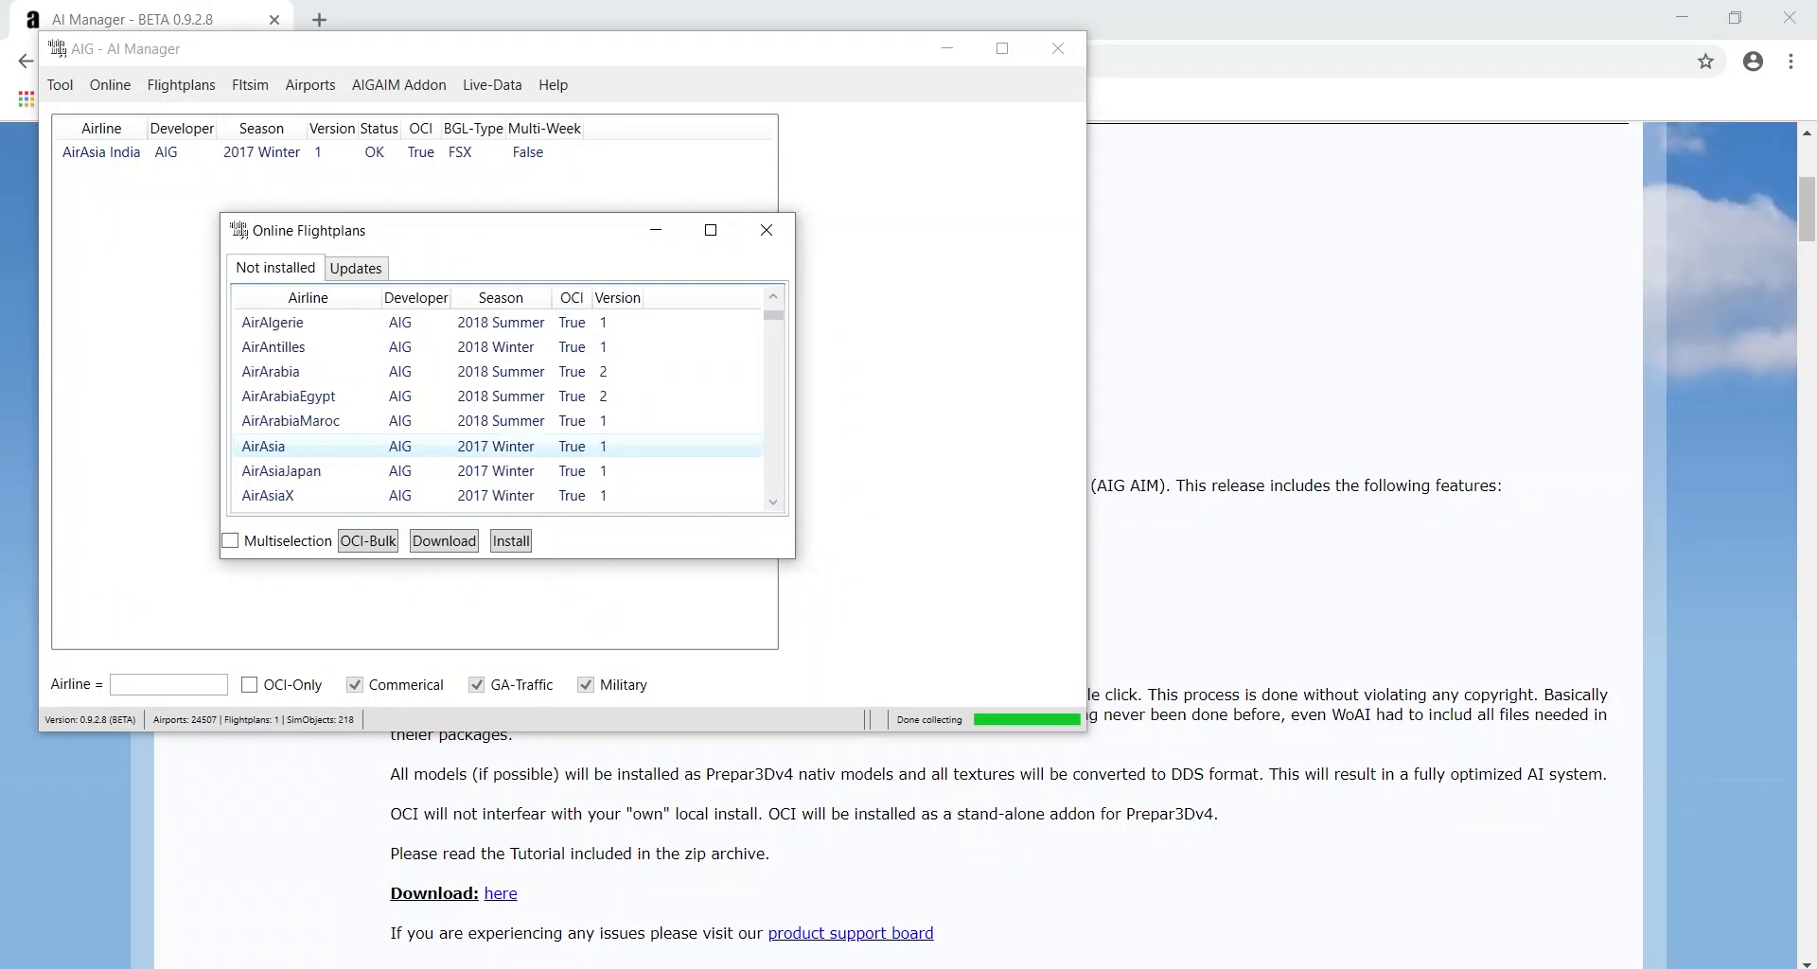
pyautogui.scroll(-1, 313, 445)
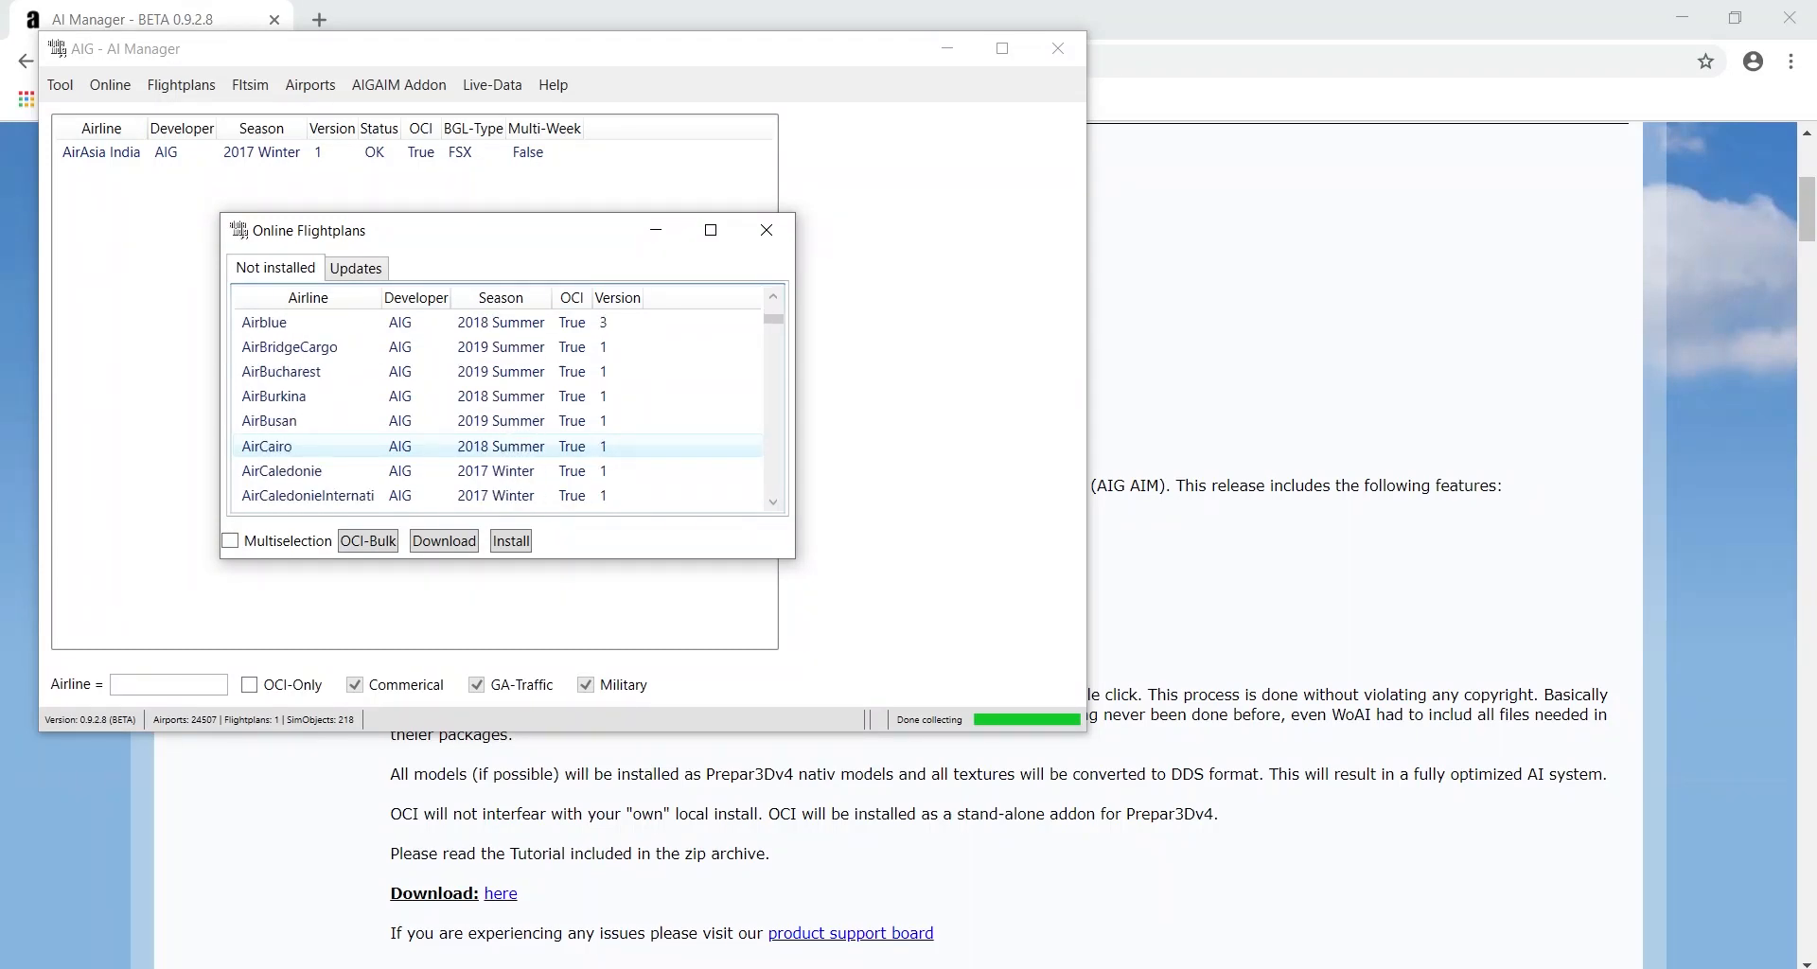
pyautogui.scroll(-1, 312, 445)
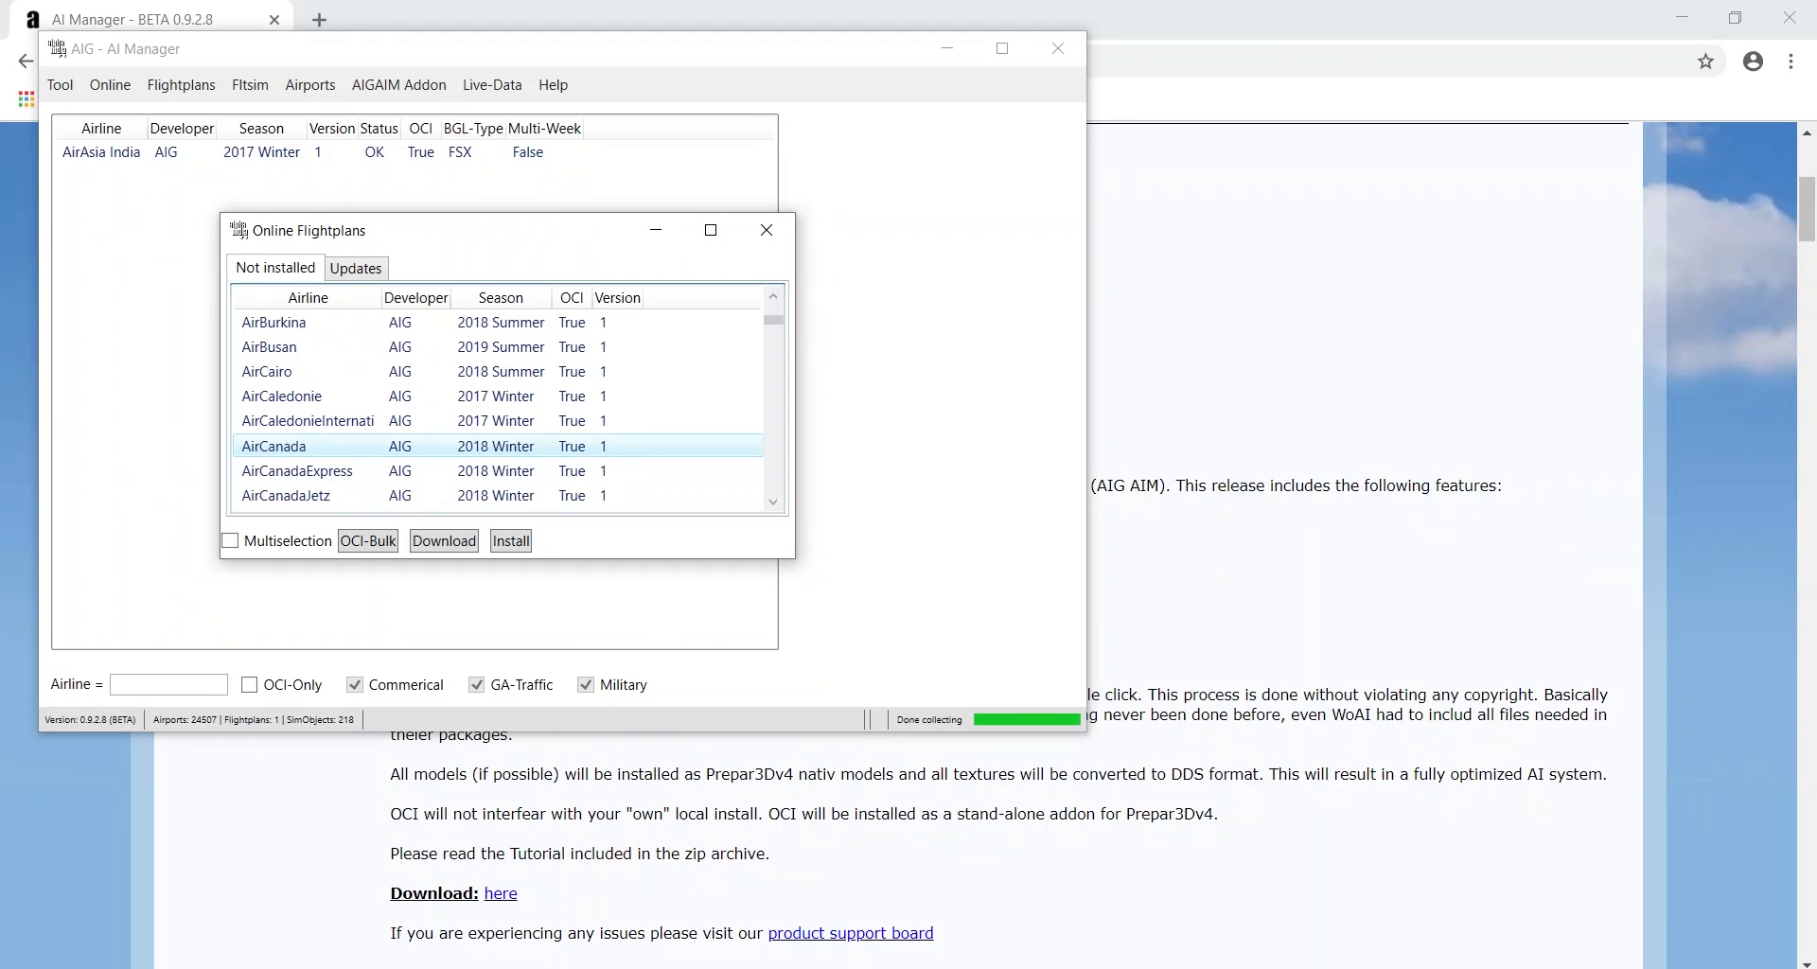
pyautogui.doubleClick(273, 446)
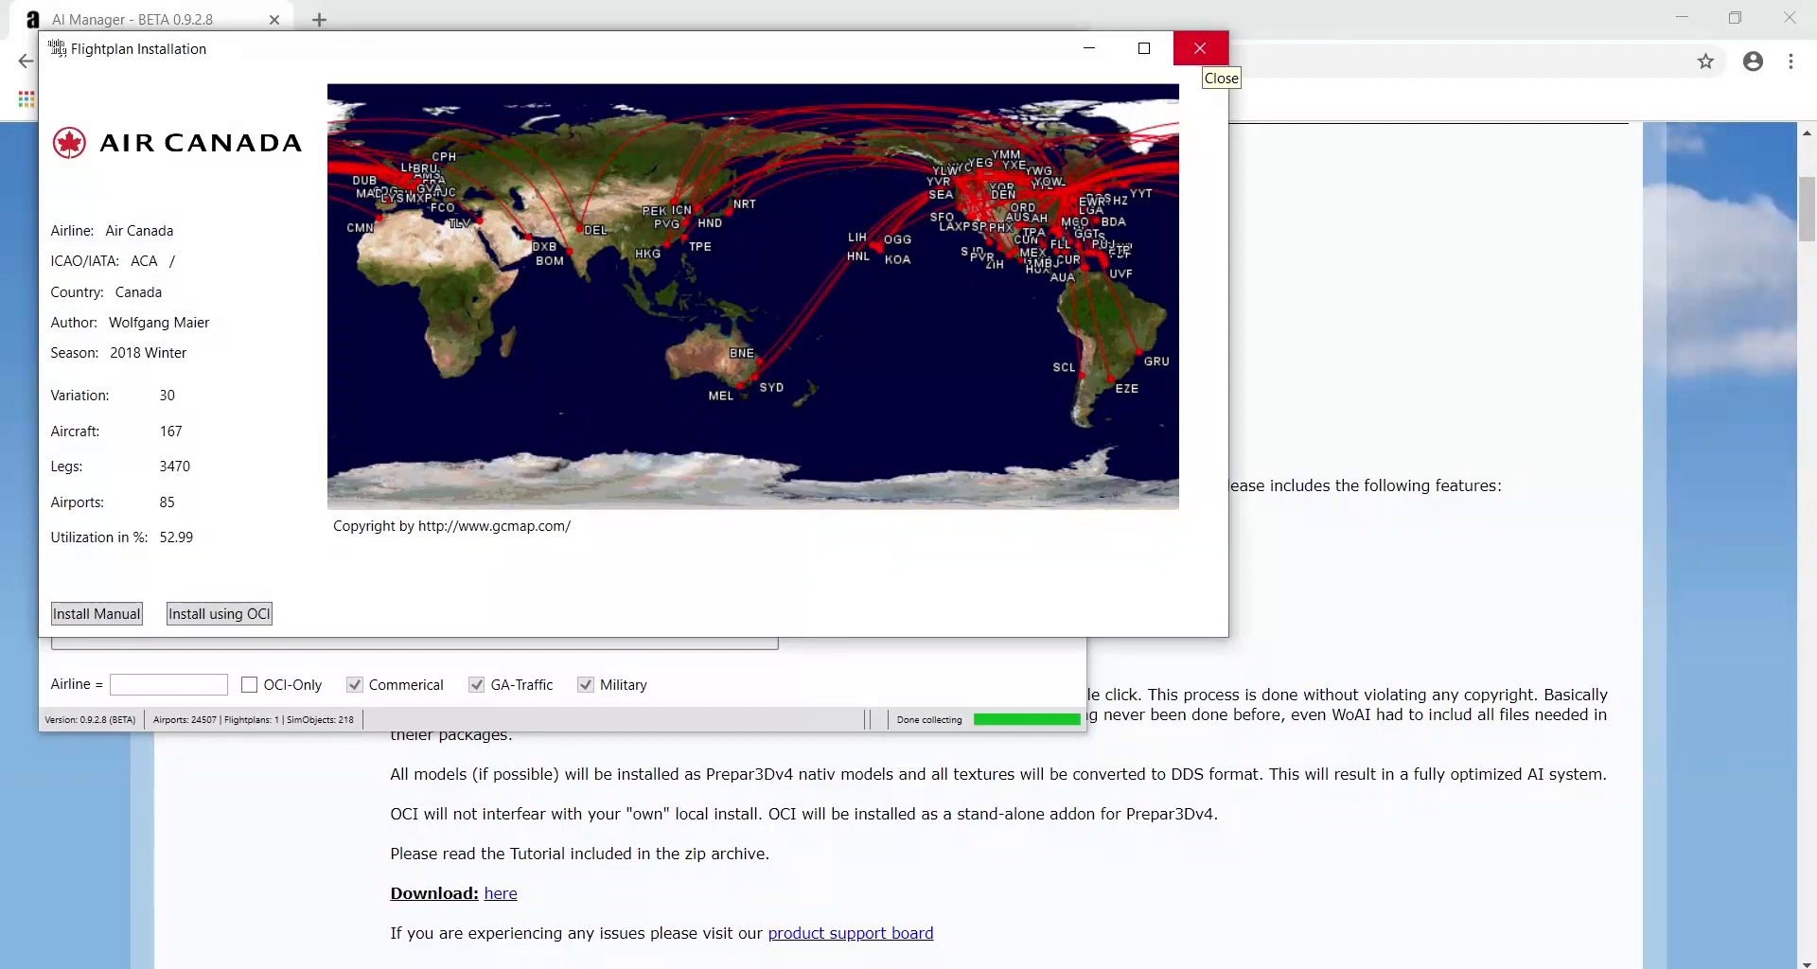
pyautogui.click(1199, 49)
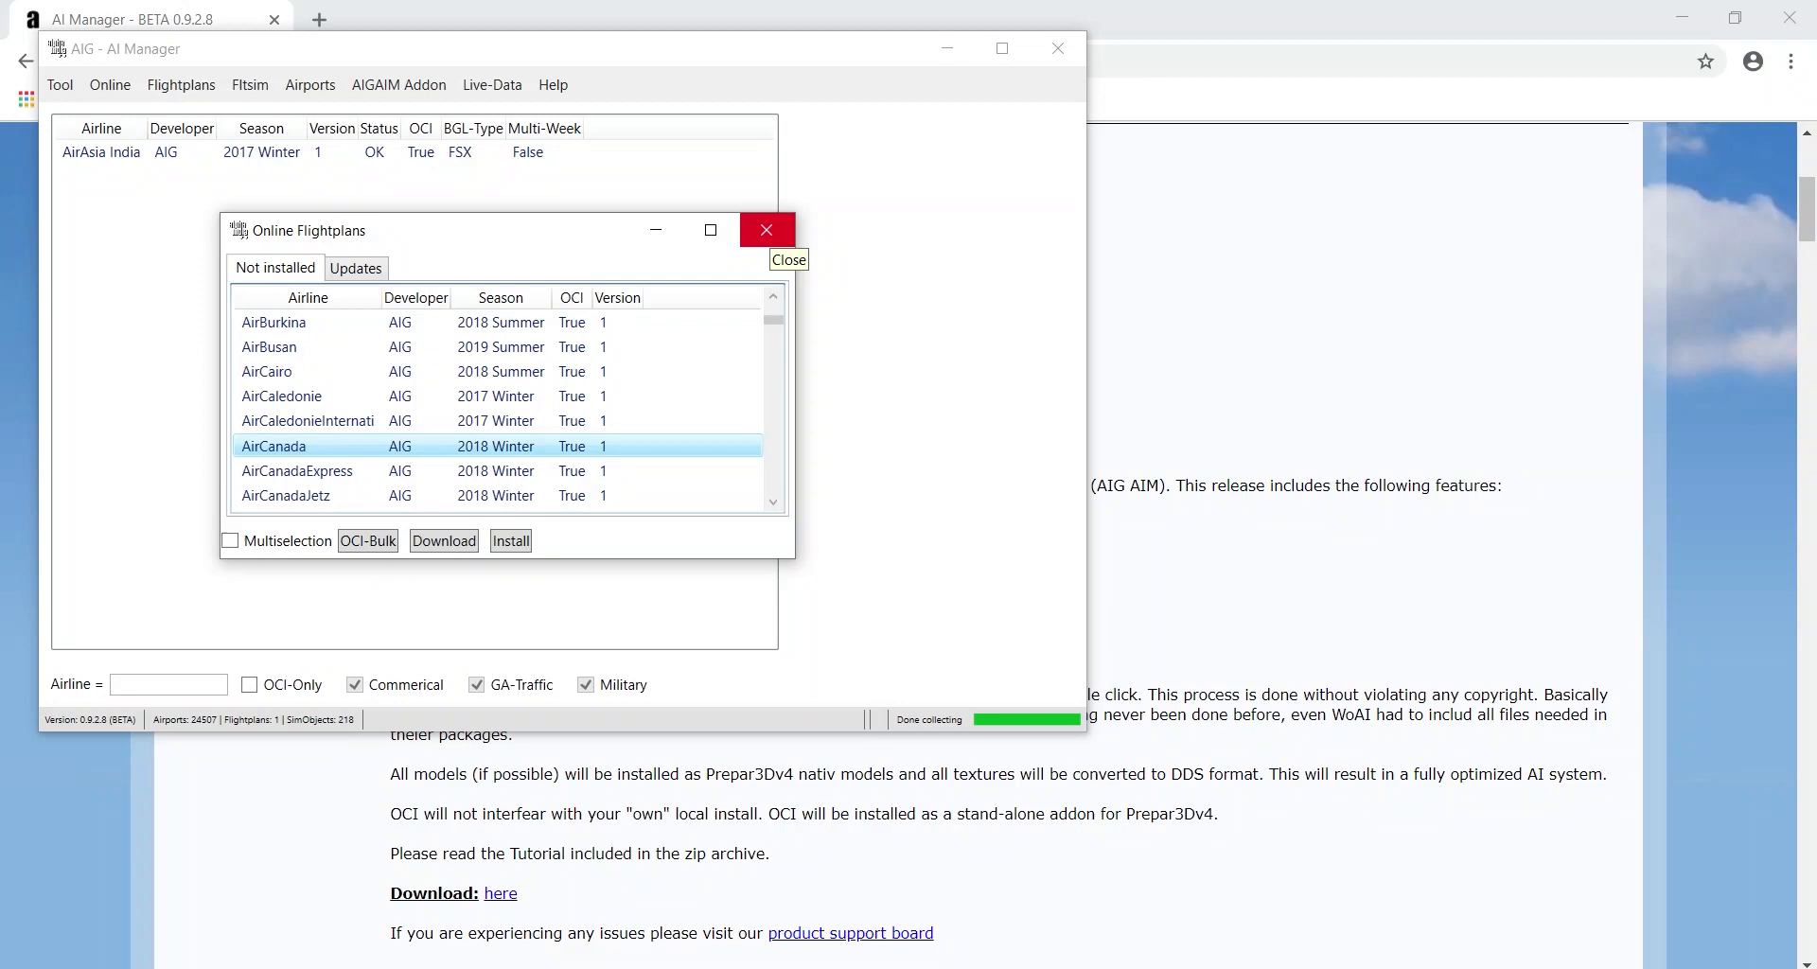
pyautogui.click(766, 230)
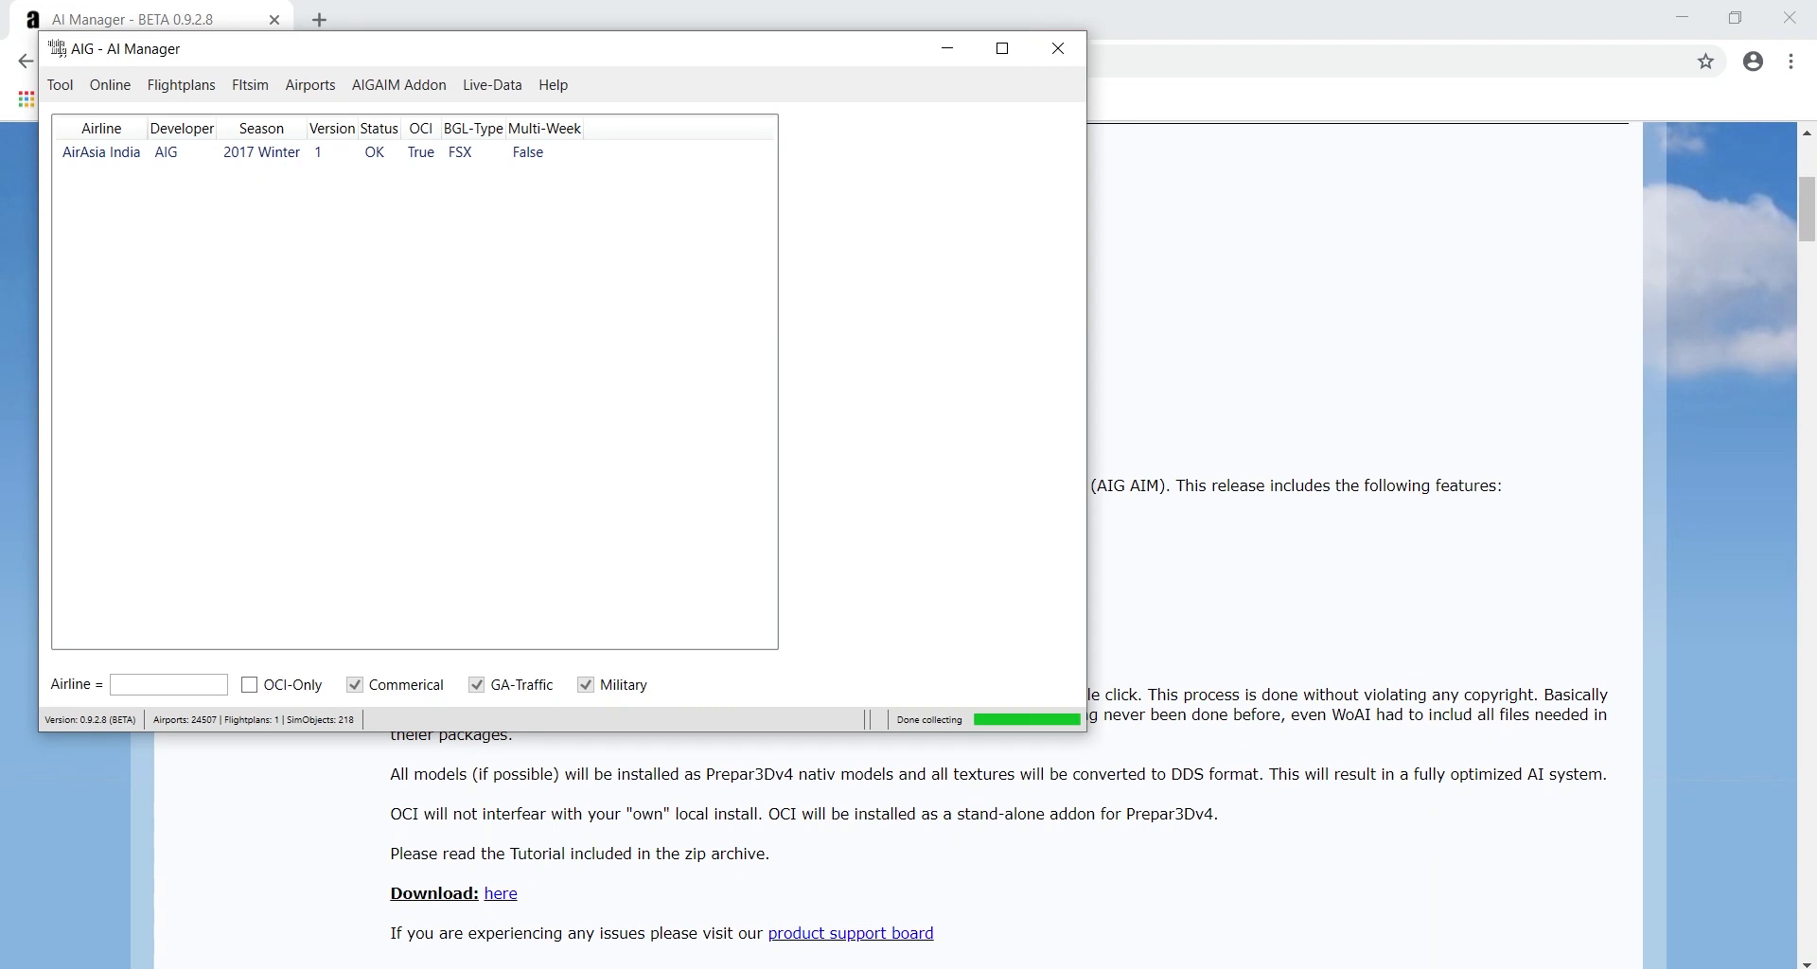
pyautogui.moveTo(1140, 967)
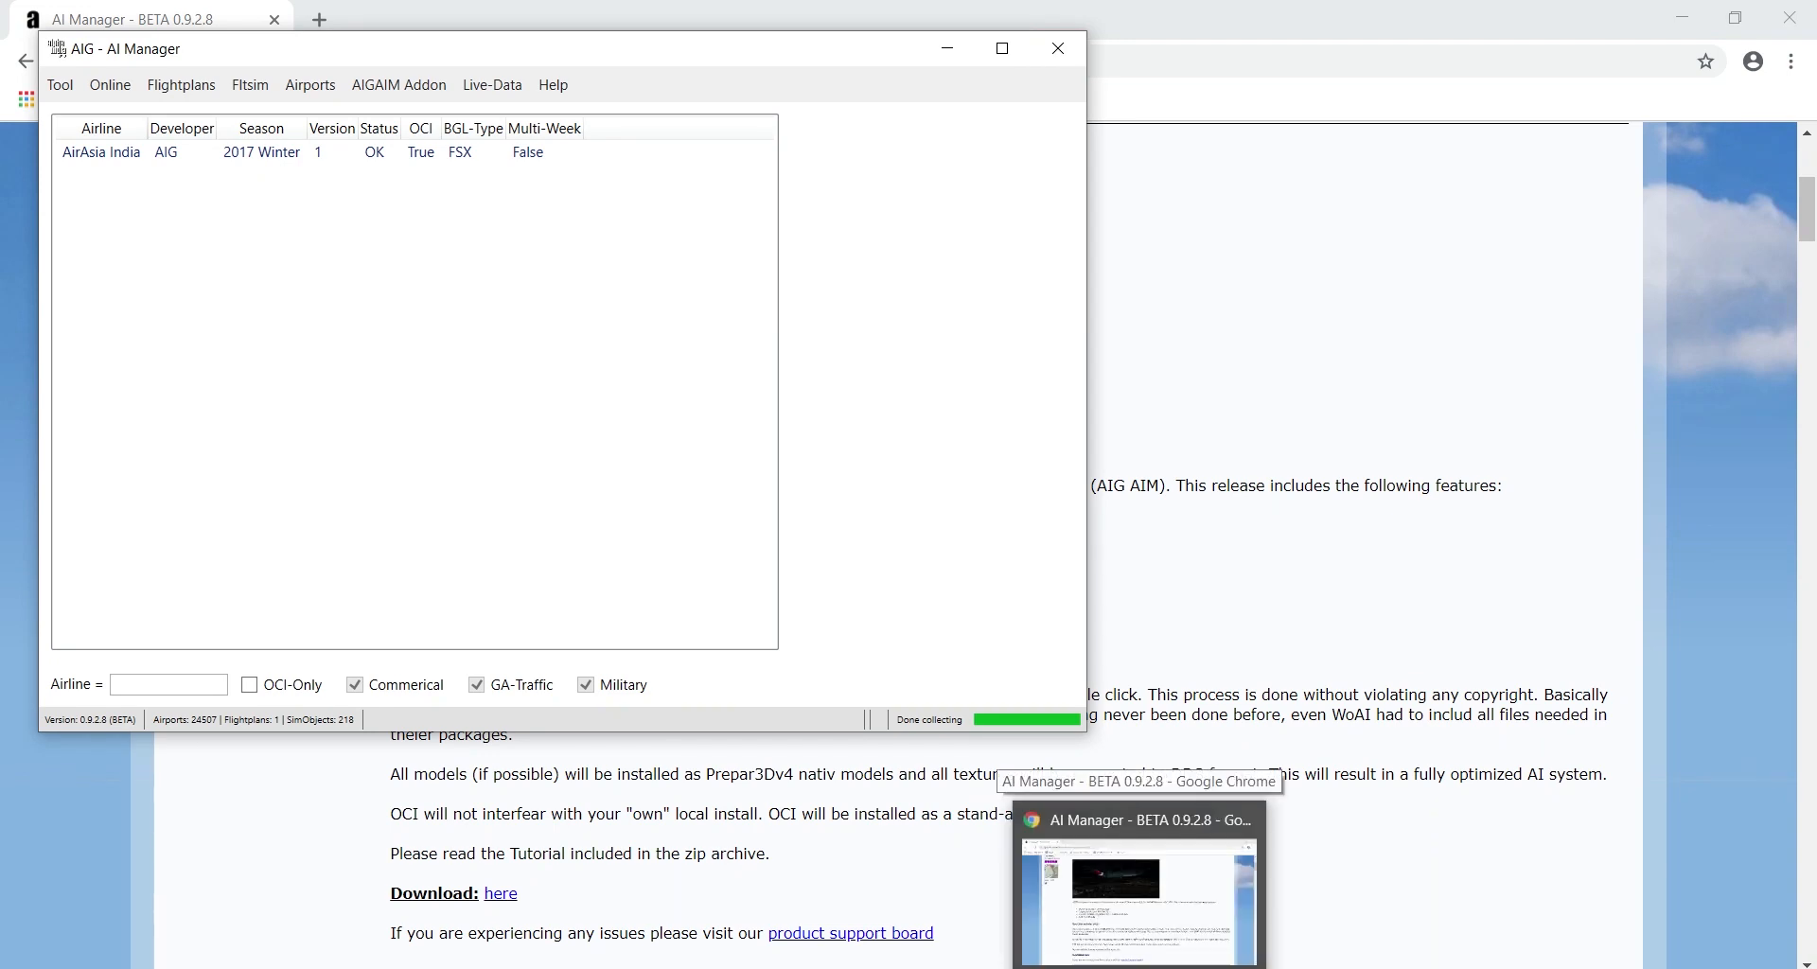